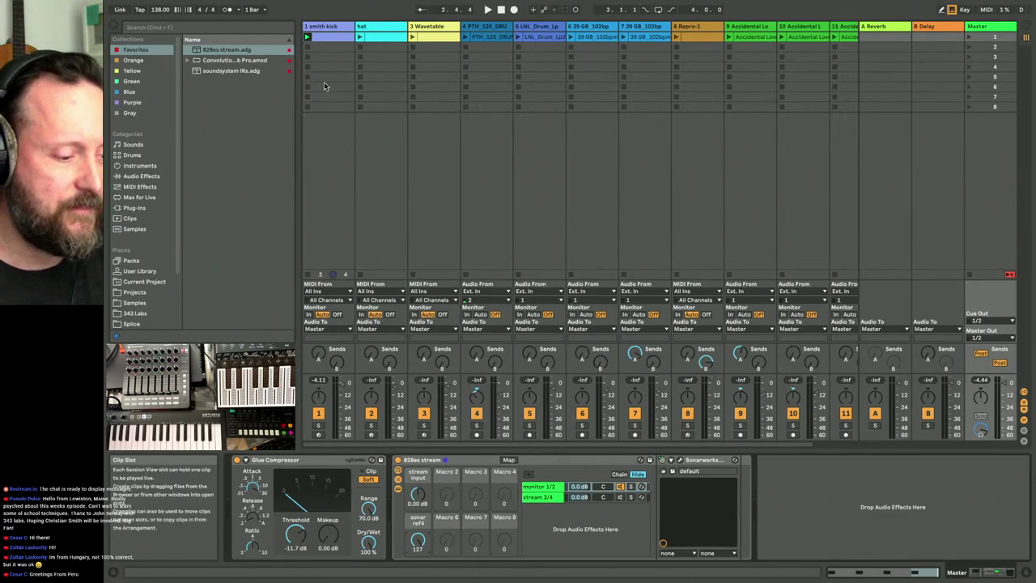
- Stop the smith kick clip and look over the drum loop clips and devices on tracks 4 and 5
{"action": "left_click", "coordinate": [307, 48]}
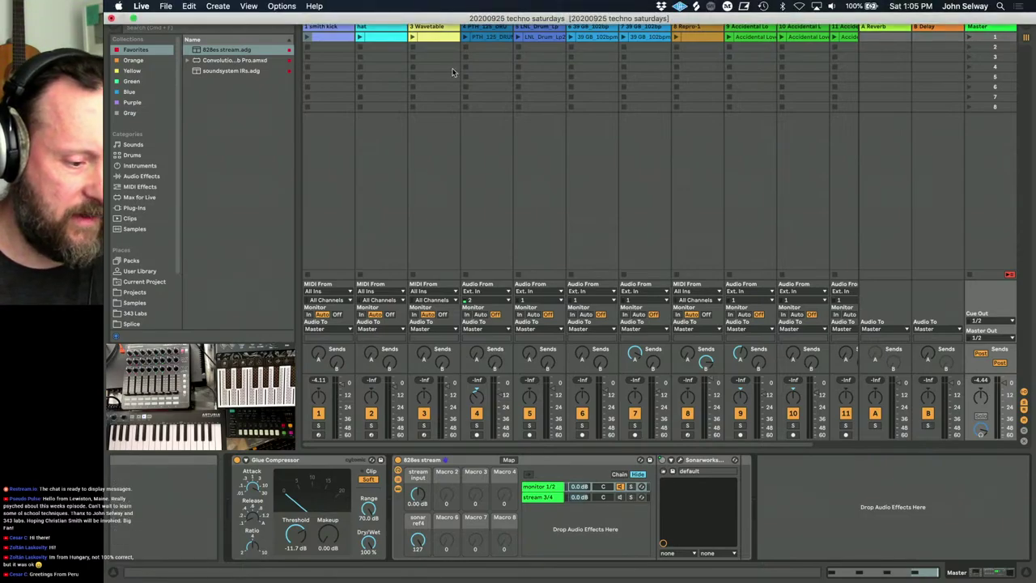
{"action": "left_click", "coordinate": [486, 29]}
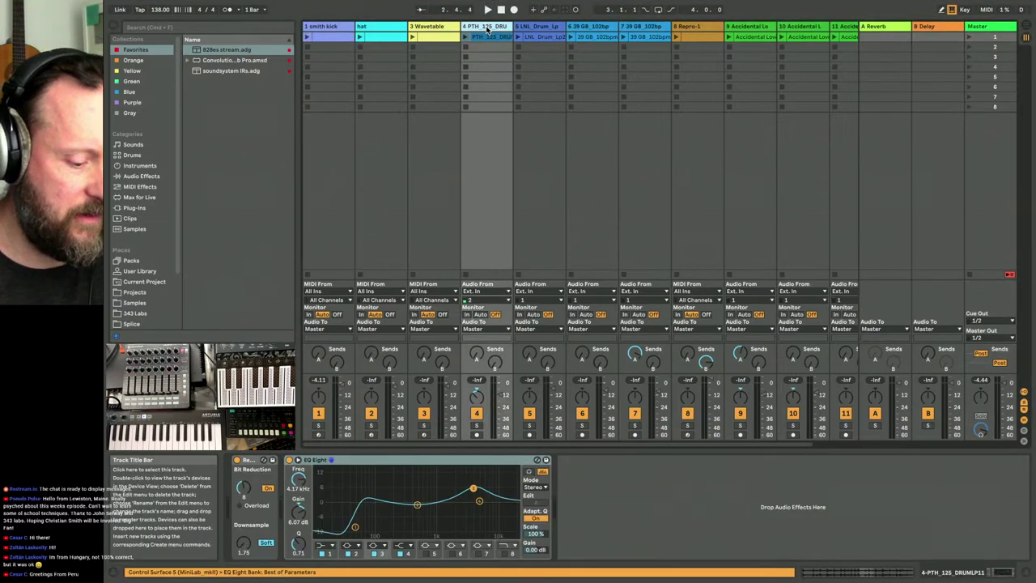
{"action": "left_click", "coordinate": [538, 29]}
{"action": "left_click", "coordinate": [496, 40]}
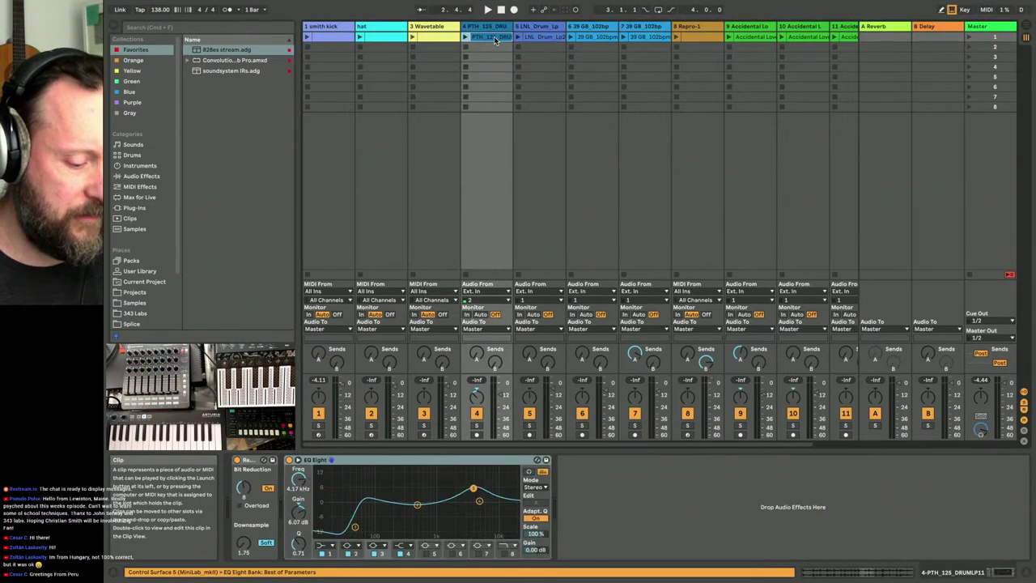
{"action": "left_click", "coordinate": [495, 40]}
{"action": "left_click", "coordinate": [542, 39]}
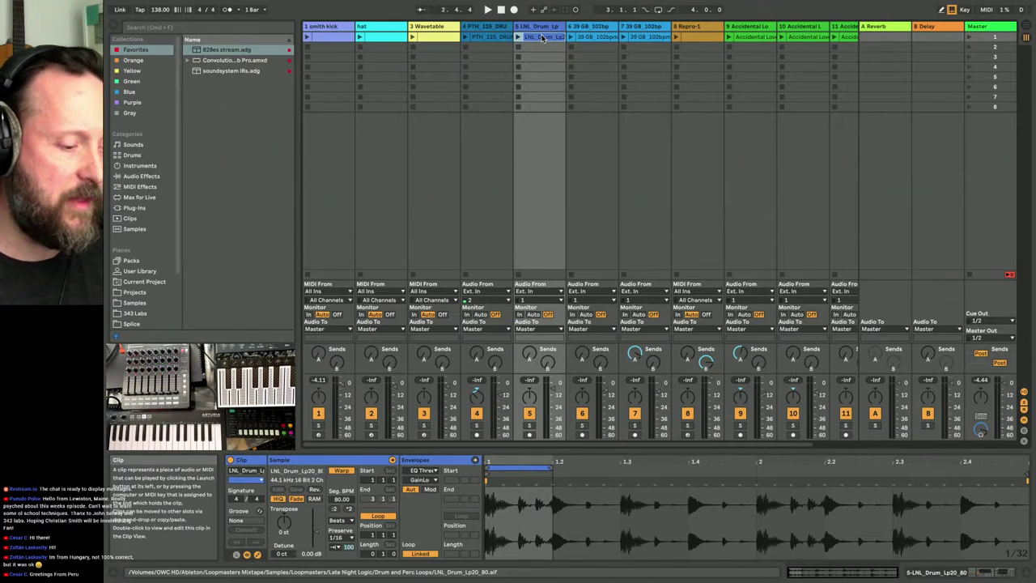
- Open the drum loop clip on track 4 and reveal its source sample in the browser
{"action": "left_click", "coordinate": [492, 38]}
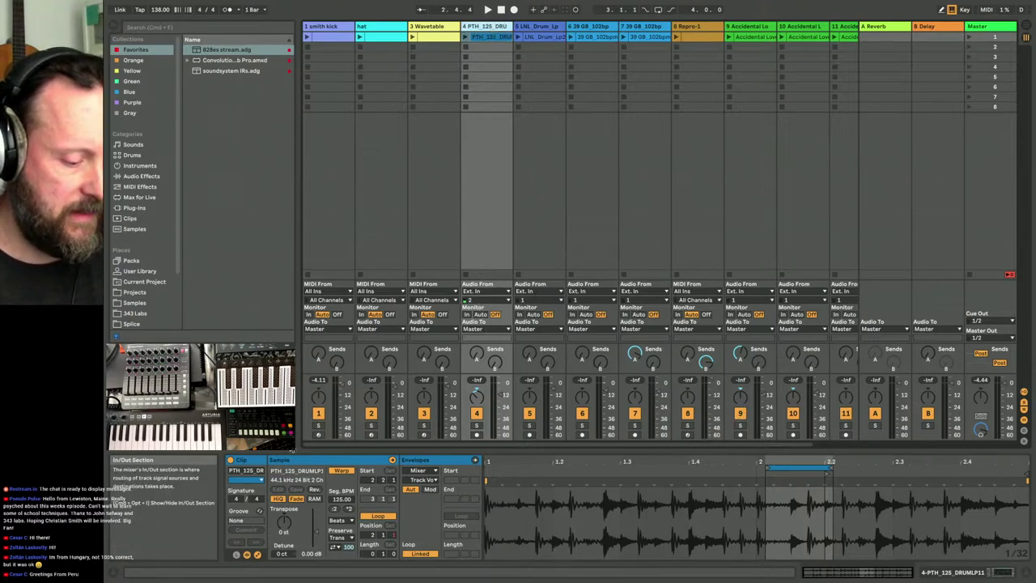
{"action": "right_click", "coordinate": [296, 472]}
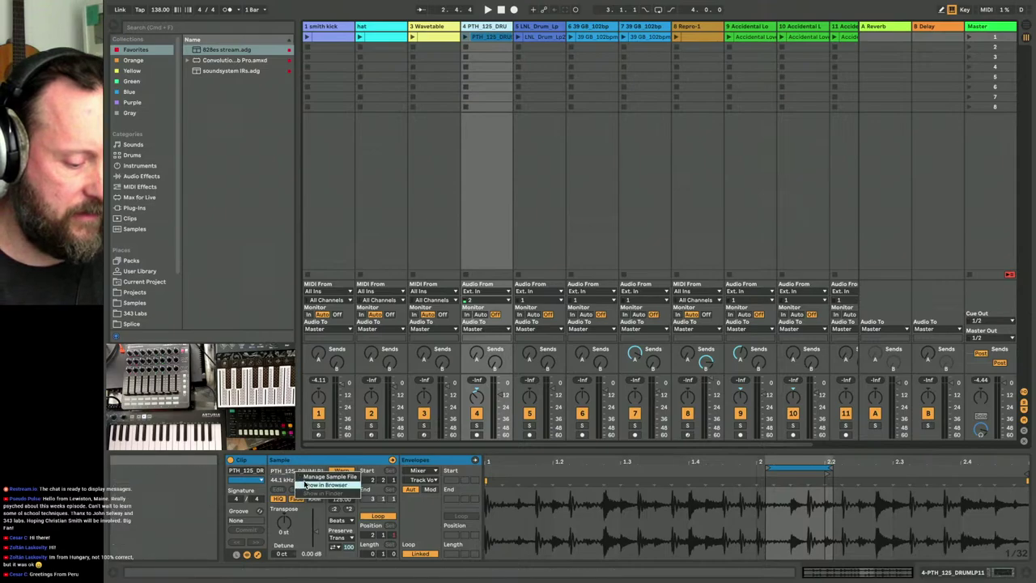
{"action": "left_click", "coordinate": [324, 485]}
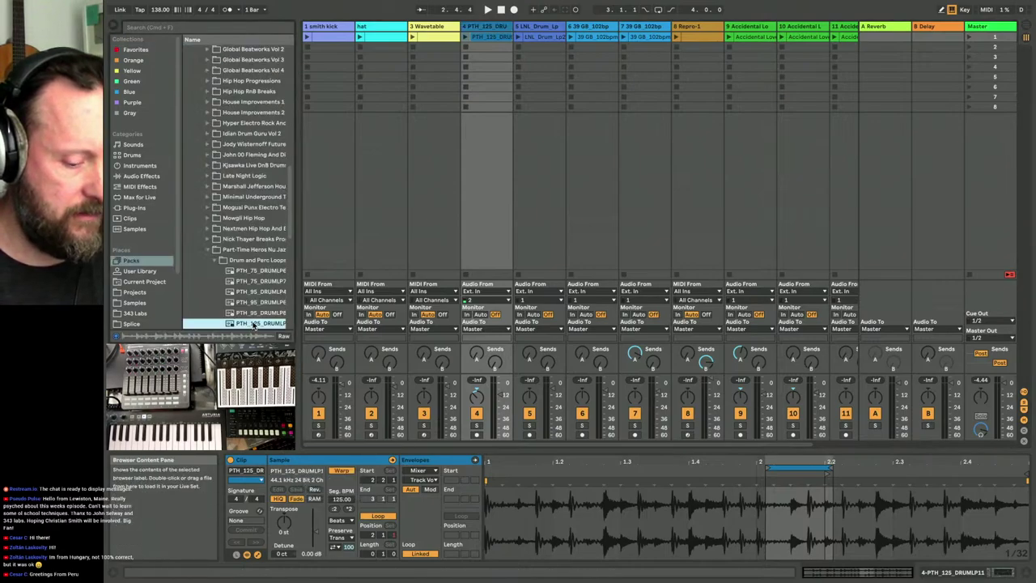
- Set the Cue Out to 5/6 and preview the PTH_125_DRUMLP11 sample in the browser
{"action": "left_click", "coordinate": [992, 321]}
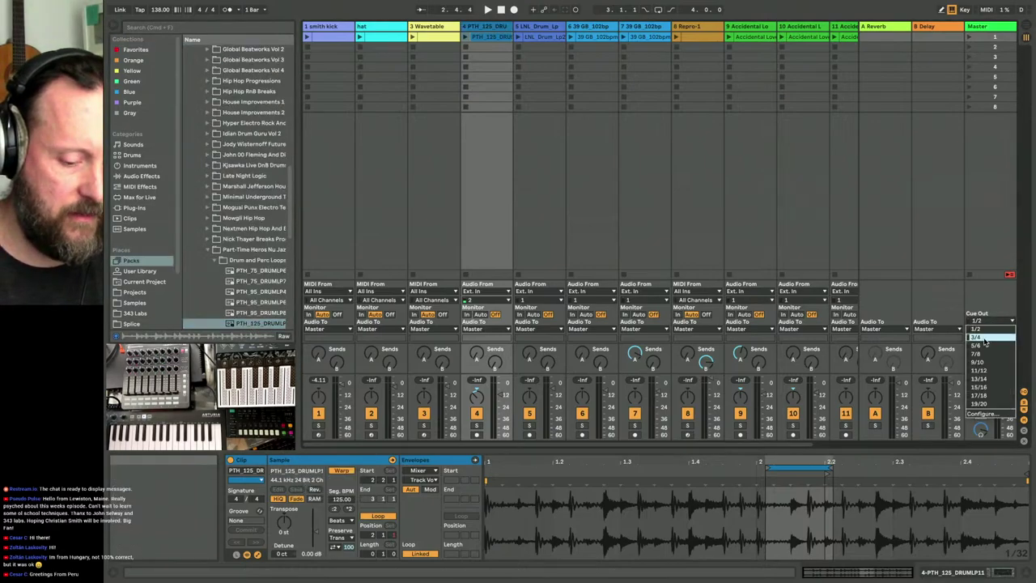
{"action": "left_click", "coordinate": [978, 345]}
{"action": "left_click", "coordinate": [251, 323]}
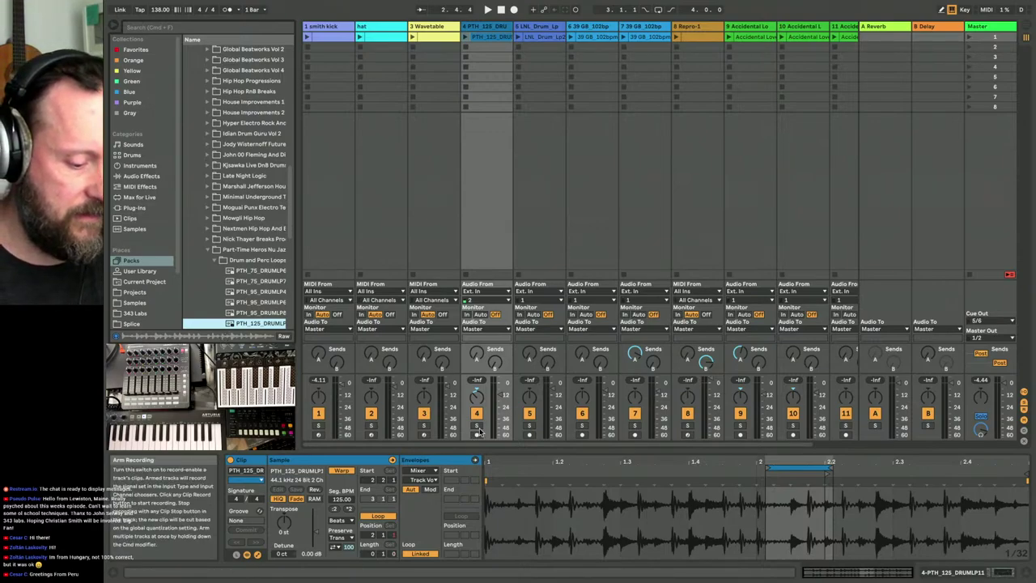
- Solo track 4 and play its drum loop clip with the Redux and EQ Eight devices bypassed
{"action": "left_click", "coordinate": [477, 425]}
{"action": "left_click", "coordinate": [466, 38]}
{"action": "key", "text": "shift+Tab"}
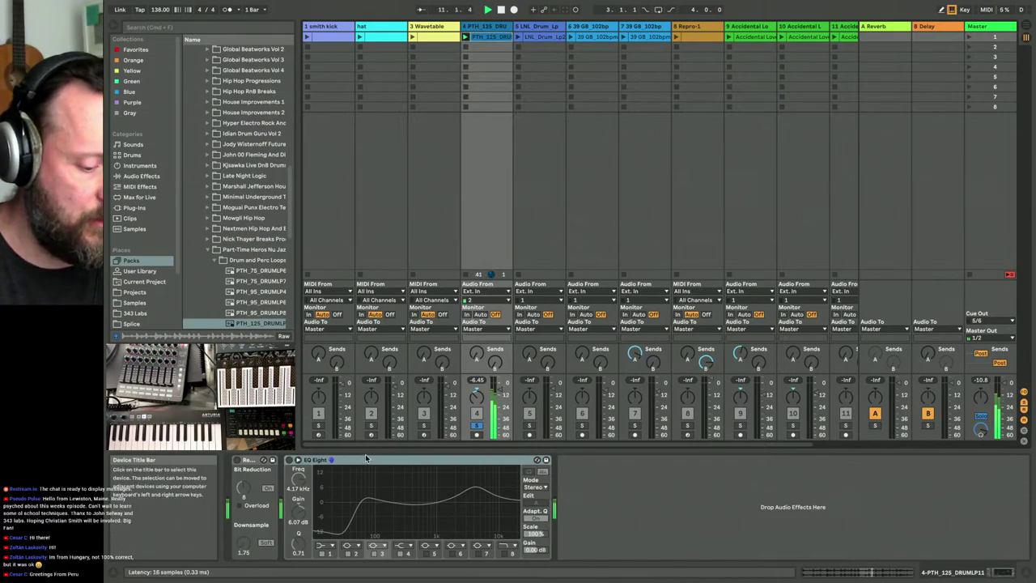
{"action": "key", "text": "shift+Tab"}
{"action": "key", "text": "space"}
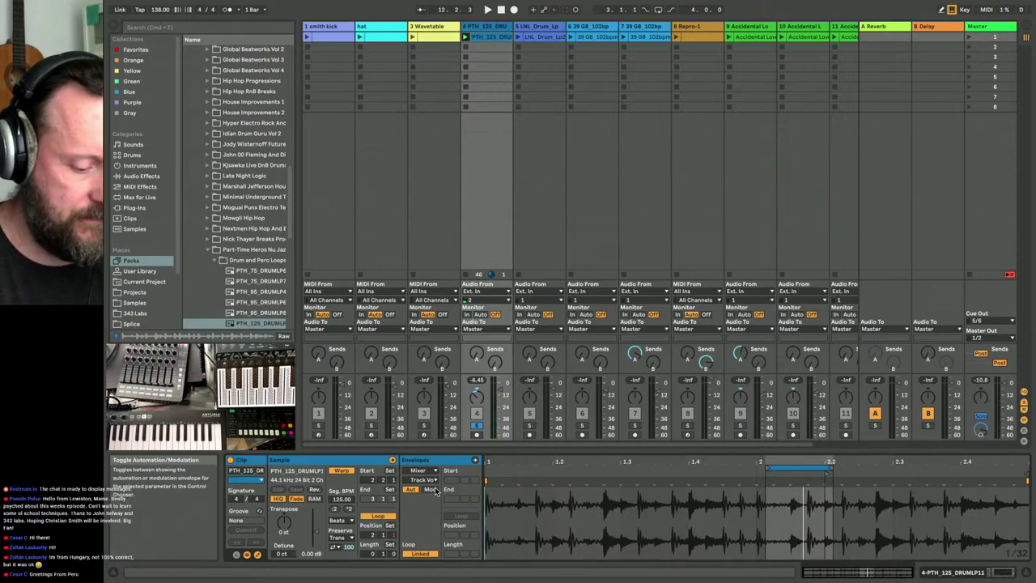
- Audition the track 4 clip with its loop covering the full two bars and with a loop length of 0.2.0
{"action": "left_click_drag", "start_coordinate": [799, 467], "coordinate": [1026, 478]}
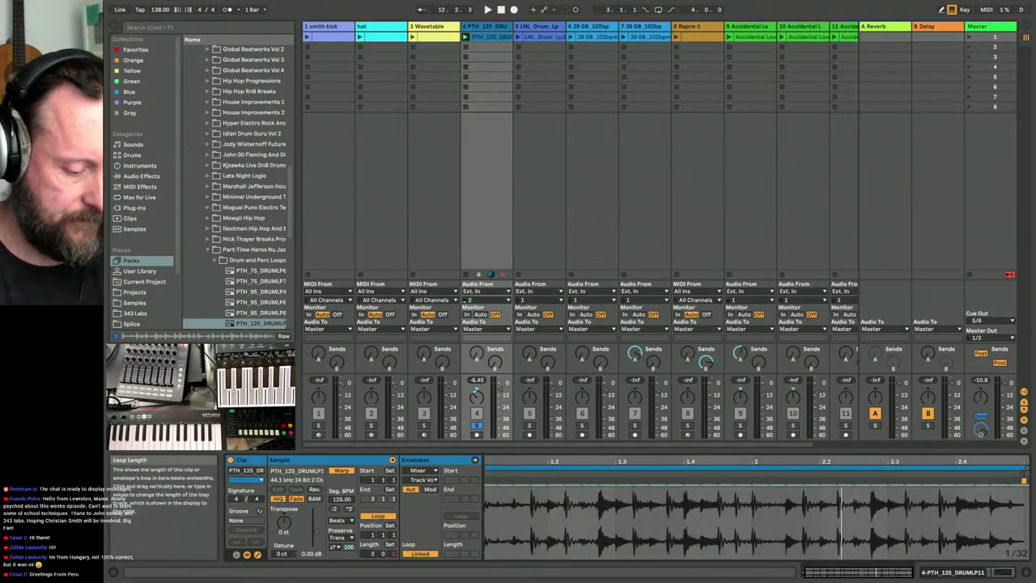
{"action": "key", "text": "space"}
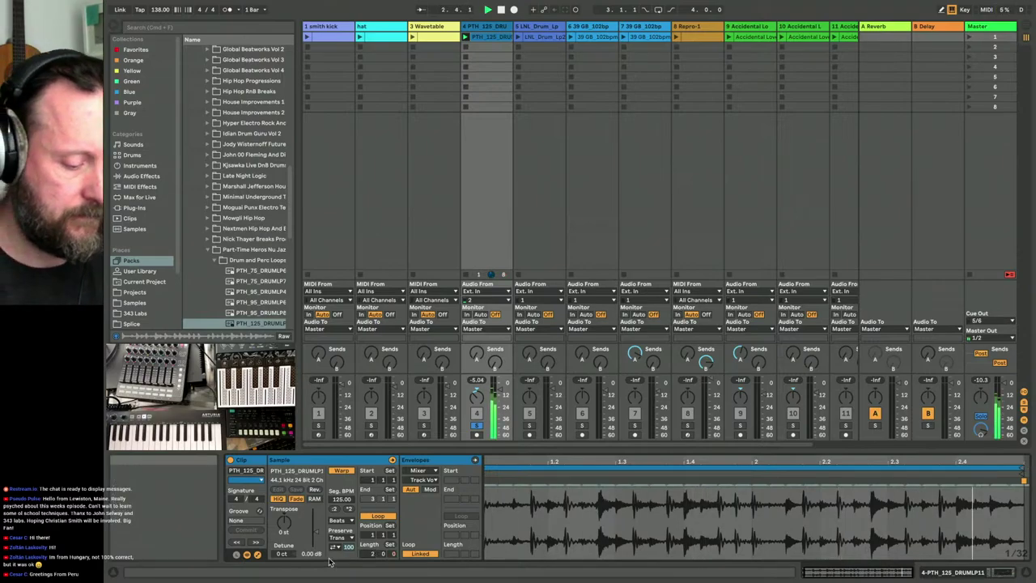
{"action": "scroll", "coordinate": [387, 560], "scroll_direction": "down", "scroll_amount": 2}
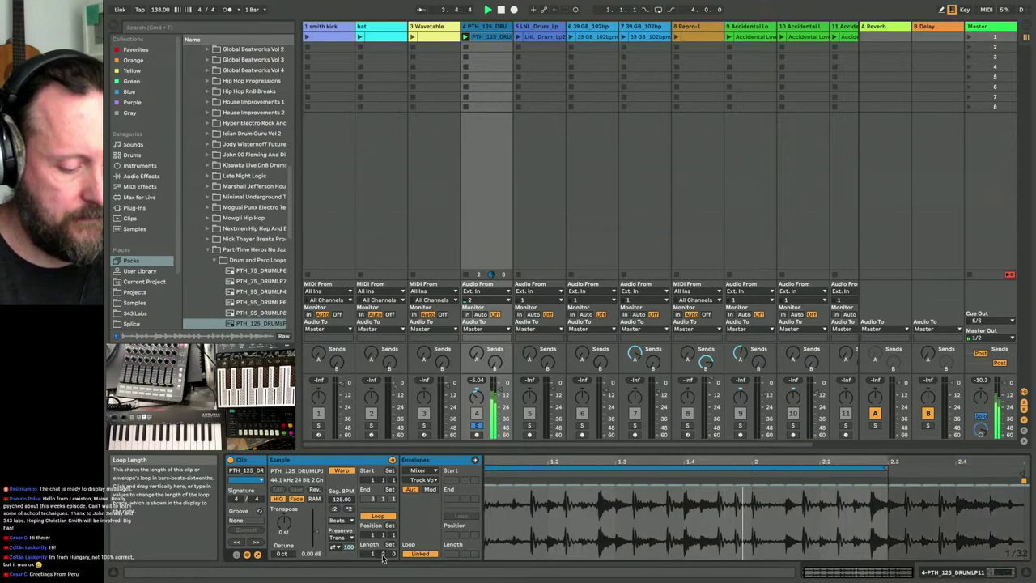
{"action": "scroll", "coordinate": [386, 557], "scroll_direction": "down", "scroll_amount": 2}
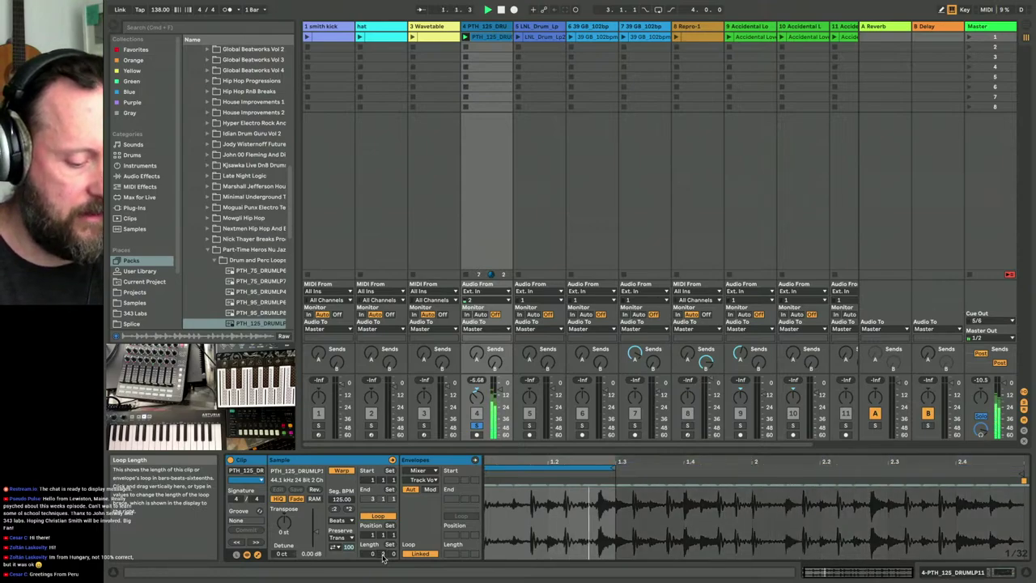
- Try the track 4 clip's loop from 1.1.3, and set a one-beat loop near the start of bar 2
{"action": "left_click", "coordinate": [555, 462]}
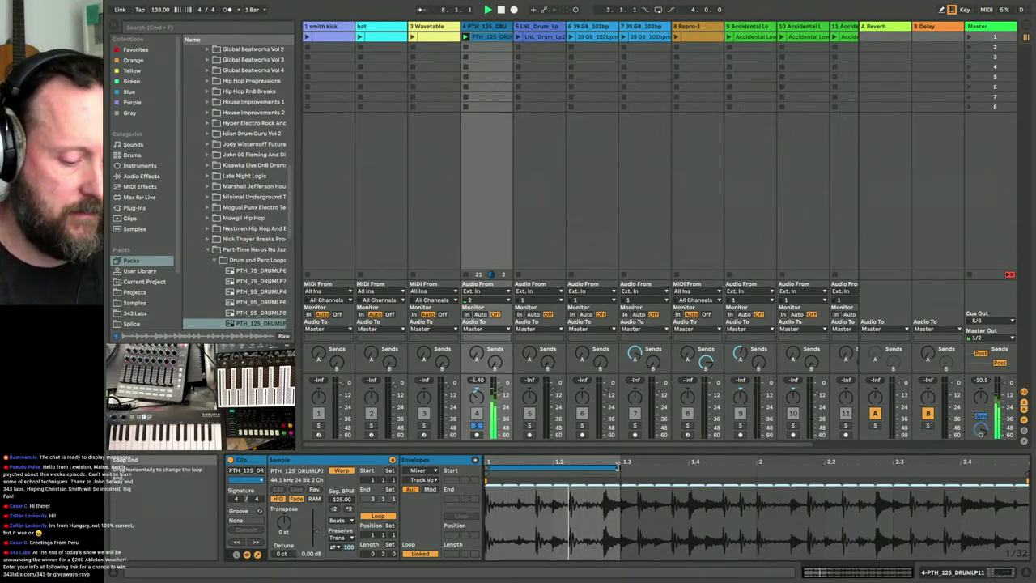
{"action": "left_click_drag", "start_coordinate": [571, 466], "coordinate": [602, 467]}
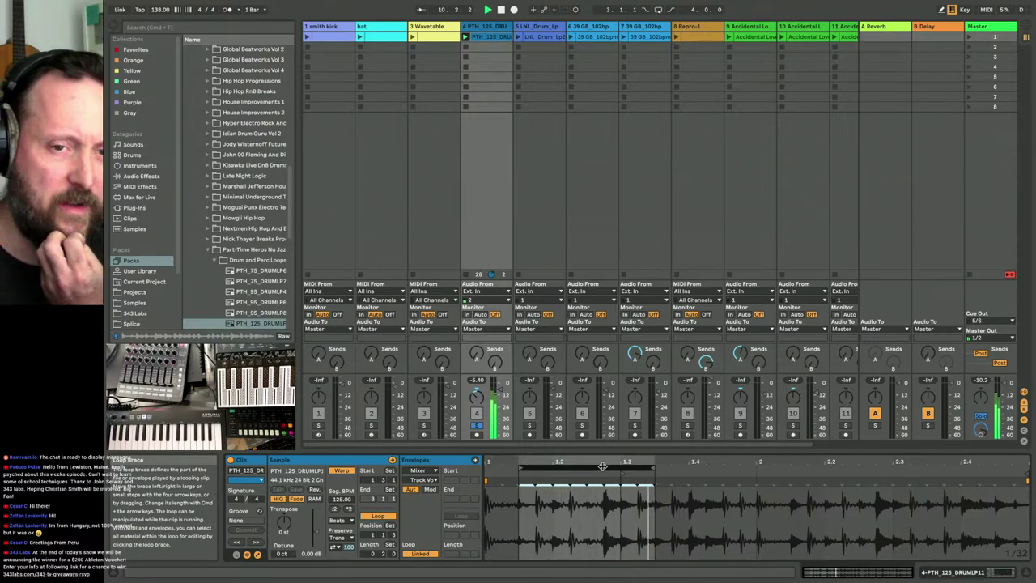
{"action": "left_click_drag", "start_coordinate": [652, 467], "coordinate": [827, 470]}
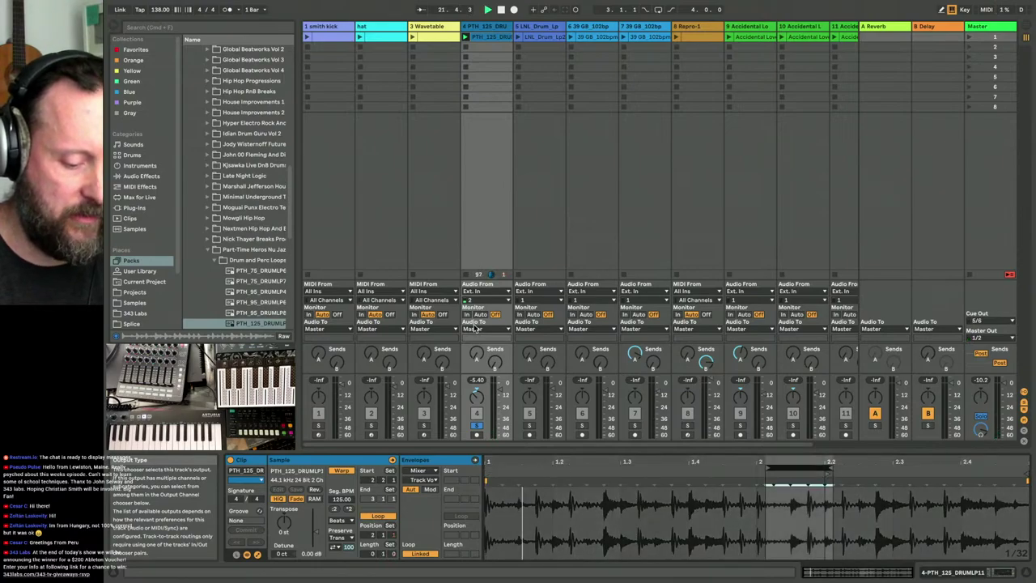
- Reactivate Redux and EQ Eight on track 4, and set the EQ's high boost to 3.91 kHz and 4.34 dB during playback
{"action": "key", "text": "space"}
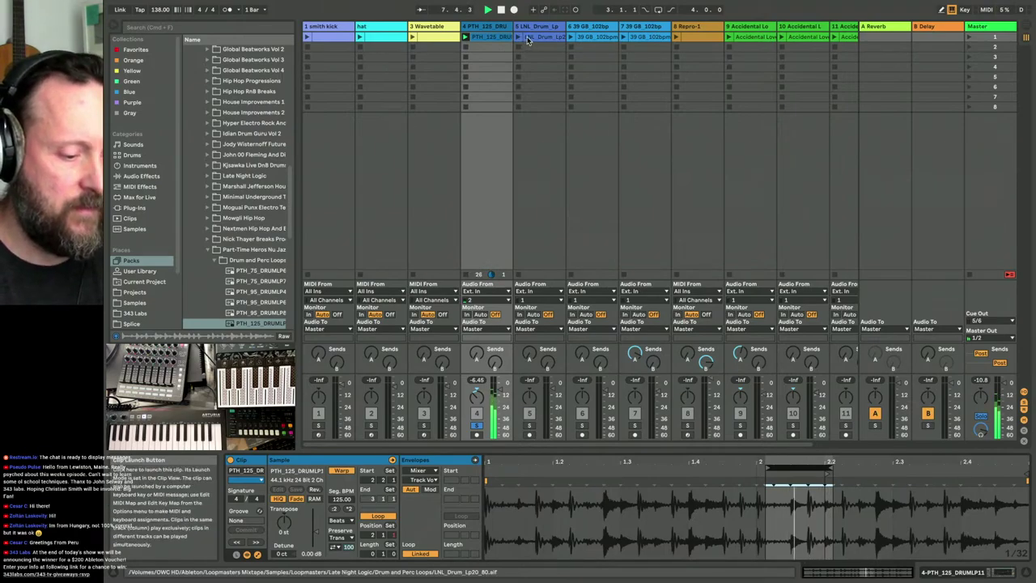
{"action": "key", "text": "shift+Tab"}
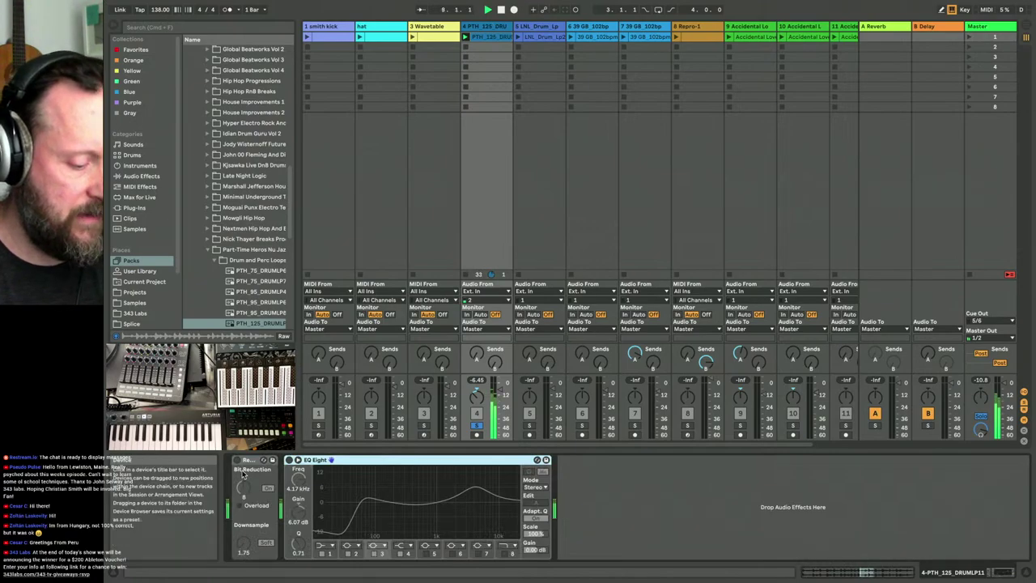
{"action": "left_click", "coordinate": [236, 460]}
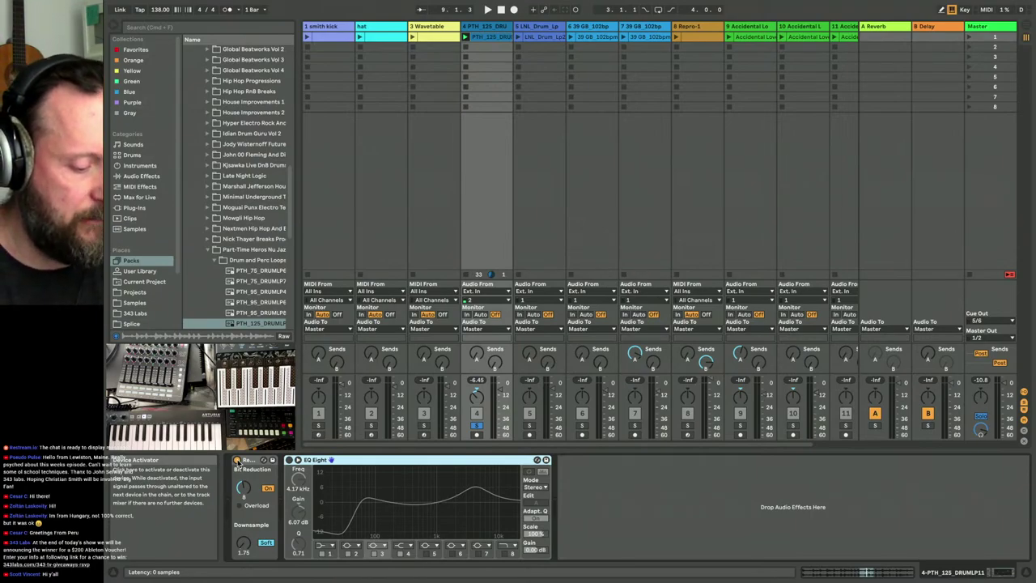
{"action": "key", "text": "space"}
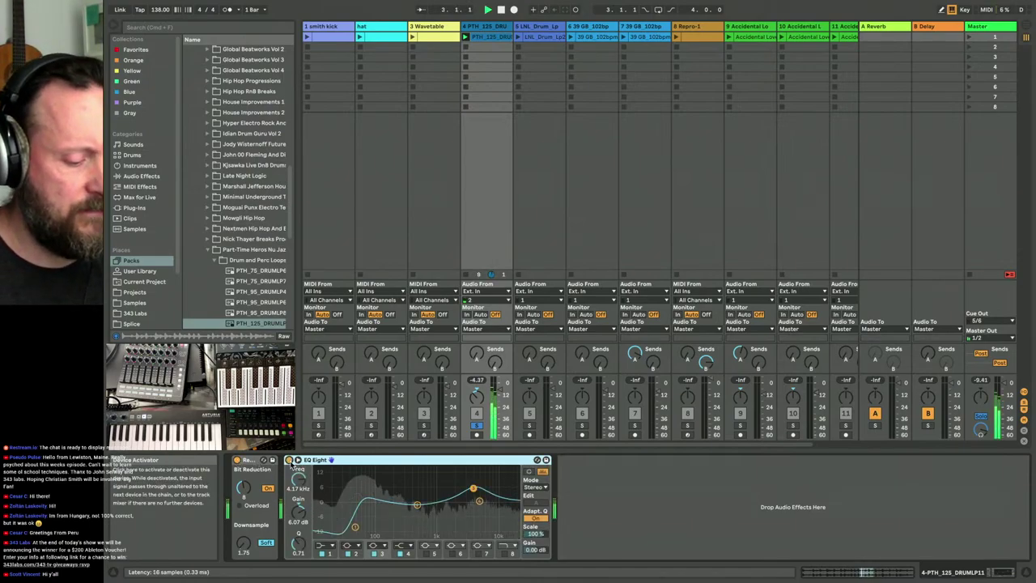
{"action": "left_click_drag", "start_coordinate": [483, 492], "coordinate": [472, 492]}
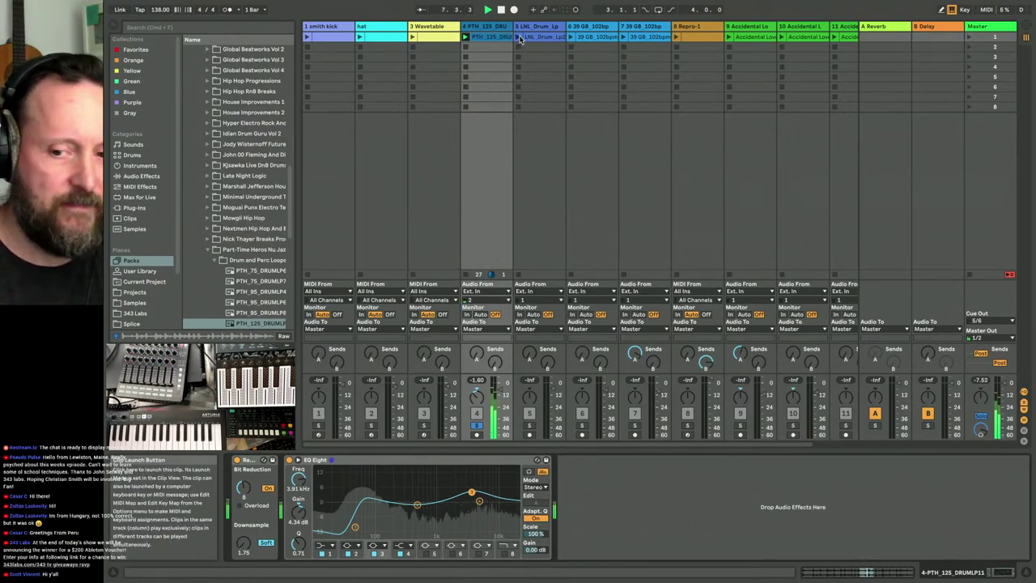
- Launch the LNL drum loop clip on track 5 and solo that track alongside track 4
{"action": "left_click", "coordinate": [519, 38]}
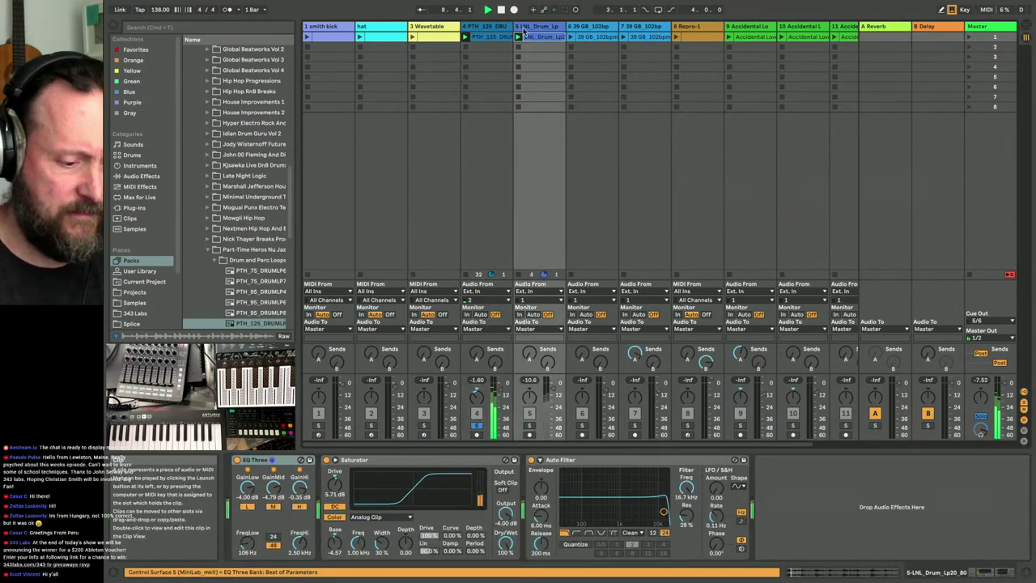
{"action": "left_click", "coordinate": [528, 425]}
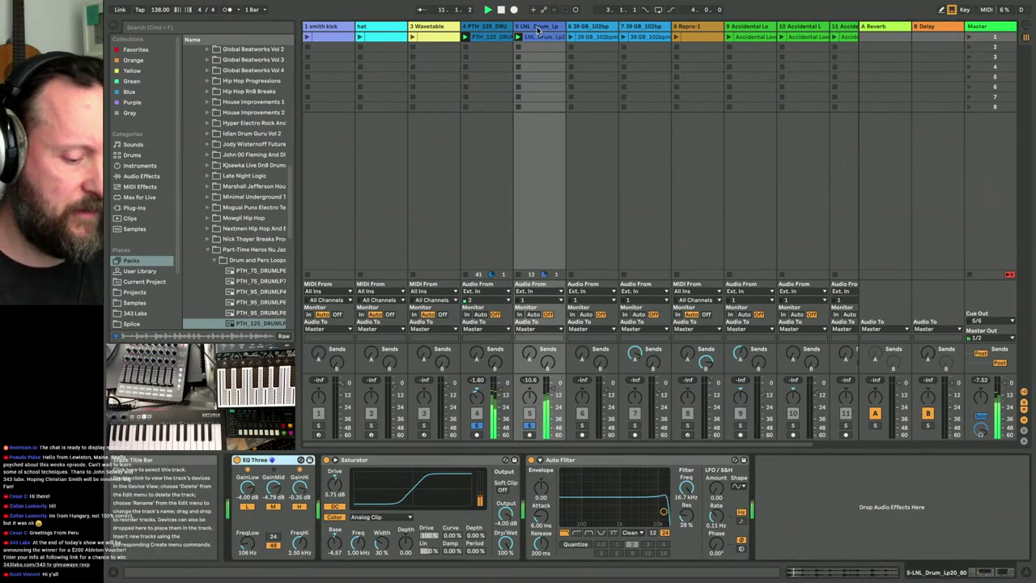
- Open the track 5 clip and locate its sample within Late Night Logic's Drum and Perc Loops folder in the browser
{"action": "left_click", "coordinate": [540, 38]}
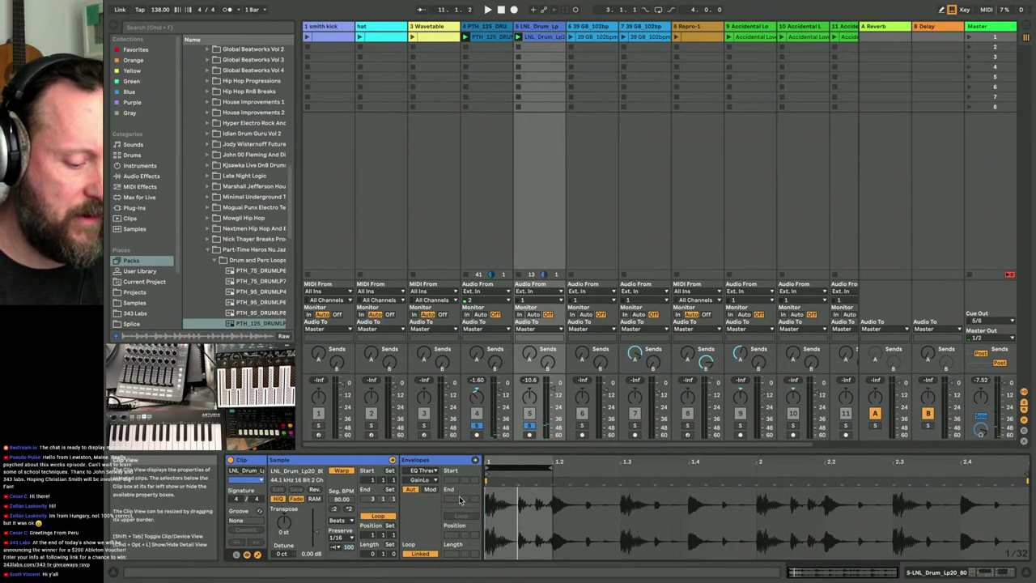
{"action": "right_click", "coordinate": [300, 475]}
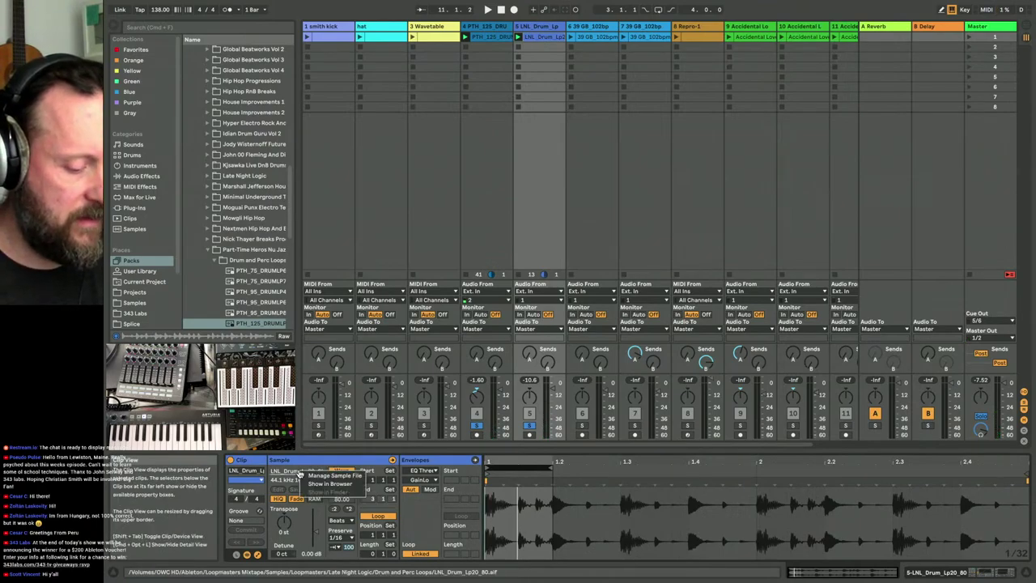
{"action": "left_click", "coordinate": [328, 484]}
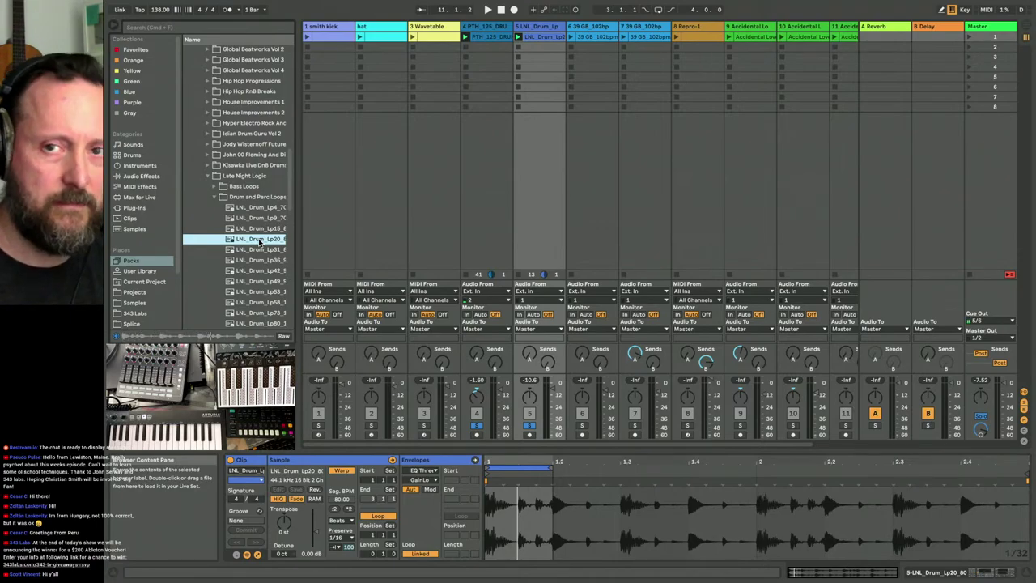
{"action": "left_click", "coordinate": [258, 199]}
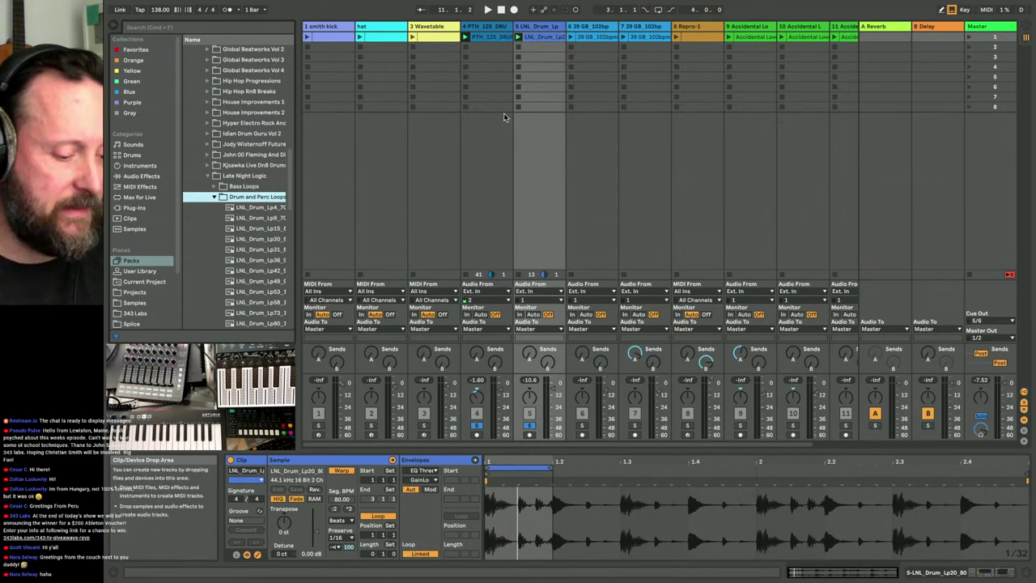
- Play track 5 soloed without track 4, and set its Auto Filter cutoff to 15.3 kHz
{"action": "key", "text": "space"}
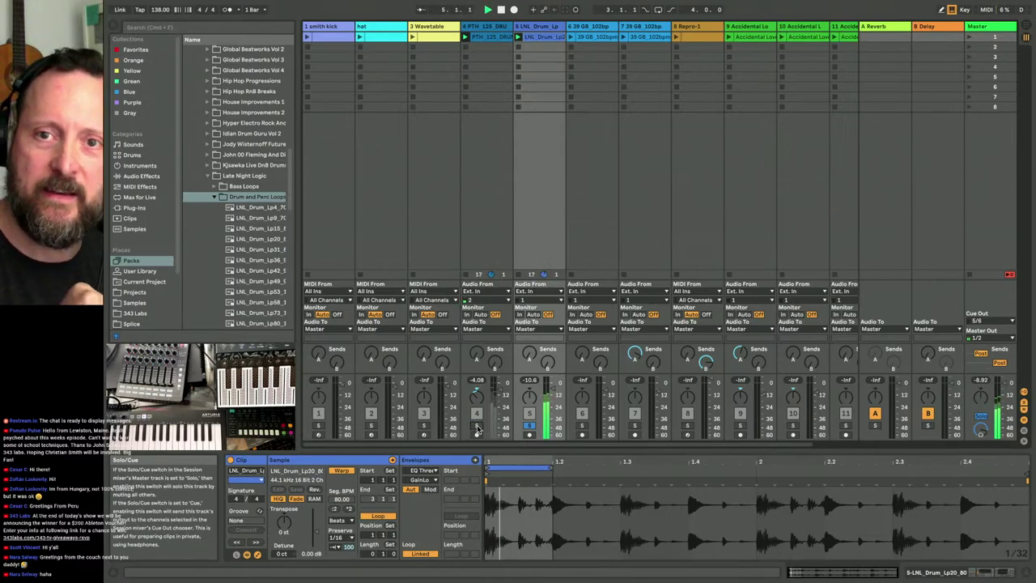
{"action": "left_click", "coordinate": [541, 28]}
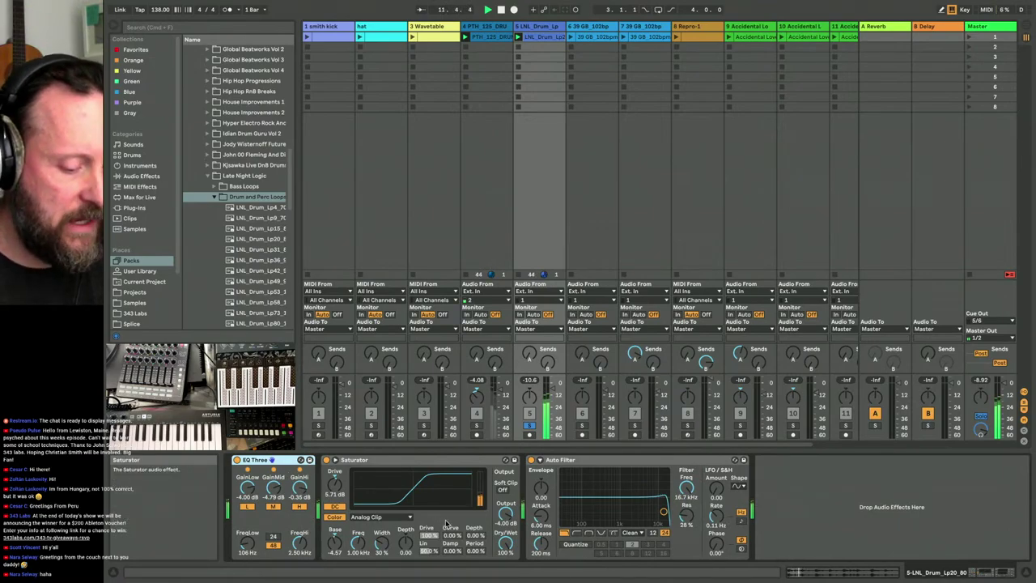
{"action": "mouse_move", "coordinate": [662, 511]}
{"action": "left_mouse_down"}
{"action": "mouse_move", "coordinate": [598, 511]}
{"action": "mouse_move", "coordinate": [662, 512]}
{"action": "left_mouse_up"}
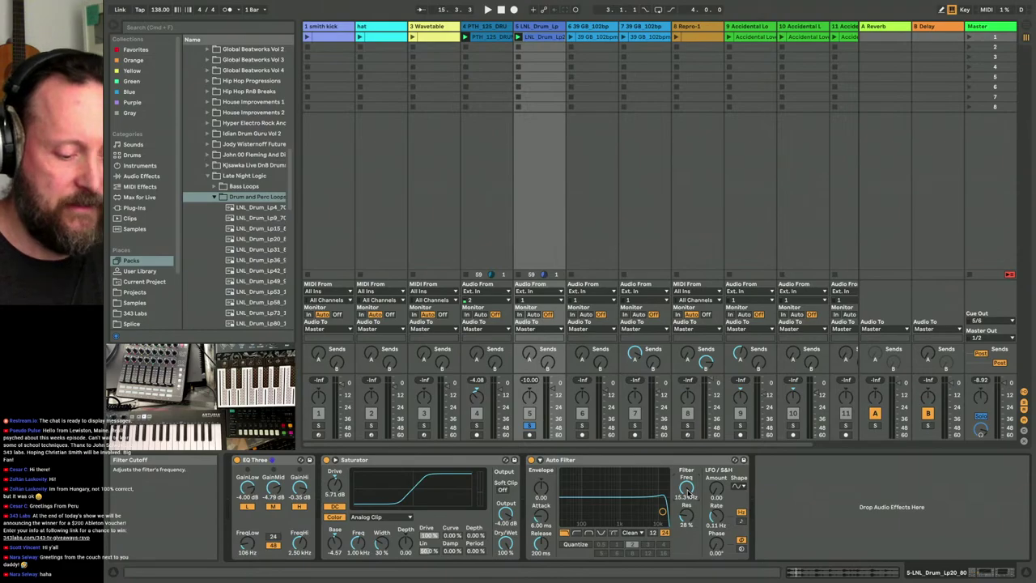
{"action": "key", "text": "space"}
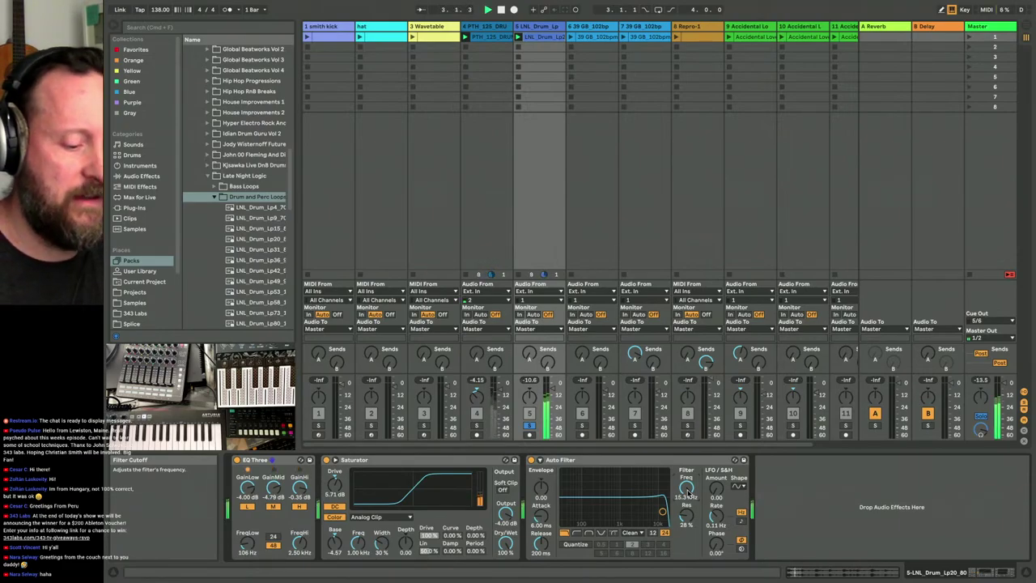
- Solo track 4 together with track 5, listen to both loops, and check the devices on each track
{"action": "left_click", "coordinate": [476, 424]}
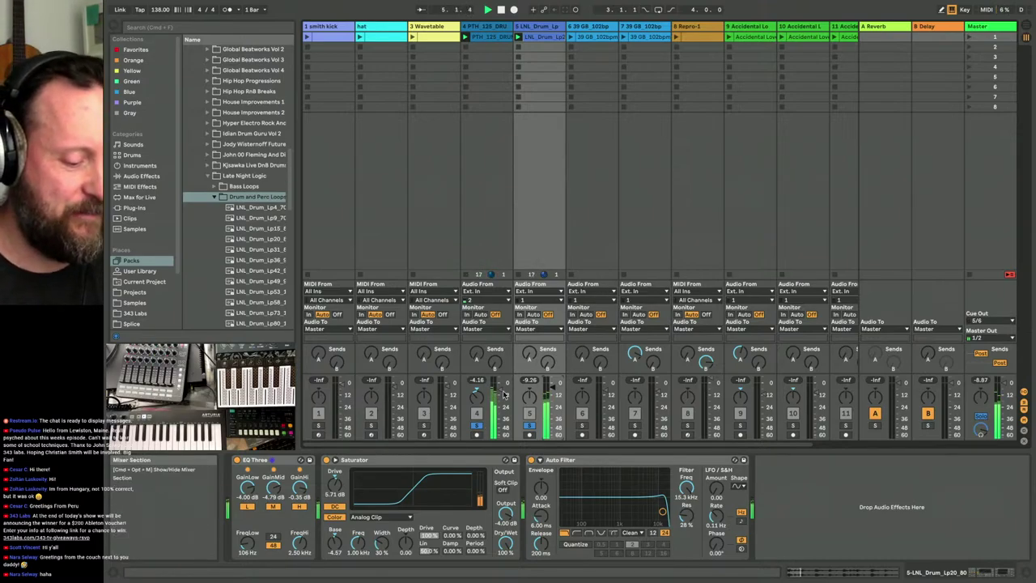
{"action": "left_click", "coordinate": [500, 26]}
{"action": "left_click", "coordinate": [535, 27]}
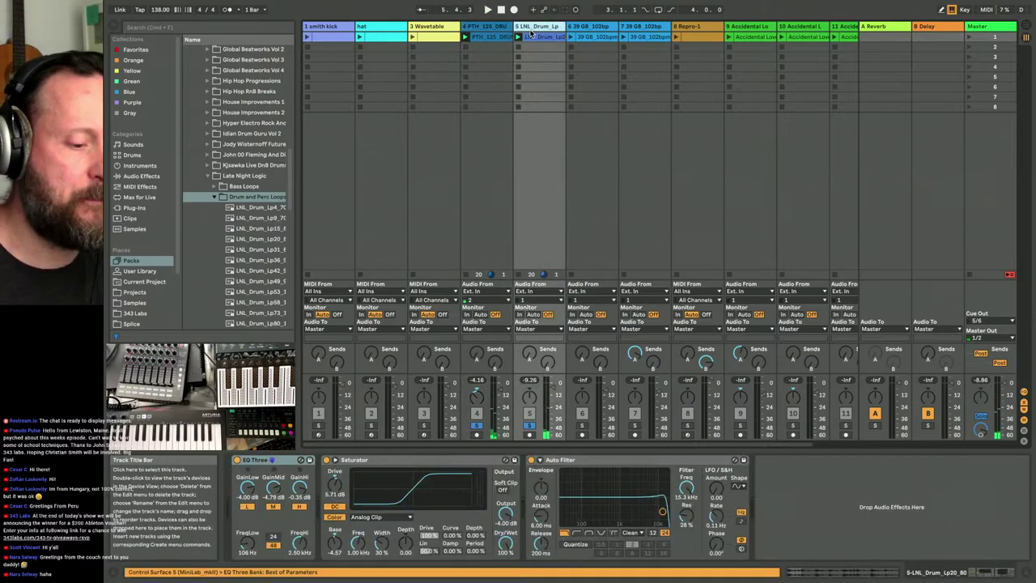
- Clear the solos on tracks 4 and 5 and solo track 6 instead
{"action": "left_click", "coordinate": [590, 27]}
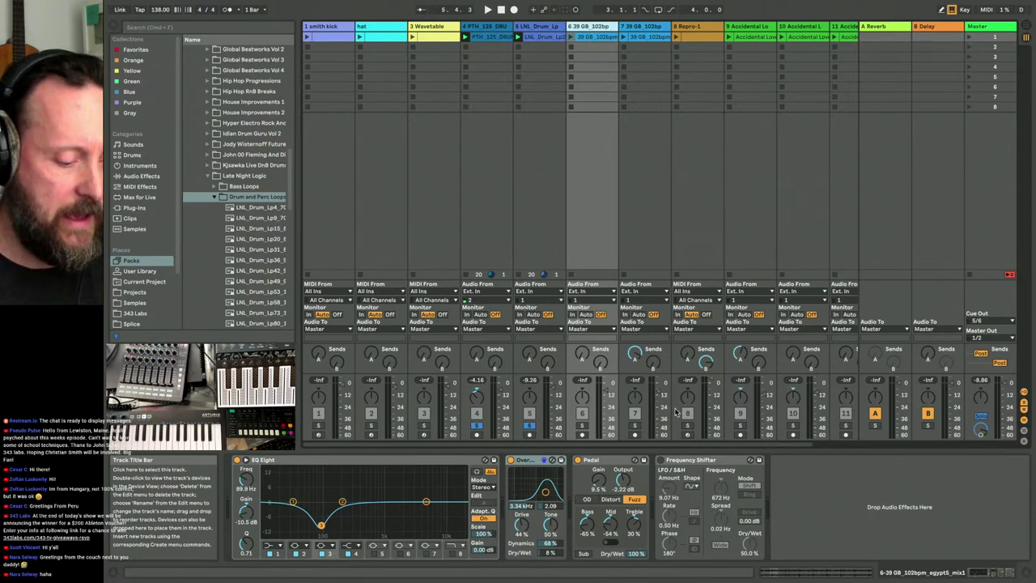
{"action": "left_click", "coordinate": [529, 426]}
{"action": "left_click", "coordinate": [476, 426]}
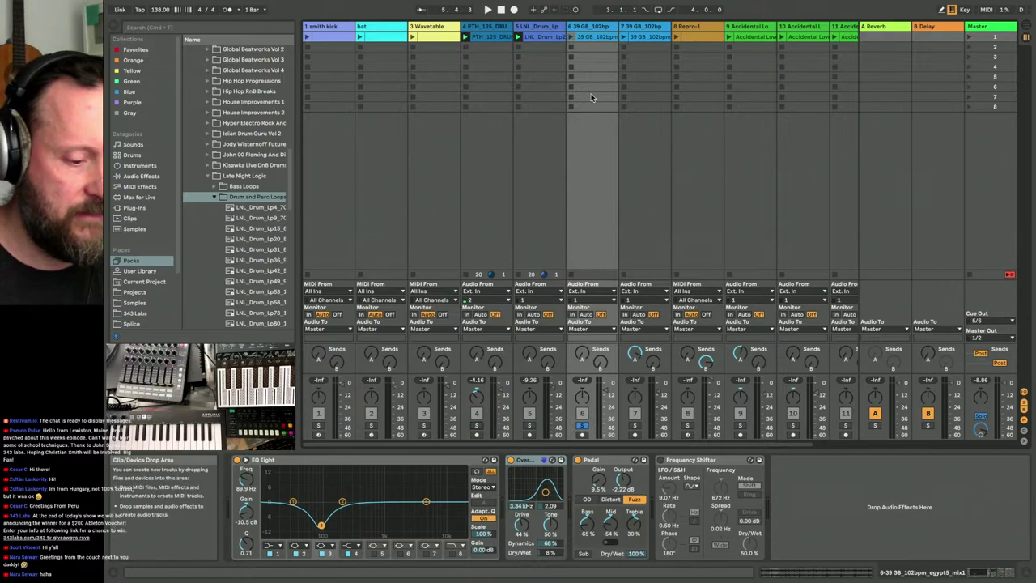
- Open the track 6 clip and locate its sample within Global Beatworks Vol 4's Drum and Perc Loops folder in the browser
{"action": "left_click", "coordinate": [592, 38]}
{"action": "right_click", "coordinate": [304, 477]}
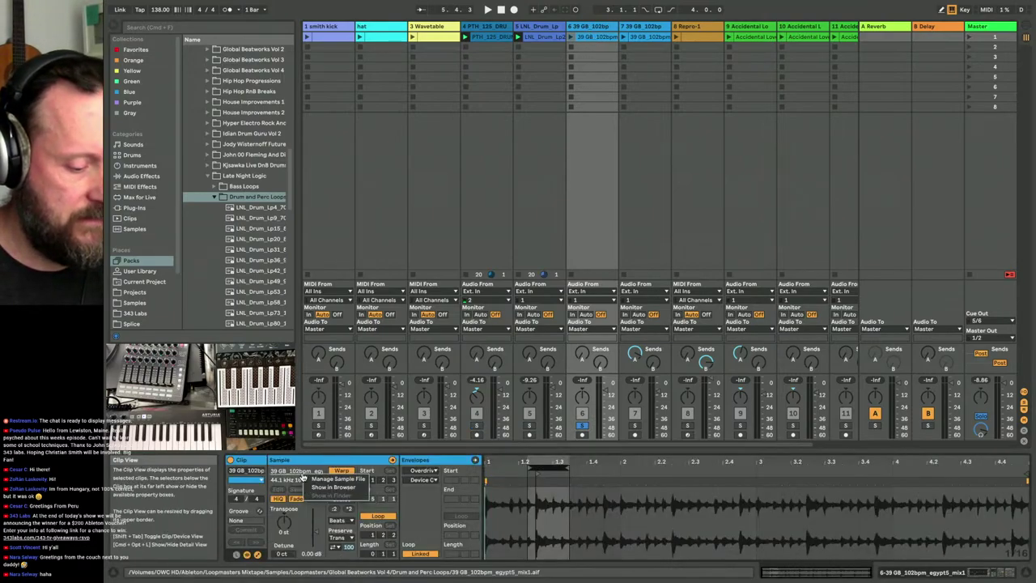
{"action": "left_click", "coordinate": [313, 486]}
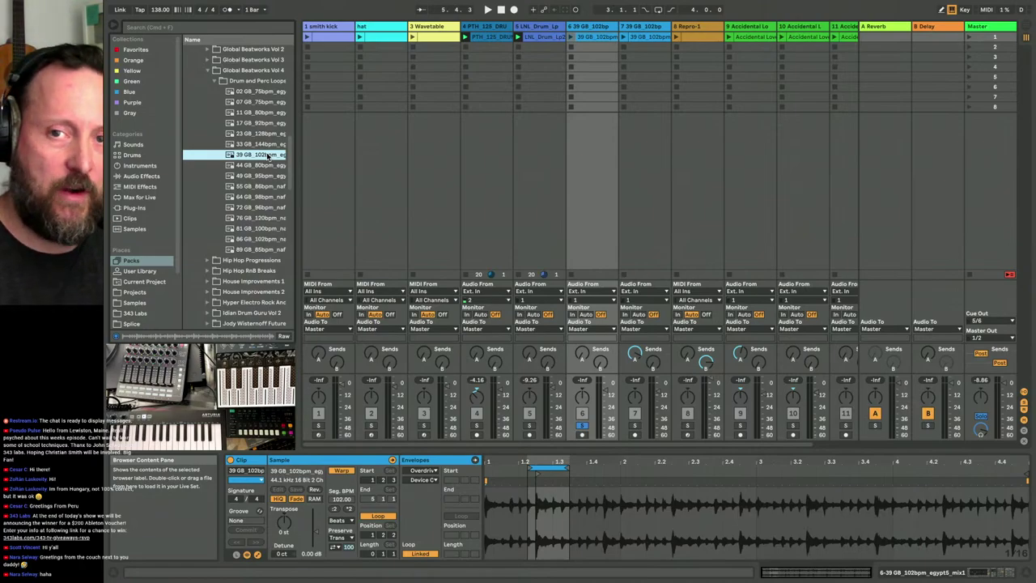
- Launch the soloed track 6 loop and set its EQ Eight band 3 to 104 Hz with -1.12 dB gain
{"action": "left_click", "coordinate": [602, 28]}
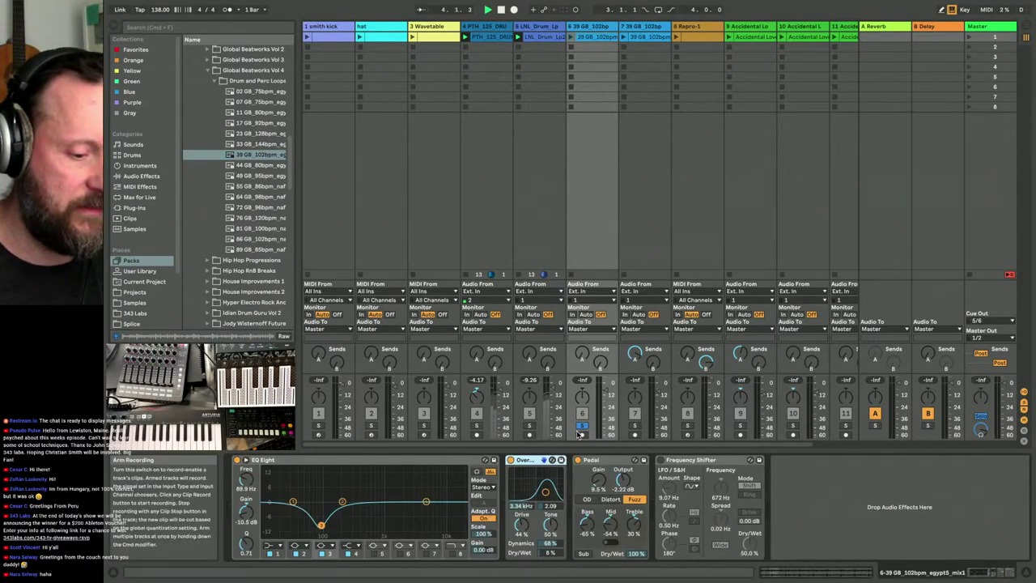
{"action": "left_click", "coordinate": [571, 38]}
{"action": "left_click_drag", "start_coordinate": [331, 514], "coordinate": [326, 506]}
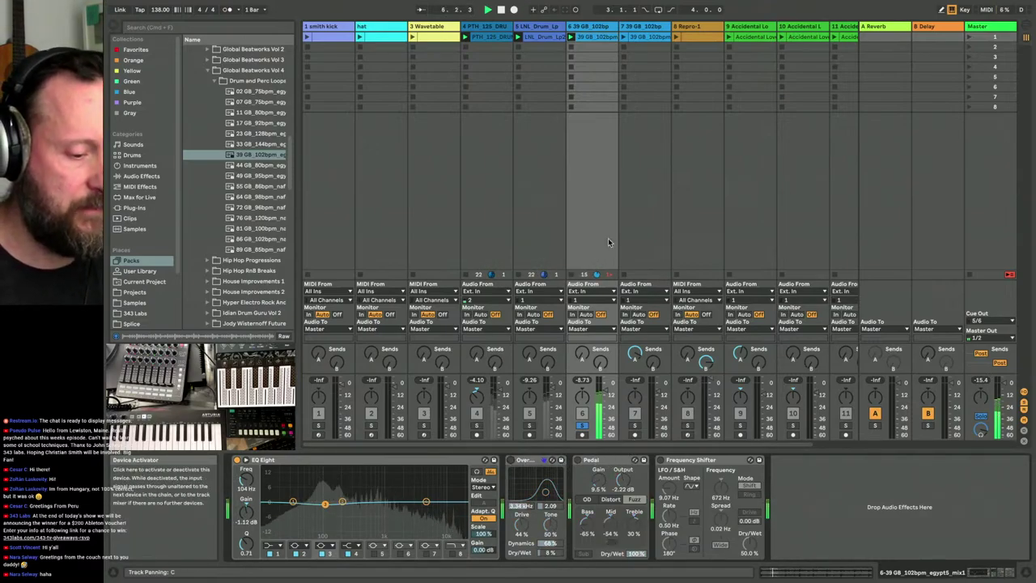
- Replay the soloed track 6 loop from the start while examining its clip settings, waveform and device chain
{"action": "left_click", "coordinate": [597, 38]}
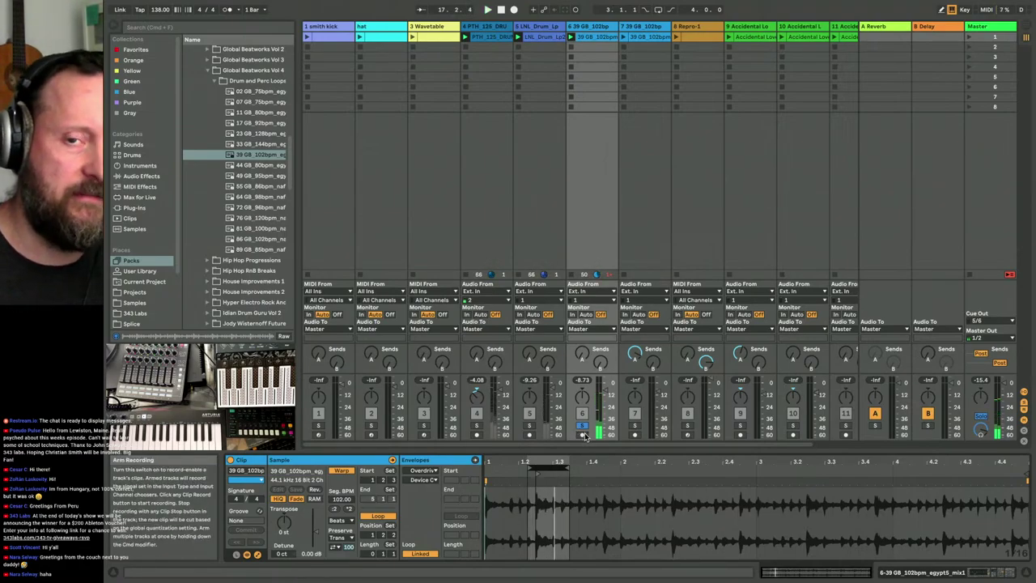
{"action": "key", "text": "space"}
{"action": "key", "text": "space"}
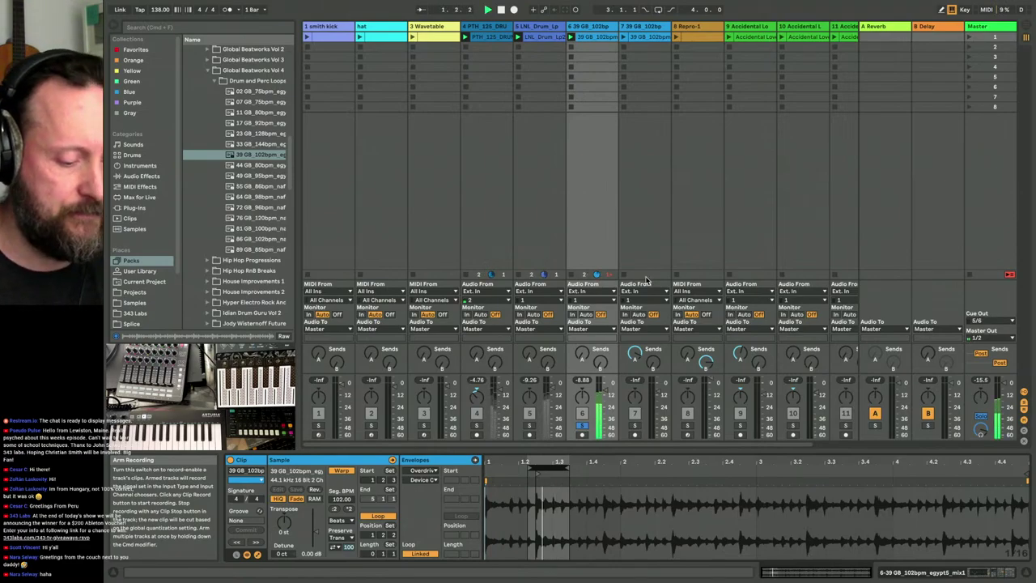
{"action": "key", "text": "shift+Tab"}
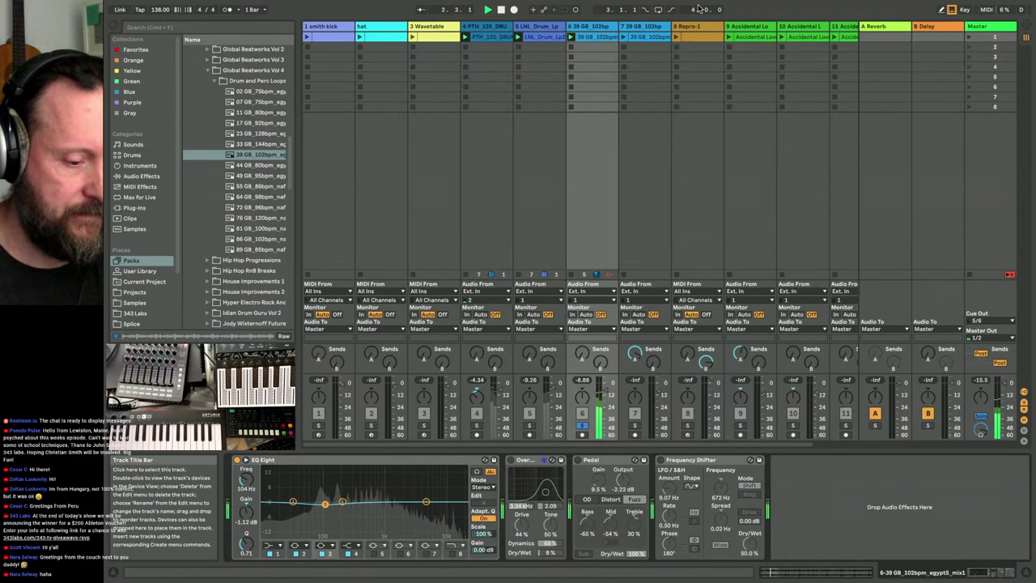
{"action": "key", "text": "shift+Tab"}
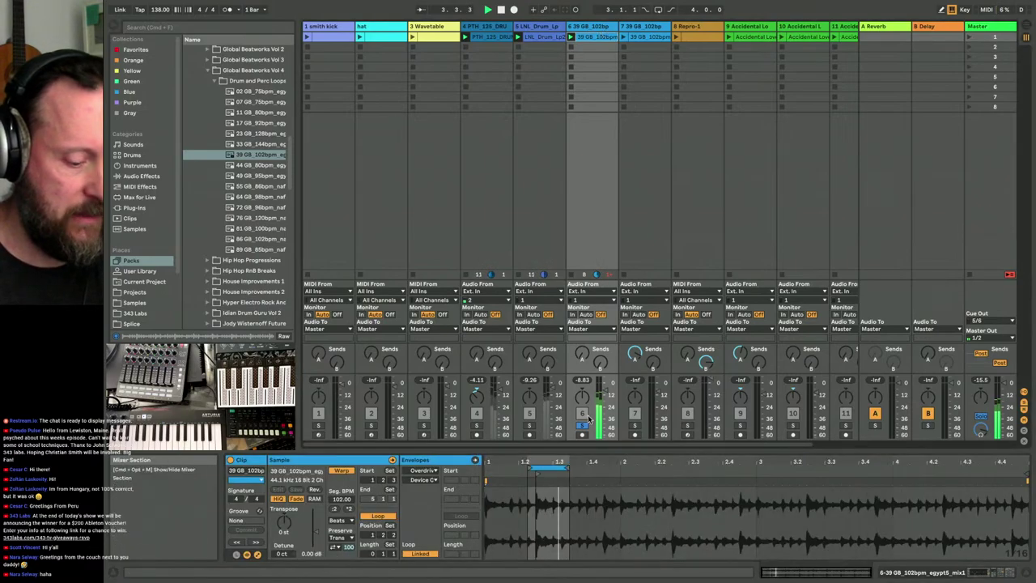
- Try moving the track 6 clip's loop region further along the waveform, and undo the move
{"action": "left_click_drag", "start_coordinate": [541, 464], "coordinate": [777, 494]}
{"action": "key", "text": "super+z"}
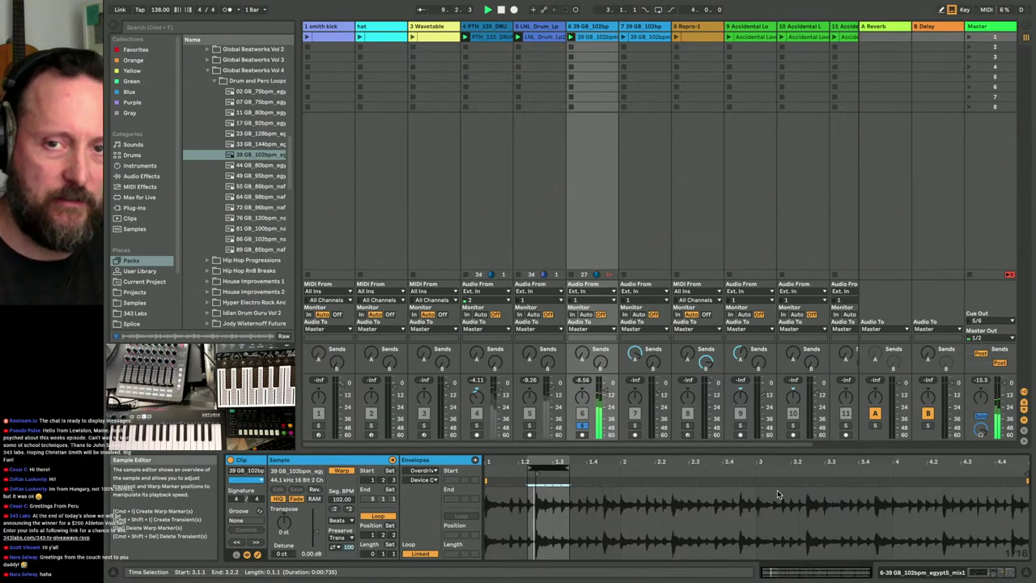
- Set track 6's Overdrive bandpass to 1.46 kHz with a bandwidth of 3.69 and 11% dry/wet
{"action": "left_click", "coordinate": [589, 29]}
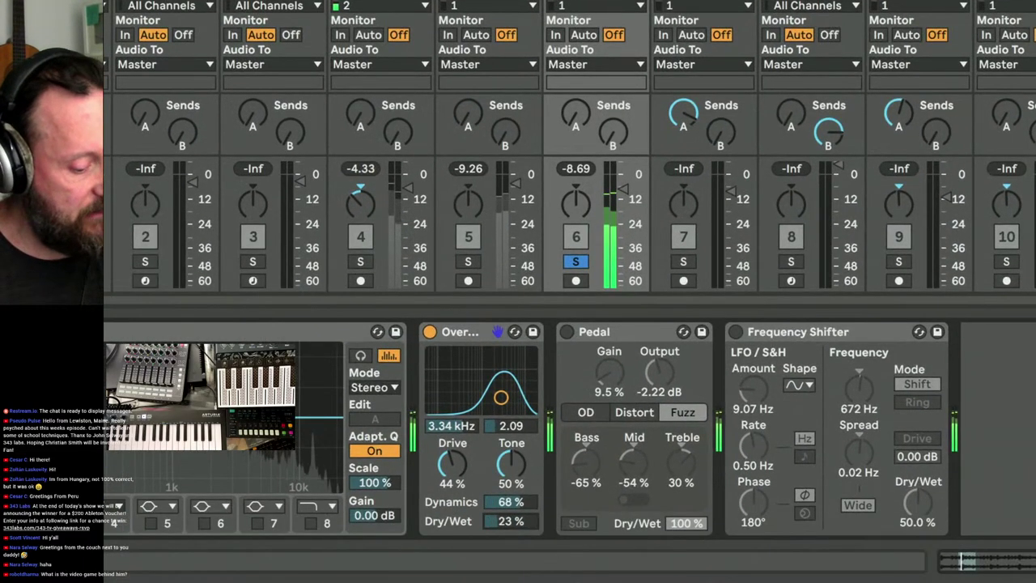
{"action": "mouse_move", "coordinate": [489, 387]}
{"action": "left_mouse_down"}
{"action": "mouse_move", "coordinate": [449, 390]}
{"action": "mouse_move", "coordinate": [514, 393]}
{"action": "mouse_move", "coordinate": [450, 389]}
{"action": "mouse_move", "coordinate": [487, 388]}
{"action": "left_mouse_up"}
- Enable Pedal on track 6 in Distort mode, set Bass to -37% and Mid to -51%, and audition the Sub switch on and off
{"action": "left_click", "coordinate": [566, 333]}
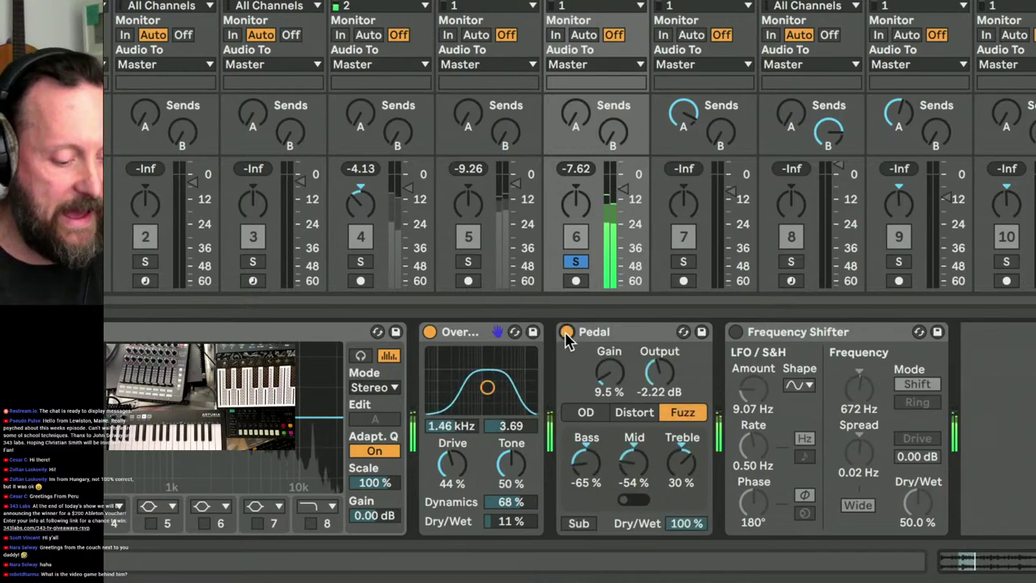
{"action": "left_click", "coordinate": [647, 413]}
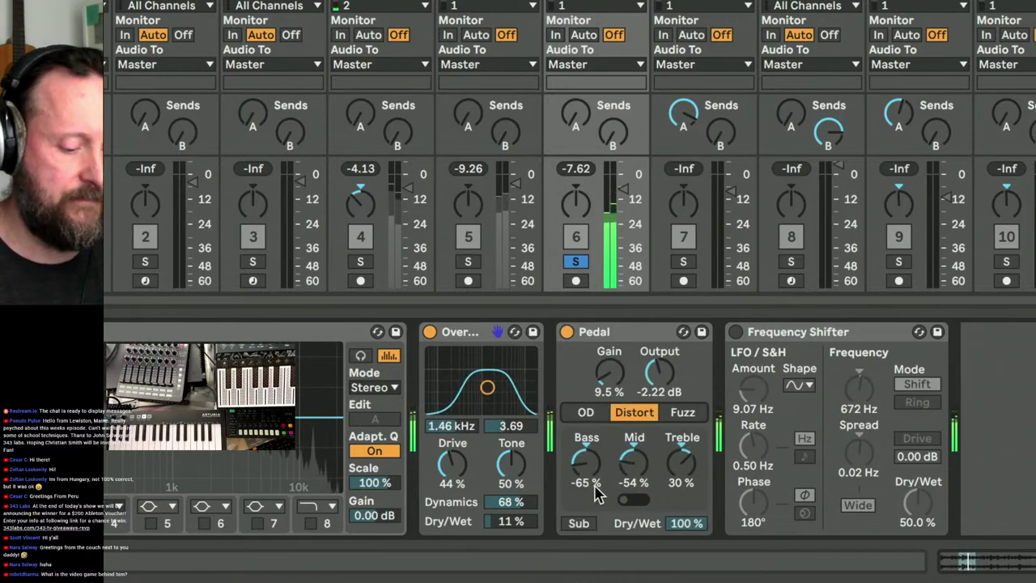
{"action": "left_click_drag", "start_coordinate": [589, 468], "coordinate": [634, 463]}
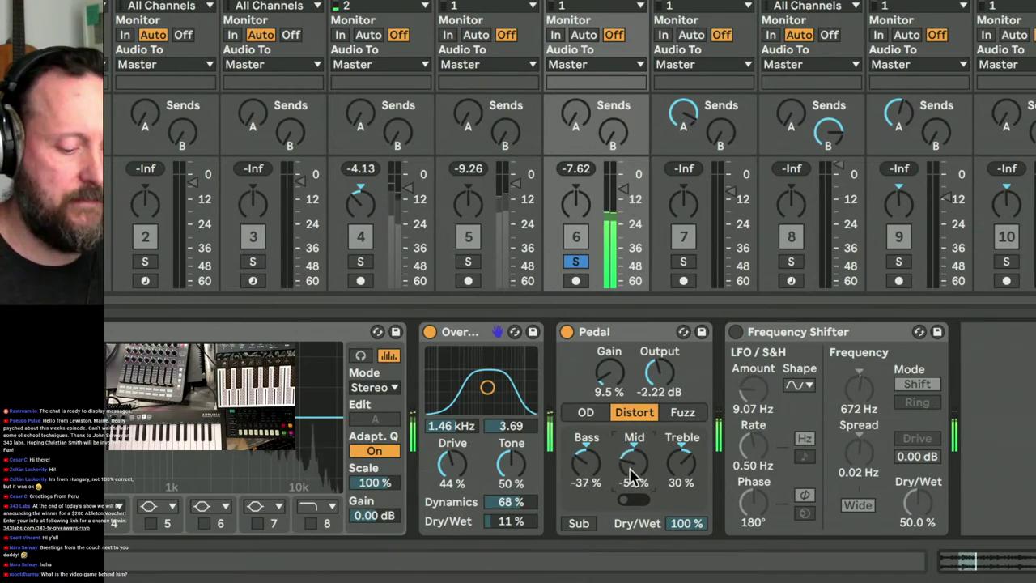
{"action": "left_click", "coordinate": [578, 524]}
{"action": "left_click", "coordinate": [578, 524]}
- Sweep track 6's Overdrive bandpass down to 453 Hz, clear the track's solo, and raise the bandpass to 3.83 kHz with a 2.62 bandwidth
{"action": "left_click_drag", "start_coordinate": [512, 427], "coordinate": [512, 458]}
{"action": "mouse_move", "coordinate": [451, 407]}
{"action": "left_mouse_down"}
{"action": "mouse_move", "coordinate": [503, 407]}
{"action": "mouse_move", "coordinate": [507, 369]}
{"action": "mouse_move", "coordinate": [470, 409]}
{"action": "left_mouse_up"}
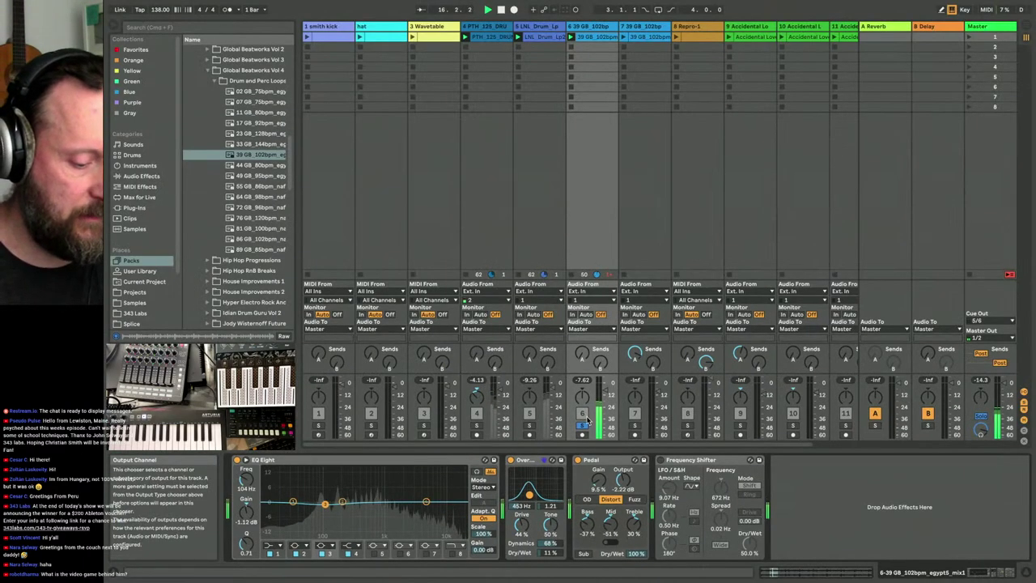
{"action": "left_click", "coordinate": [571, 283]}
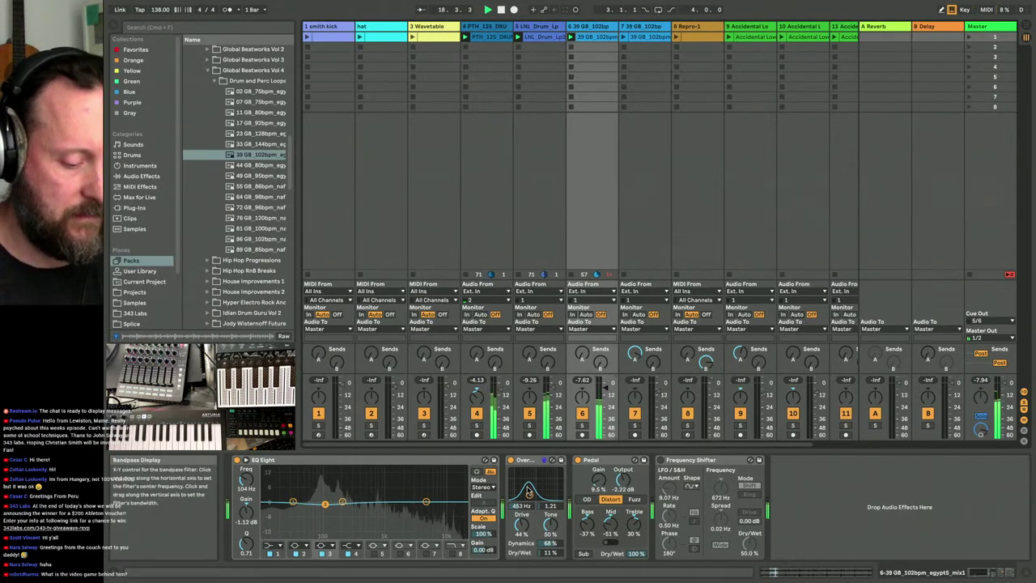
{"action": "left_click_drag", "start_coordinate": [529, 494], "coordinate": [548, 491]}
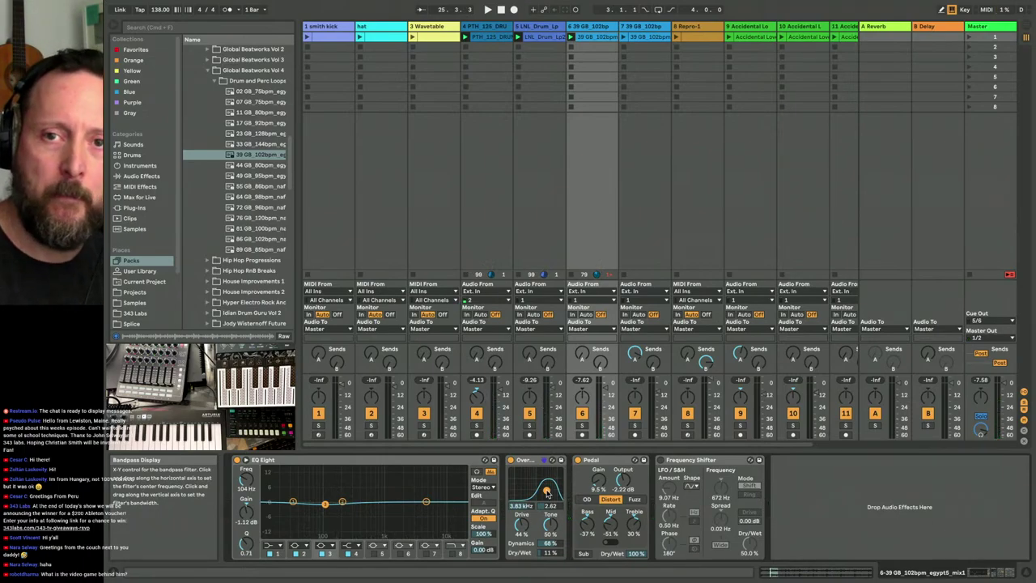
- Play all loops while sweeping track 6's EQ Eight band 3 through boosts and cuts, ending at 3.67 kHz with 9.30 dB gain
{"action": "left_click_drag", "start_coordinate": [325, 504], "coordinate": [409, 477]}
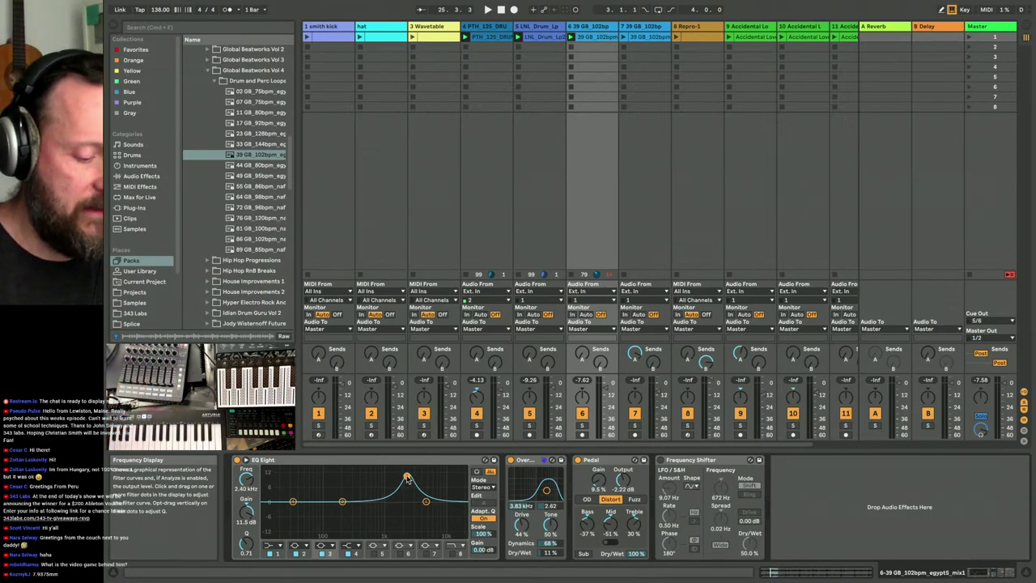
{"action": "key", "text": "space"}
{"action": "mouse_move", "coordinate": [406, 476]}
{"action": "left_mouse_down"}
{"action": "mouse_move", "coordinate": [335, 489]}
{"action": "mouse_move", "coordinate": [326, 475]}
{"action": "mouse_move", "coordinate": [397, 469]}
{"action": "left_mouse_up"}
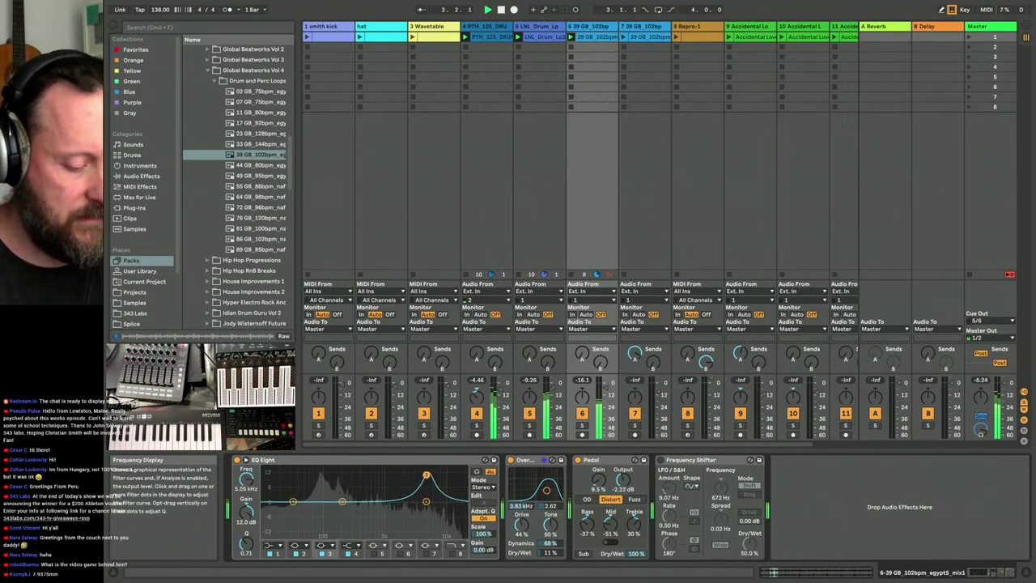
{"action": "left_click_drag", "start_coordinate": [390, 472], "coordinate": [362, 475]}
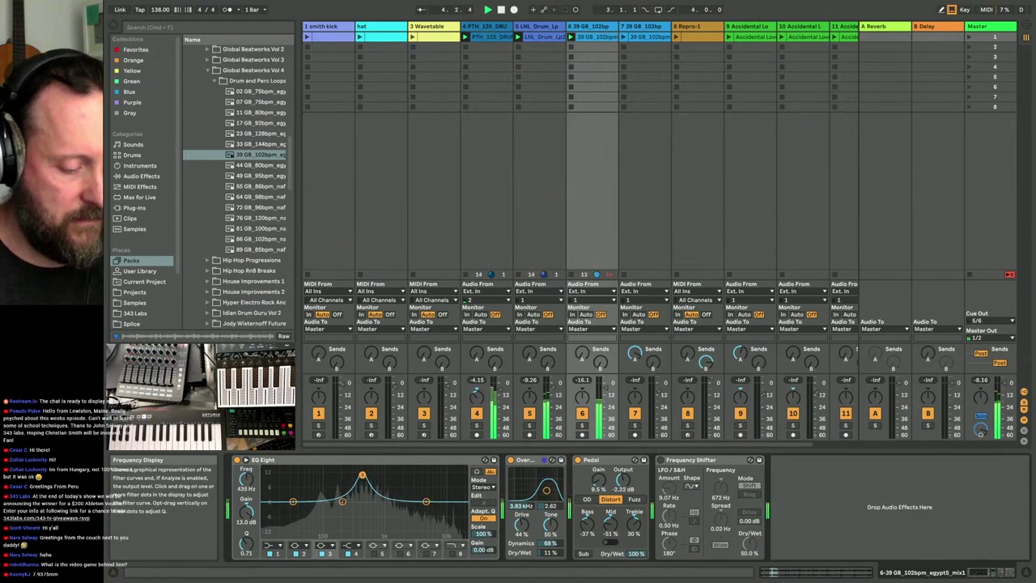
{"action": "left_click_drag", "start_coordinate": [372, 526], "coordinate": [337, 530]}
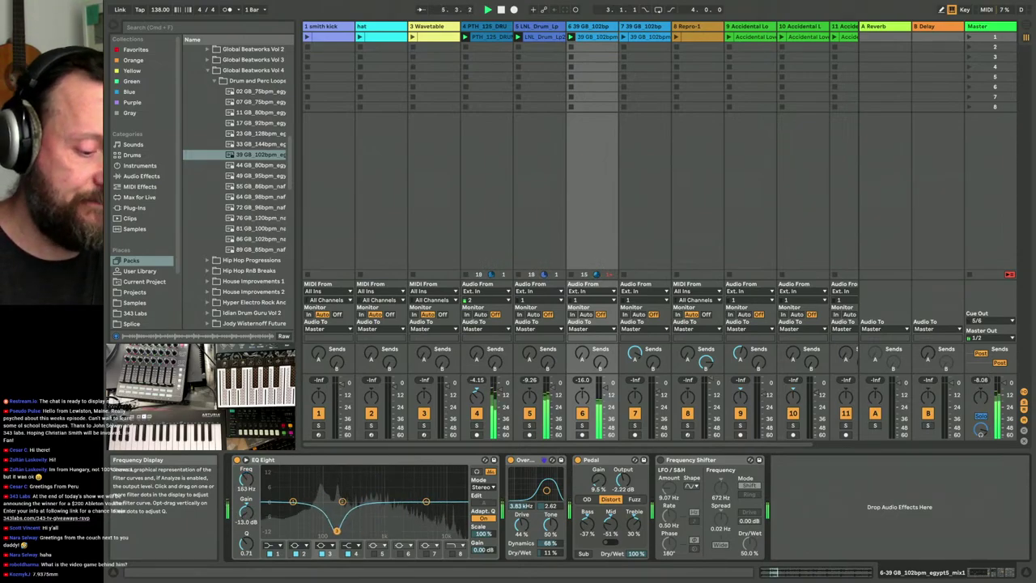
{"action": "left_click_drag", "start_coordinate": [403, 484], "coordinate": [441, 480]}
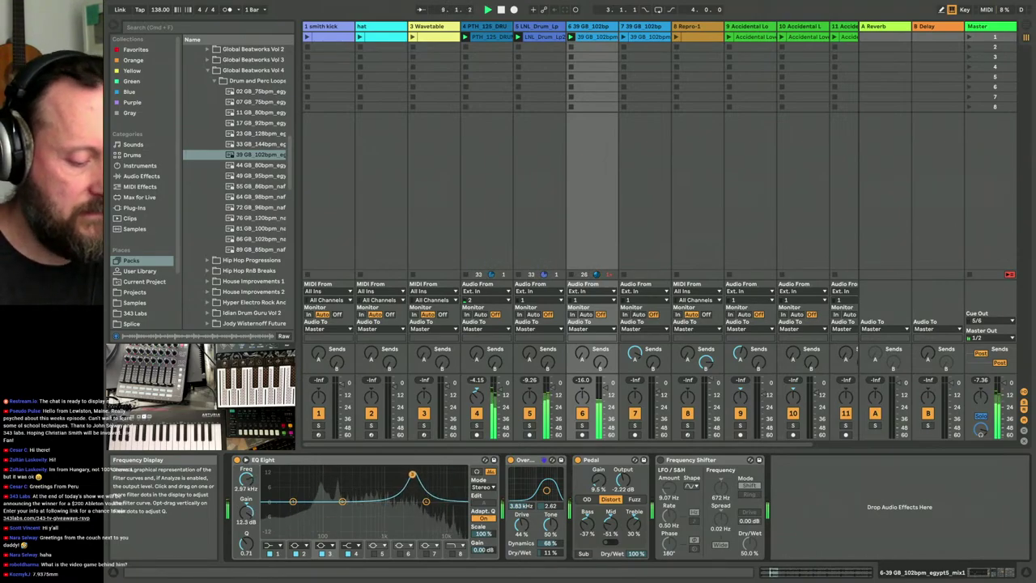
{"action": "left_click_drag", "start_coordinate": [396, 478], "coordinate": [419, 483]}
{"action": "key", "text": "space"}
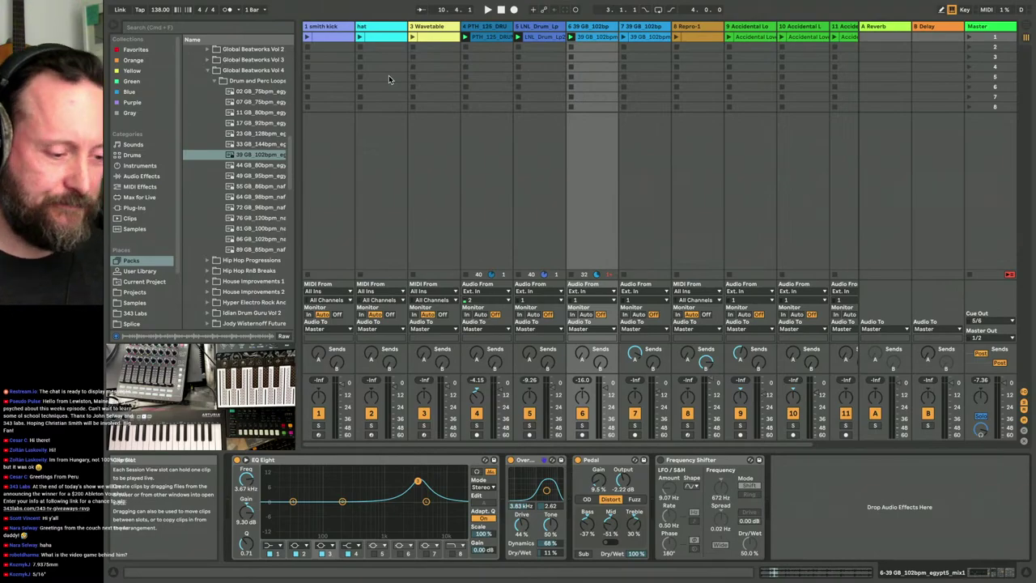
- Show the smith kick track's devices and examine its chain from the sampler through Overdrive, Bass Mono and EQ Eight
{"action": "left_click", "coordinate": [339, 40]}
{"action": "left_click", "coordinate": [317, 28]}
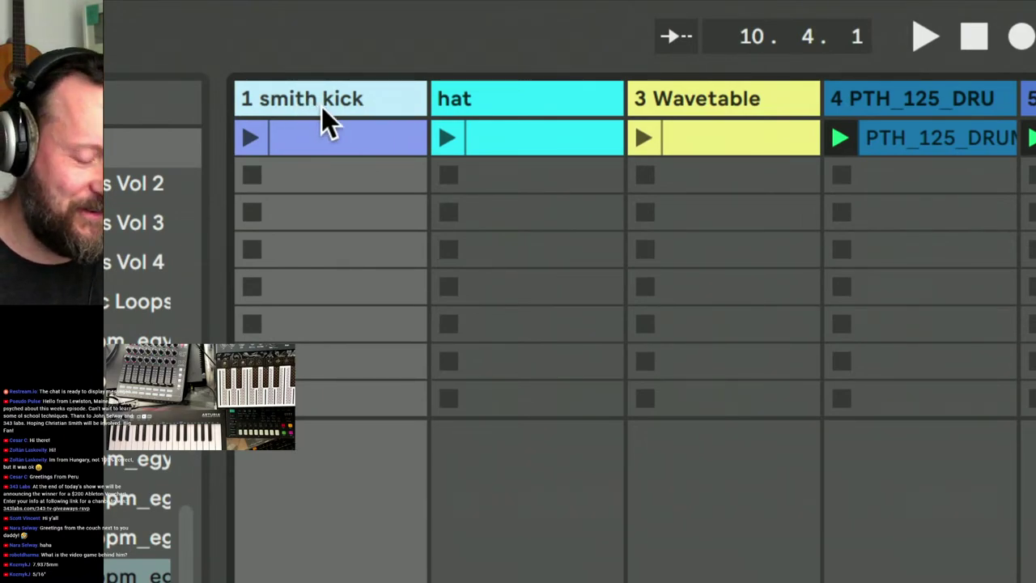
{"action": "scroll", "coordinate": [321, 107], "scroll_direction": "right", "scroll_amount": 2}
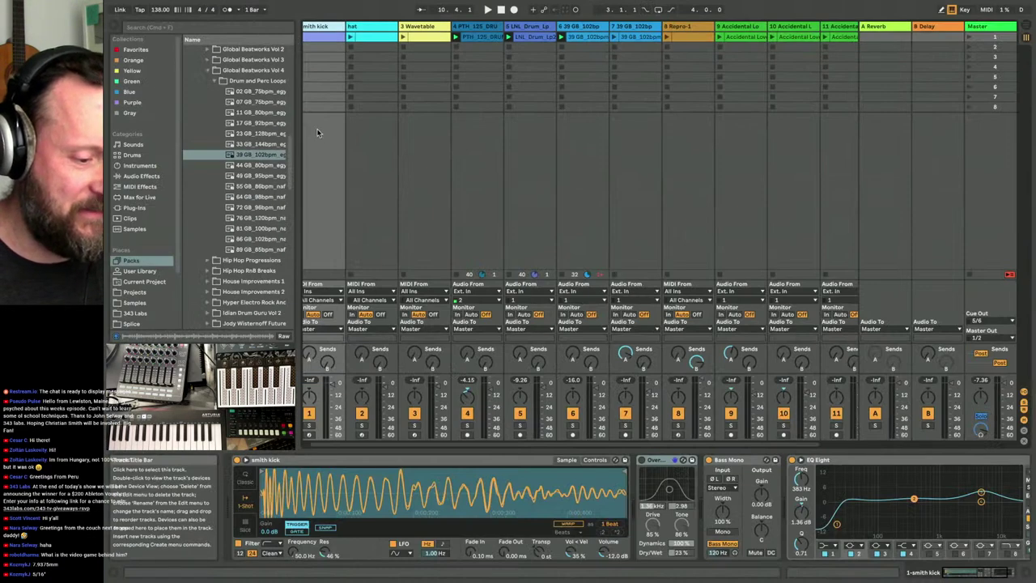
{"action": "scroll", "coordinate": [316, 135], "scroll_direction": "left", "scroll_amount": 1}
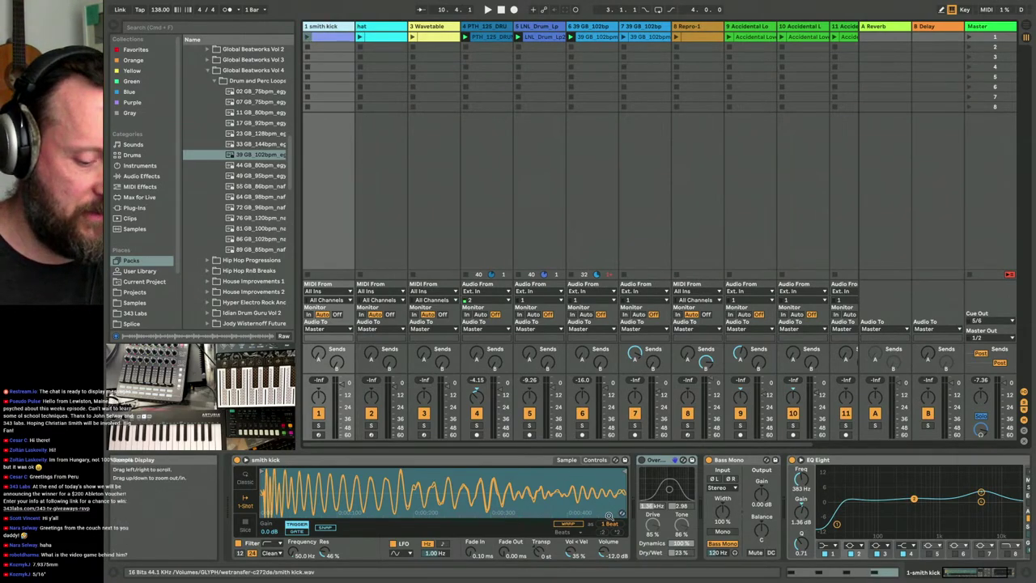
{"action": "scroll", "coordinate": [607, 477], "scroll_direction": "right", "scroll_amount": 2}
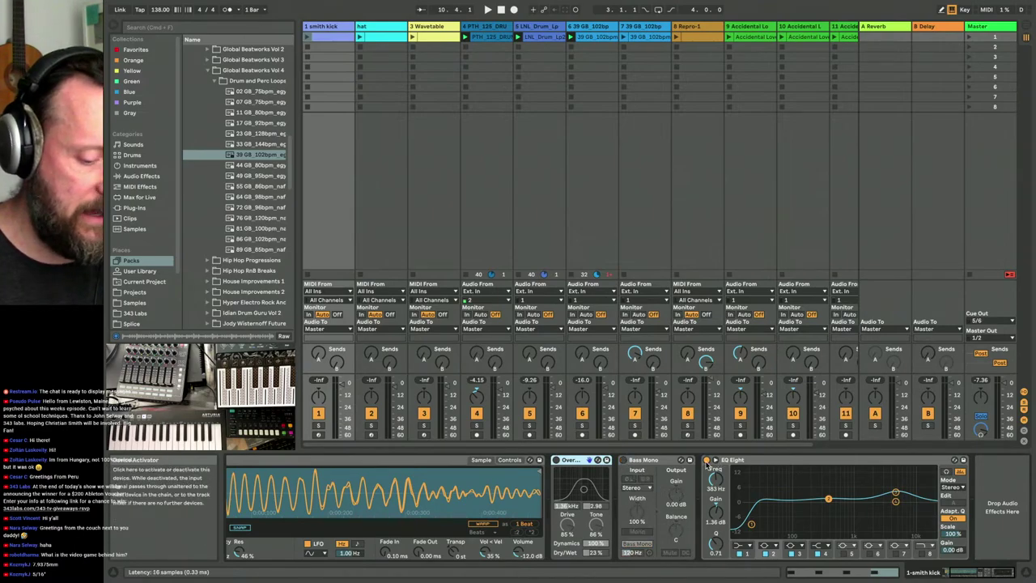
- Launch the smith kick clip, switch on Bass Mono and EQ Eight in turn while listening soloed, and clear the track's solo
{"action": "left_click", "coordinate": [308, 38]}
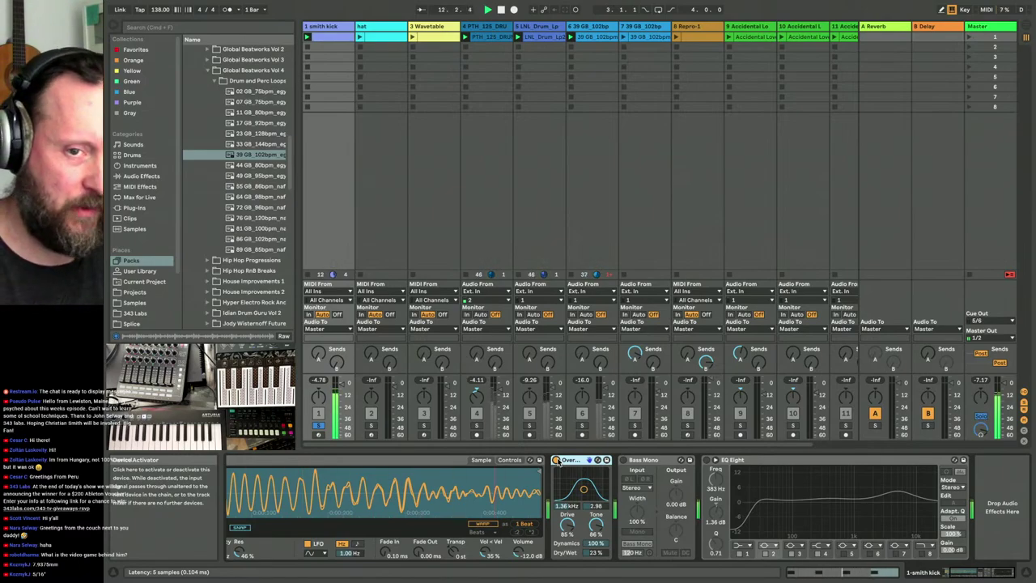
{"action": "left_click", "coordinate": [625, 462]}
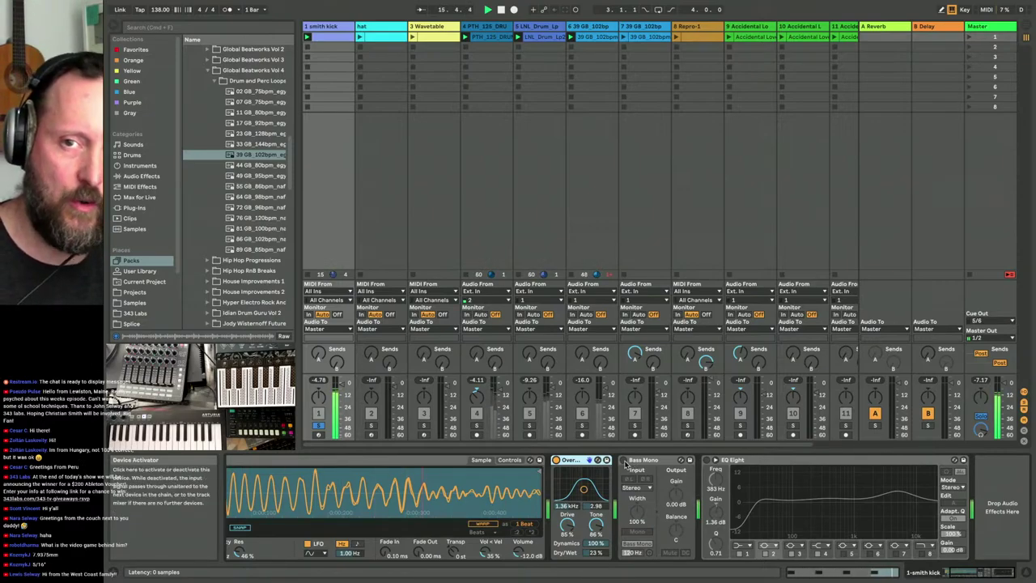
{"action": "left_click", "coordinate": [624, 461]}
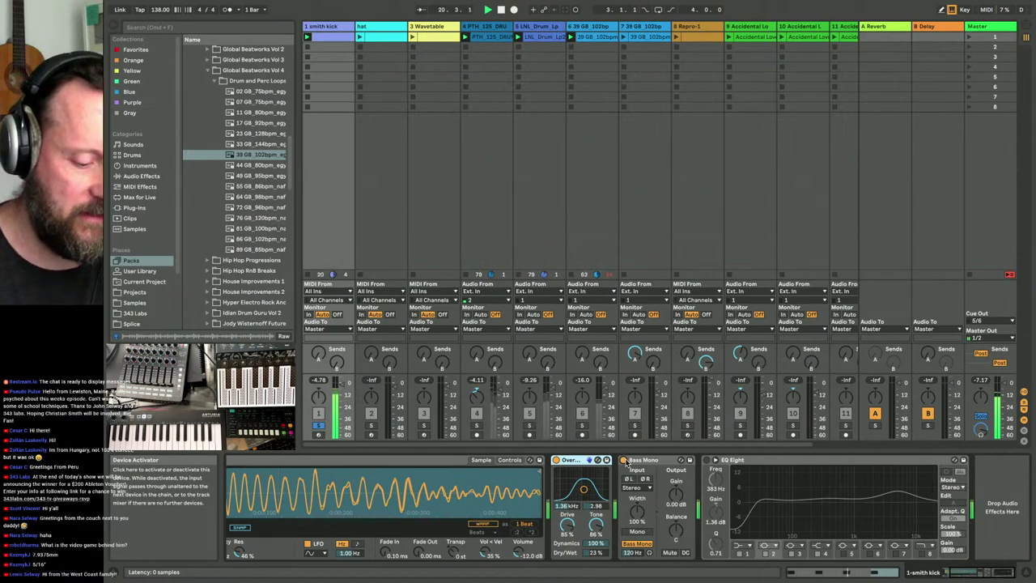
{"action": "left_click", "coordinate": [706, 459]}
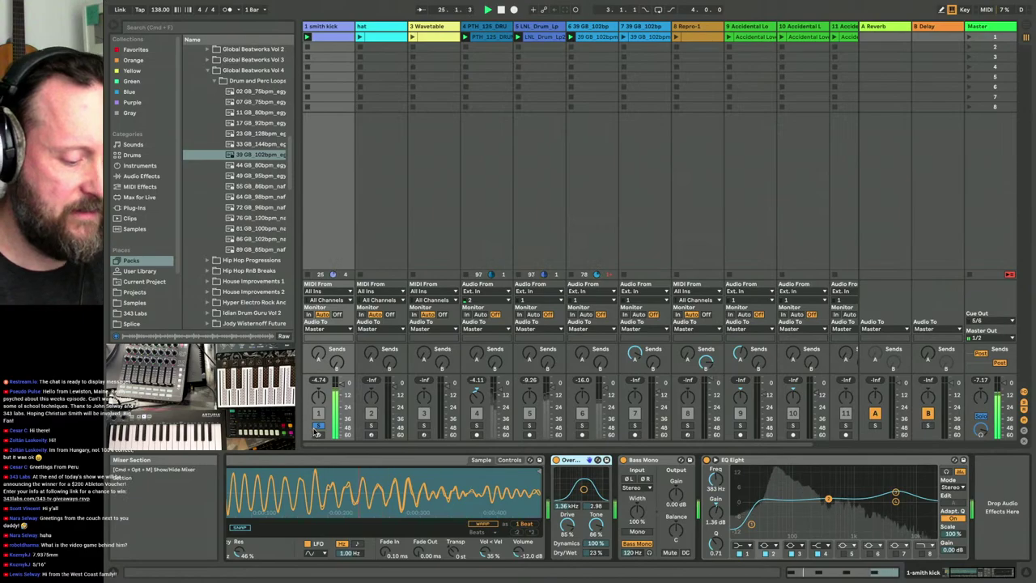
{"action": "left_click", "coordinate": [318, 427]}
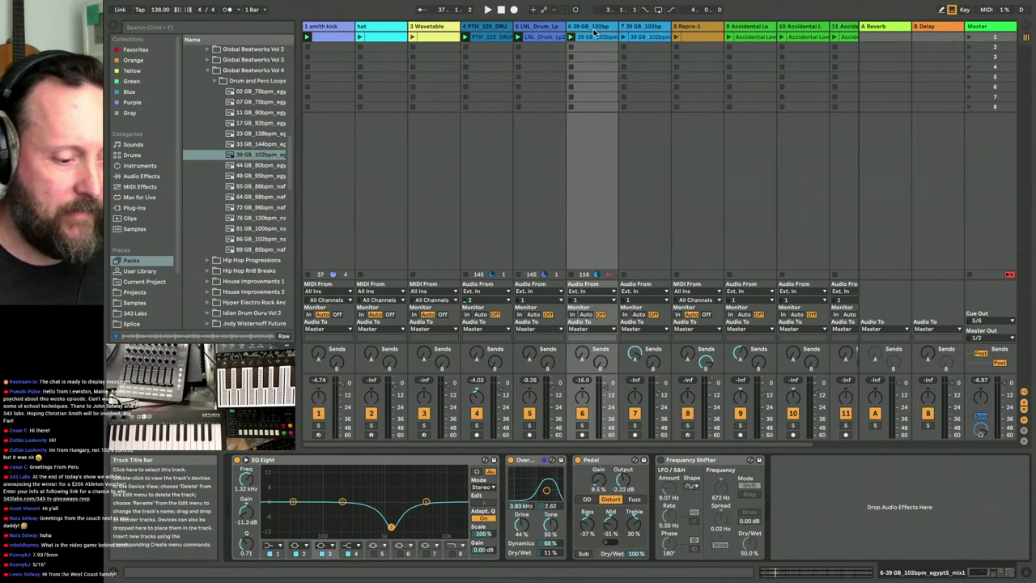
- Compare the effect chains on tracks 7 and 6, and stop the clip on track 6
{"action": "left_click", "coordinate": [641, 38]}
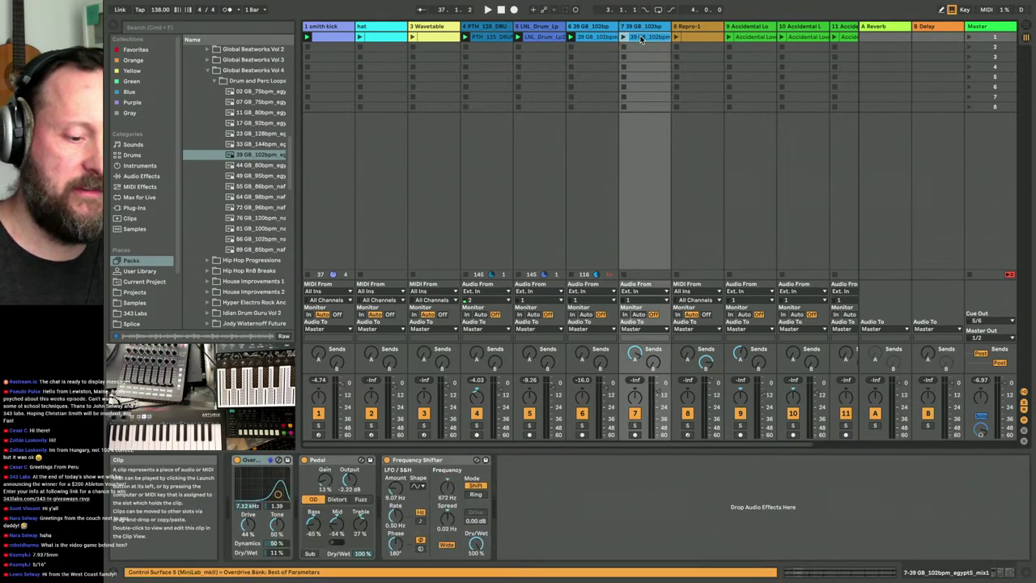
{"action": "left_click", "coordinate": [587, 38]}
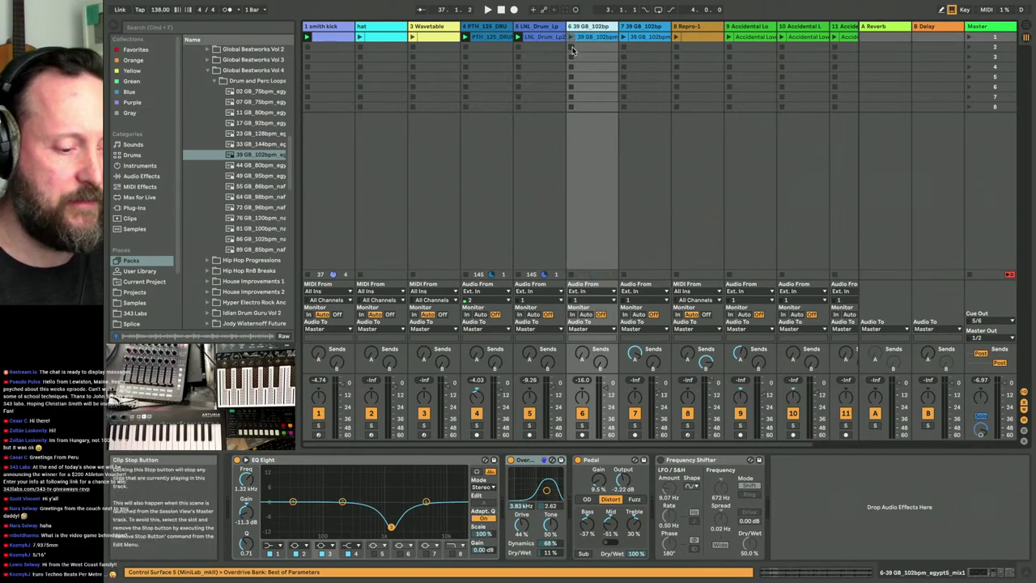
- Solo track 7, launch its clip, and compare the sound with Frequency Shifter switched off and on
{"action": "left_click", "coordinate": [635, 425]}
{"action": "left_click", "coordinate": [624, 38]}
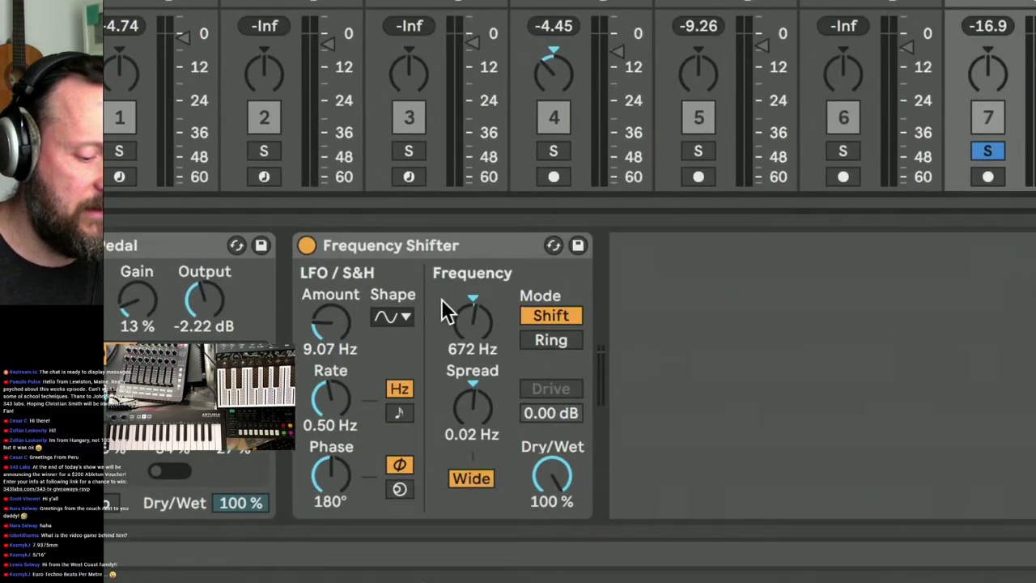
{"action": "left_click", "coordinate": [308, 246]}
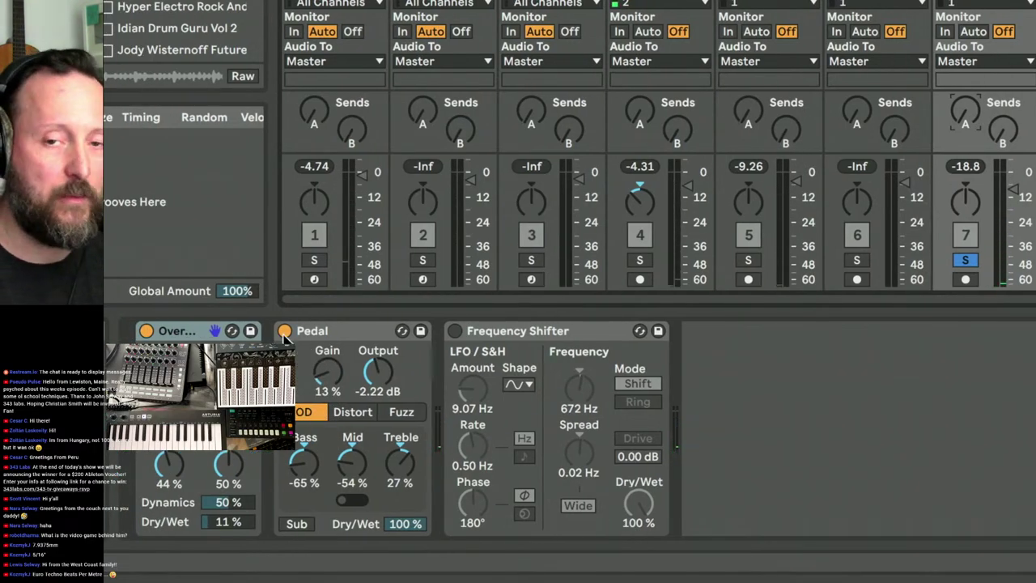
{"action": "left_click", "coordinate": [456, 331]}
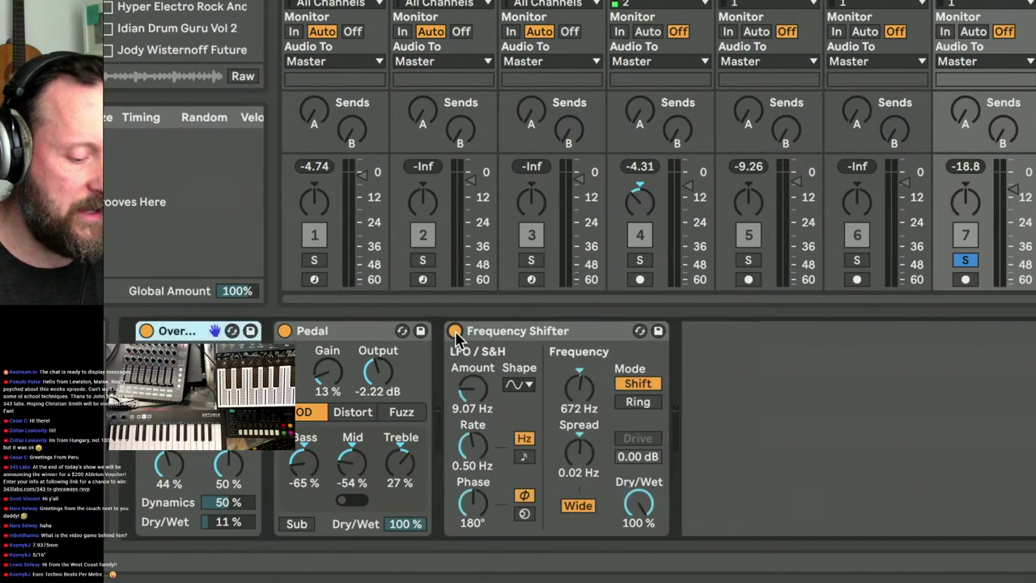
{"action": "left_click_drag", "start_coordinate": [584, 395], "coordinate": [587, 368]}
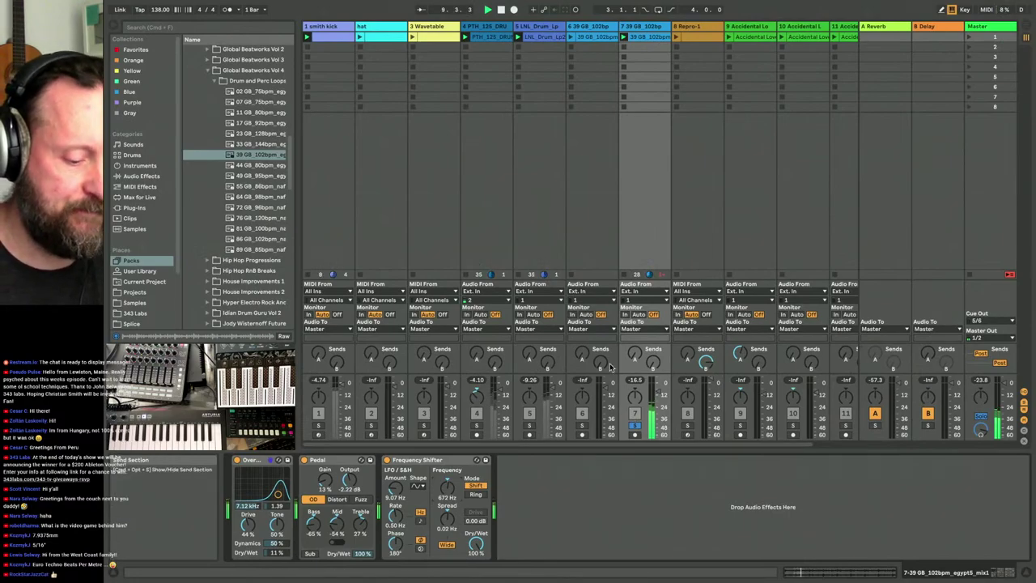
- With track 6's clip launched, raise track 7's volume to -5.3 dB and set track 4's EQ Eight high boost to 7.26 kHz and 6.07 dB
{"action": "left_click", "coordinate": [570, 37]}
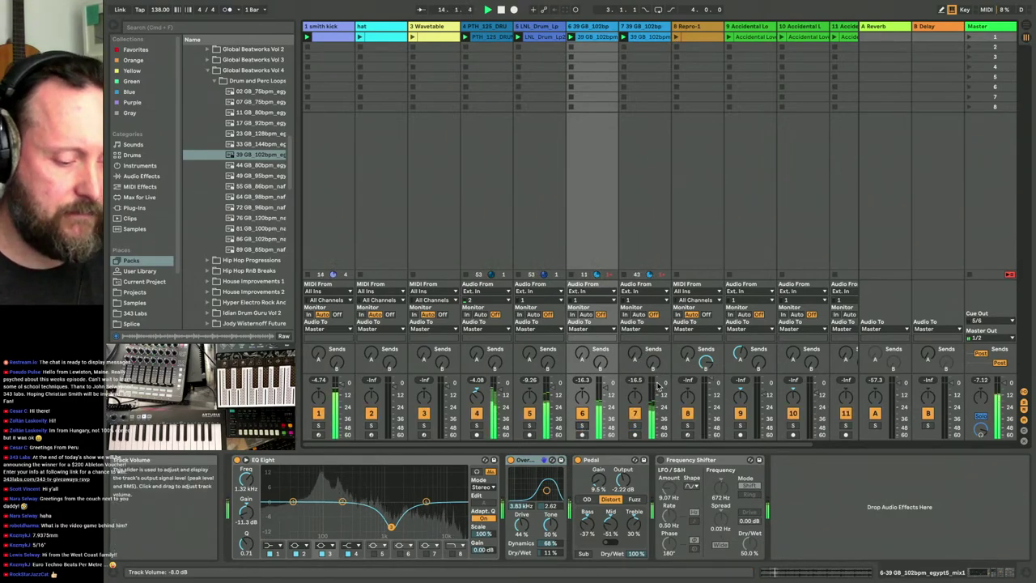
{"action": "left_click_drag", "start_coordinate": [660, 397], "coordinate": [660, 392]}
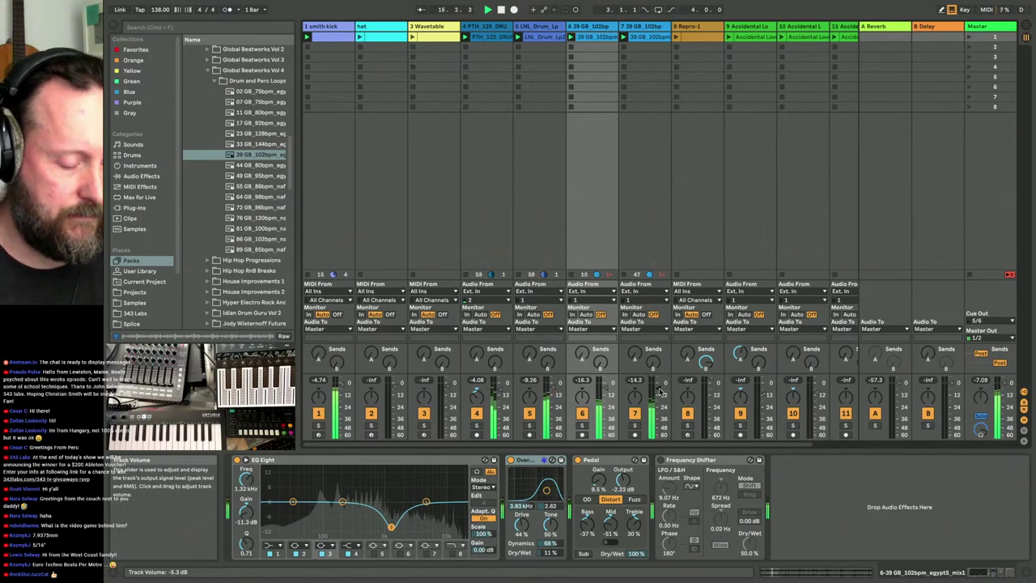
{"action": "left_click", "coordinate": [486, 162]}
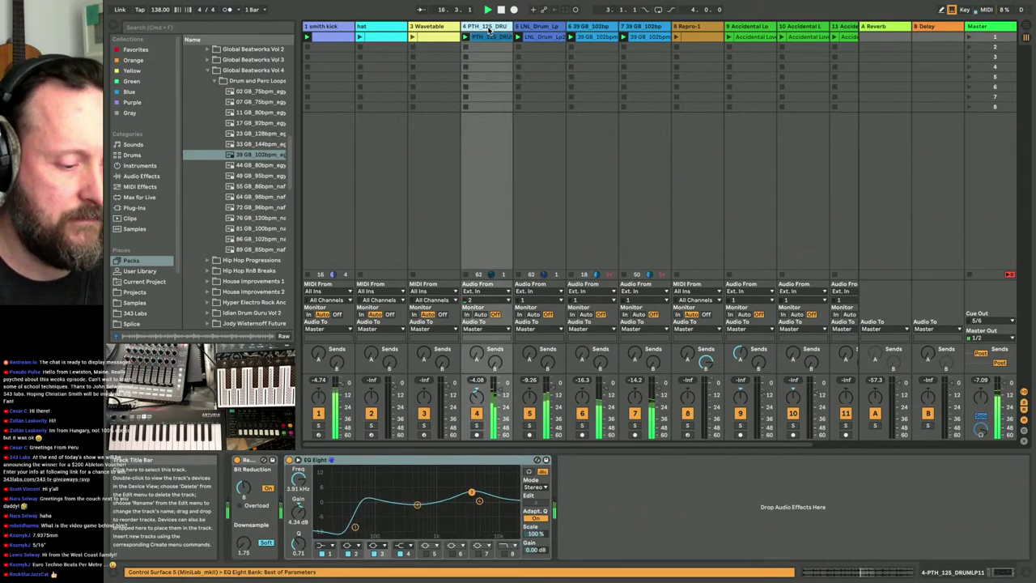
{"action": "left_click_drag", "start_coordinate": [471, 492], "coordinate": [489, 490]}
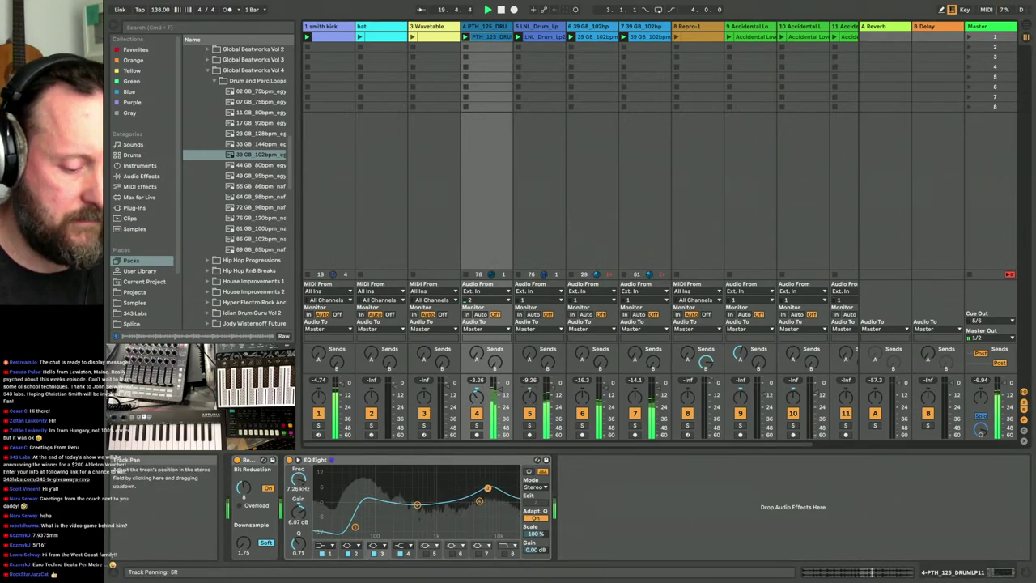
- On track 5, set Auto Filter to 16.1 kHz with 40% resonance and lower EQ Three's GainLow to -9.55 dB
{"action": "left_click", "coordinate": [542, 154]}
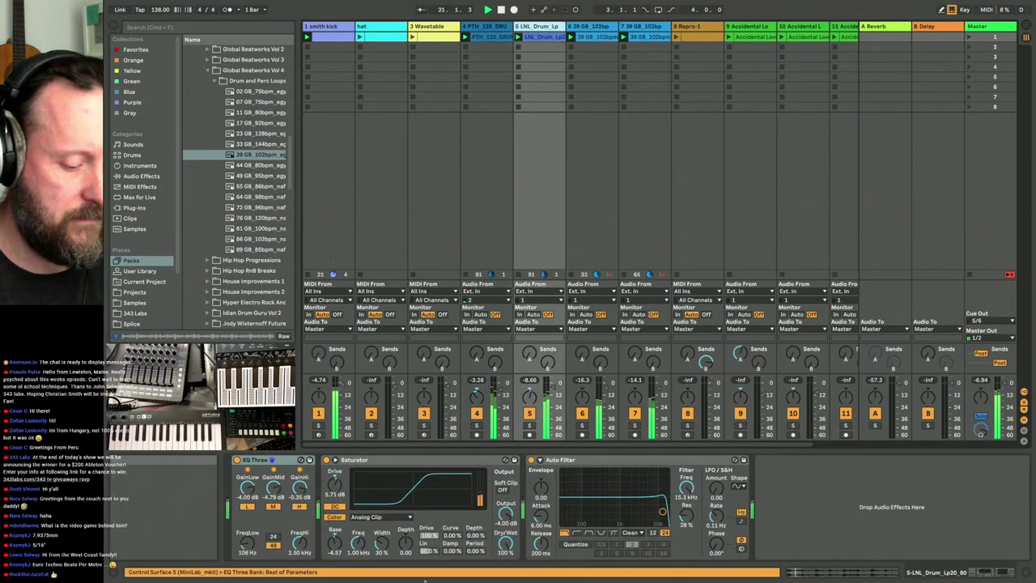
{"action": "left_click_drag", "start_coordinate": [640, 495], "coordinate": [641, 486]}
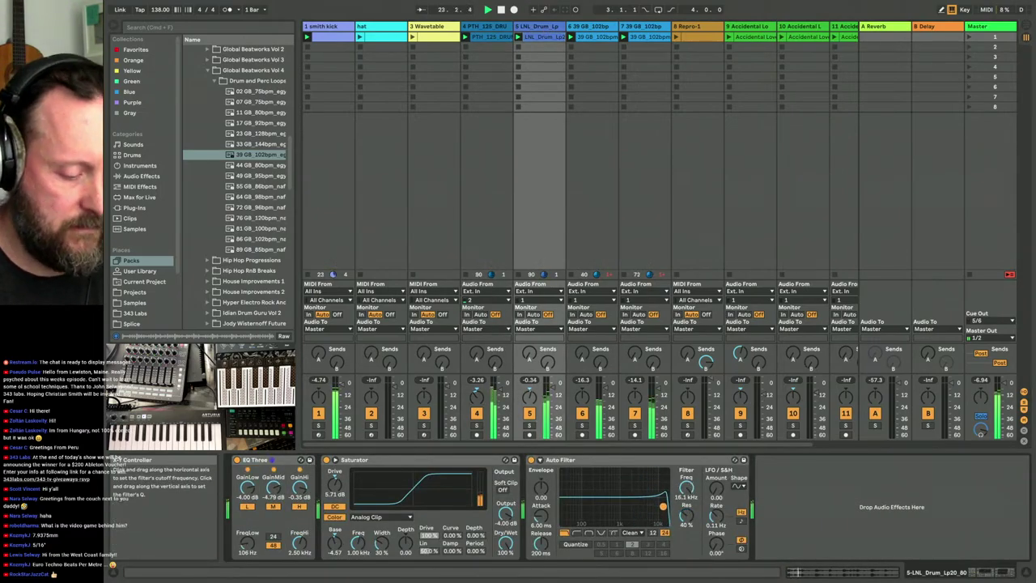
{"action": "left_click_drag", "start_coordinate": [250, 488], "coordinate": [251, 489]}
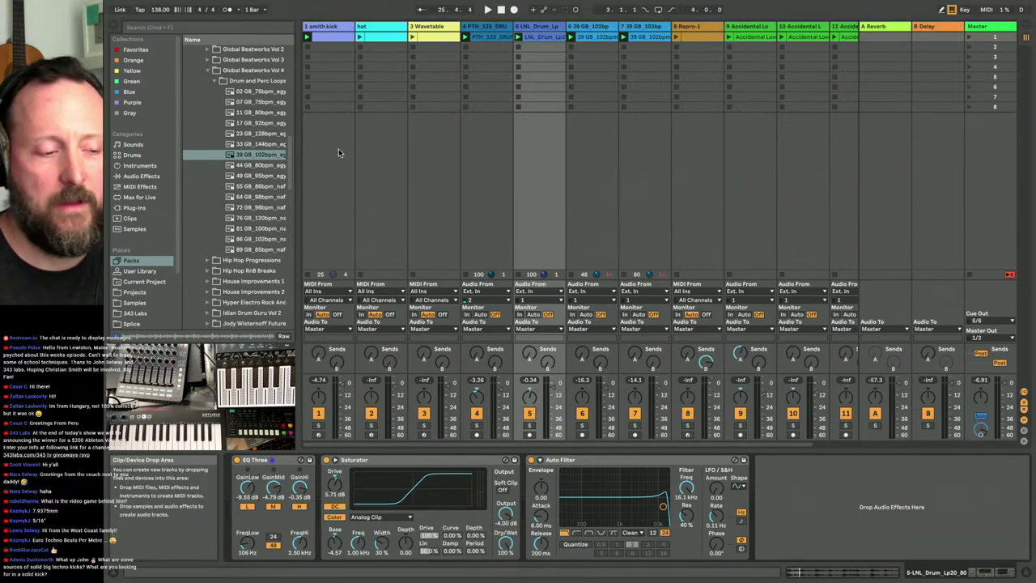
- Show the smith kick track's device chain and play the kick soloed
{"action": "left_click", "coordinate": [331, 38]}
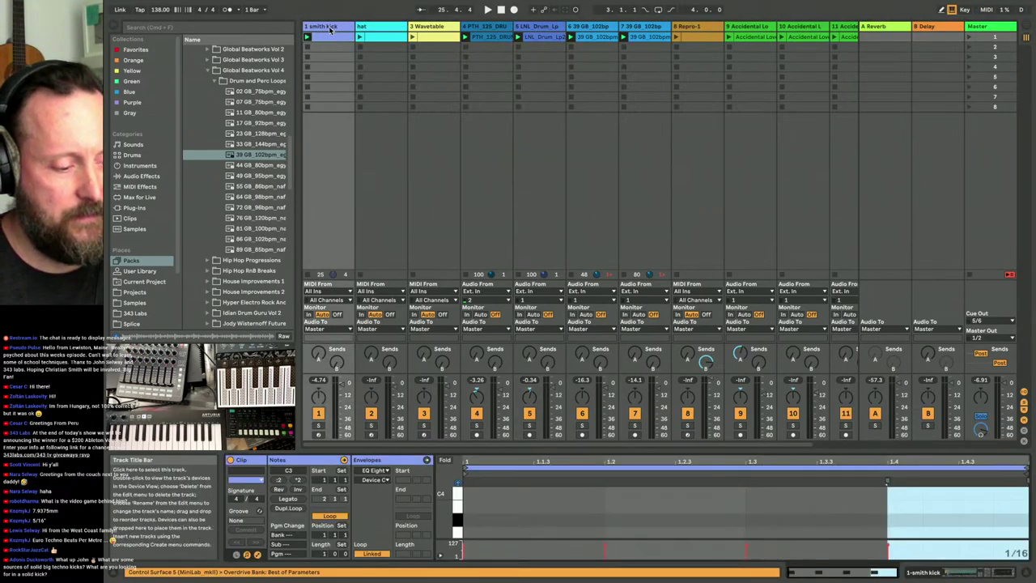
{"action": "left_click", "coordinate": [332, 27]}
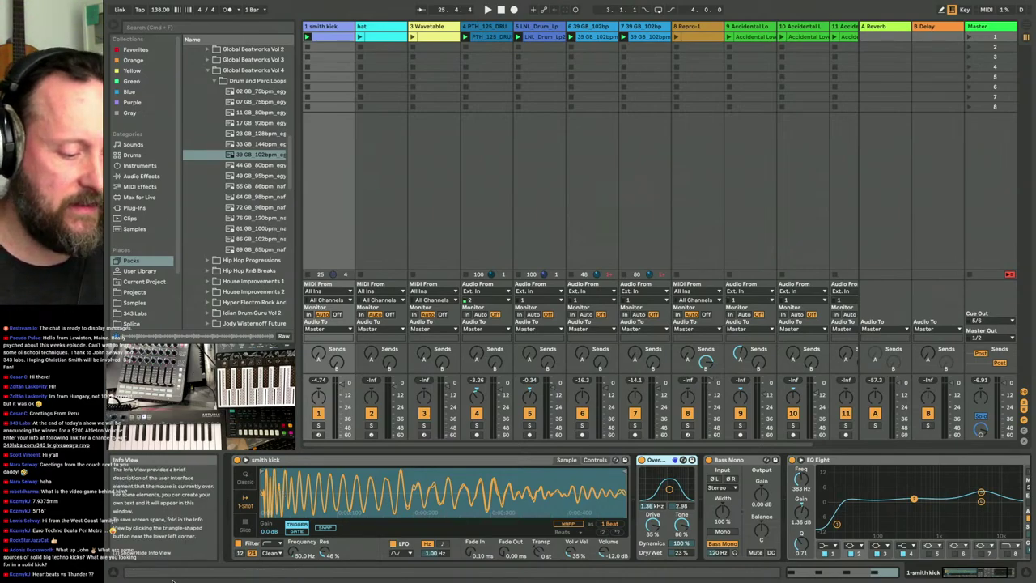
{"action": "left_click", "coordinate": [318, 425]}
{"action": "key", "text": "space"}
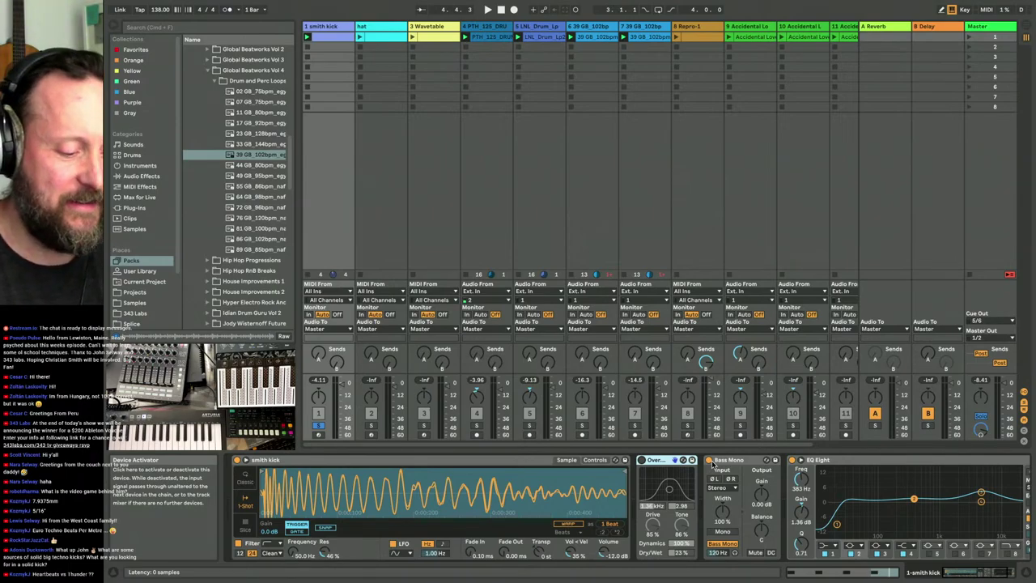
{"action": "key", "text": "space"}
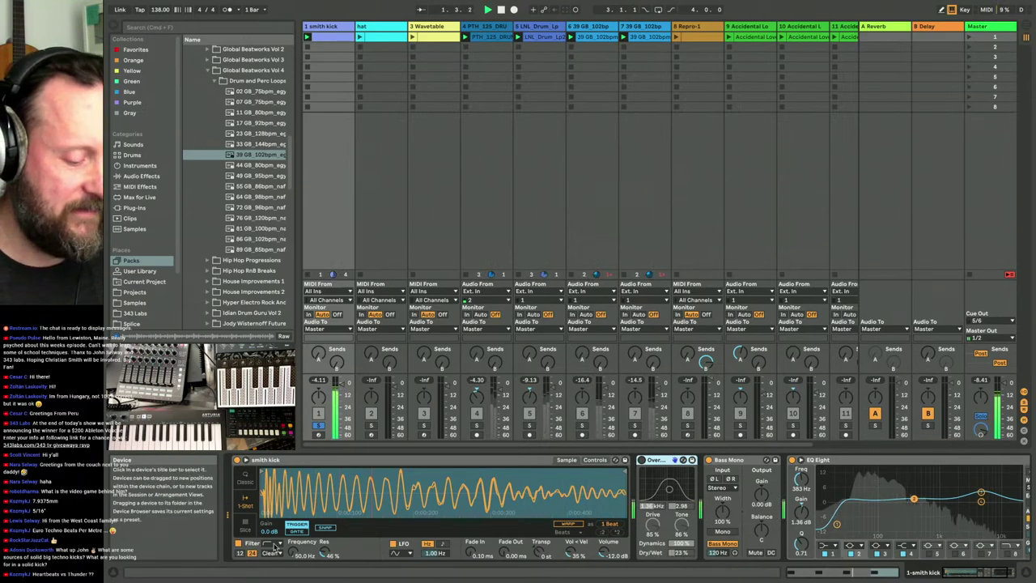
- Show the smith kick sampler's controls and compare the kick with its filter bypassed and active, leaving the filter on
{"action": "left_click", "coordinate": [238, 545]}
{"action": "left_click", "coordinate": [239, 547]}
{"action": "left_click", "coordinate": [596, 460]}
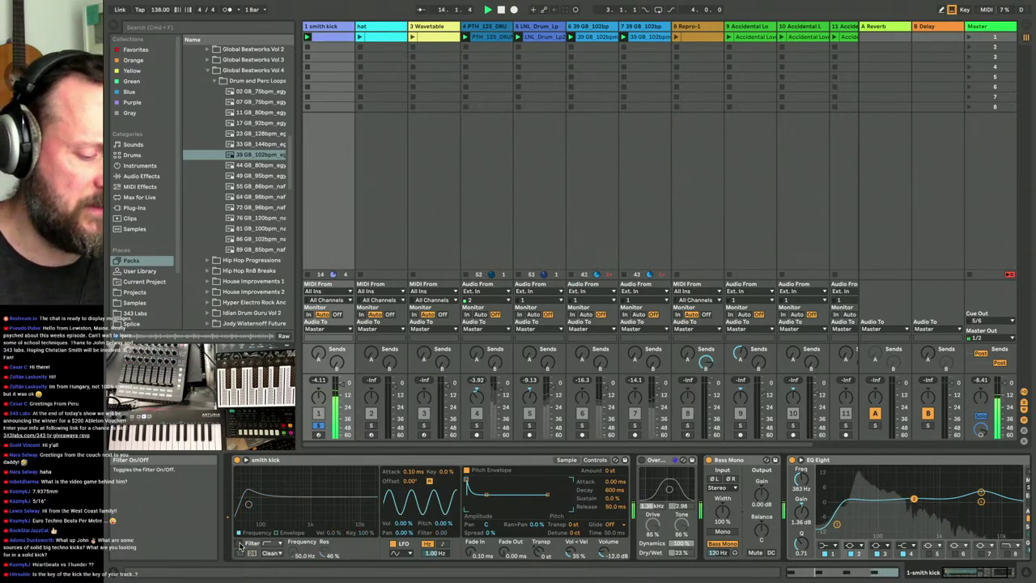
{"action": "left_click", "coordinate": [239, 545]}
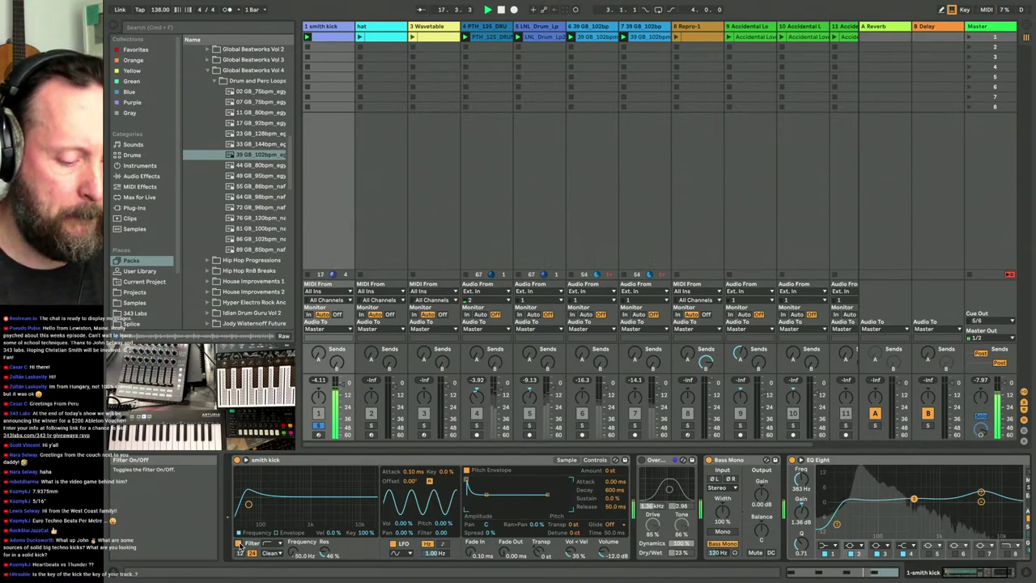
- Sweep the kick's EQ Eight high-cut band down to about 75.8 Hz and back to 18.0 kHz, and clear the solo
{"action": "left_click_drag", "start_coordinate": [1016, 511], "coordinate": [1002, 511]}
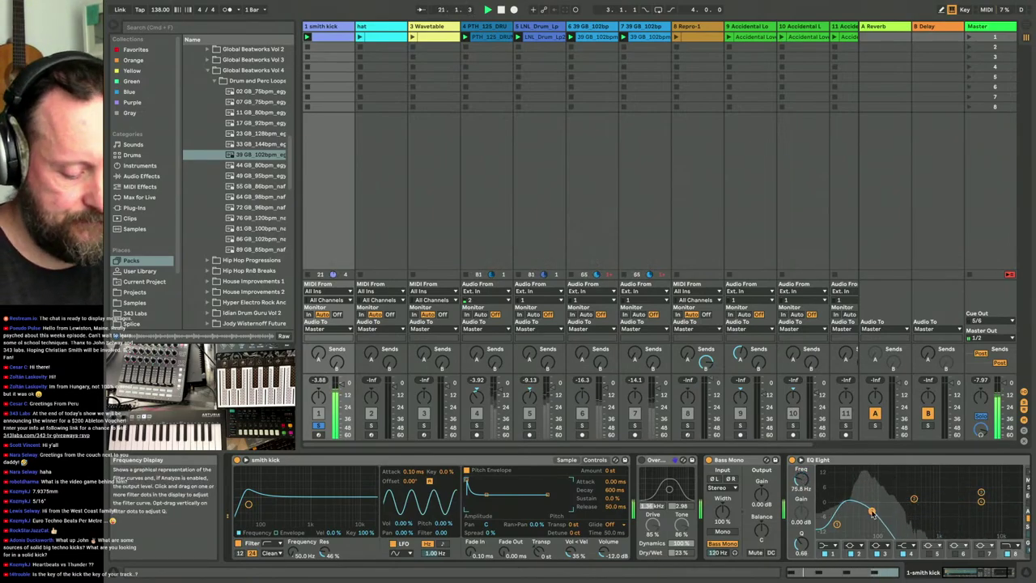
{"action": "left_click", "coordinate": [319, 426]}
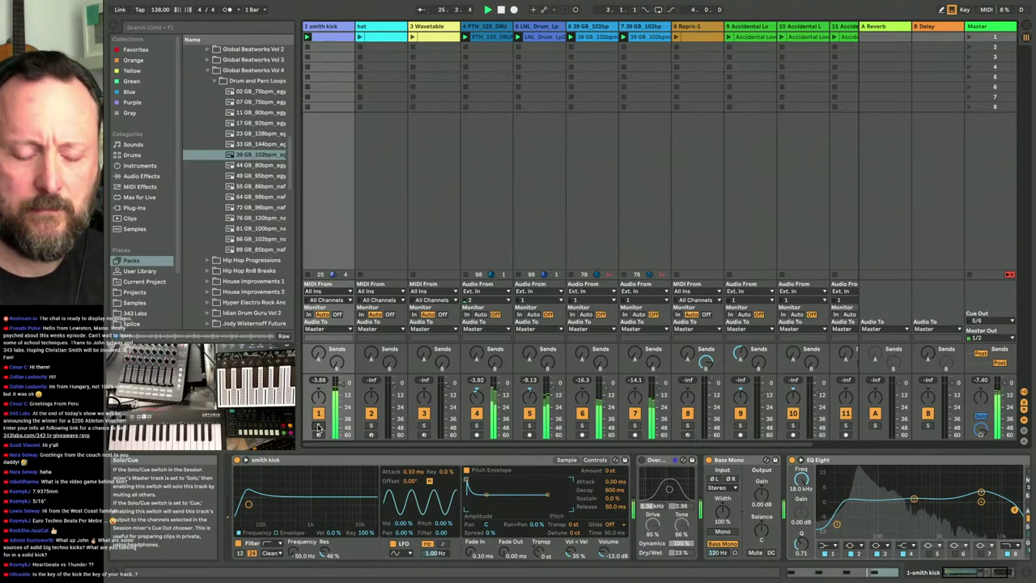
- With track 7 soloed, try a full Reverb send, replace it with a 0.0 dB Delay send, and clear the solo
{"action": "left_click", "coordinate": [636, 427]}
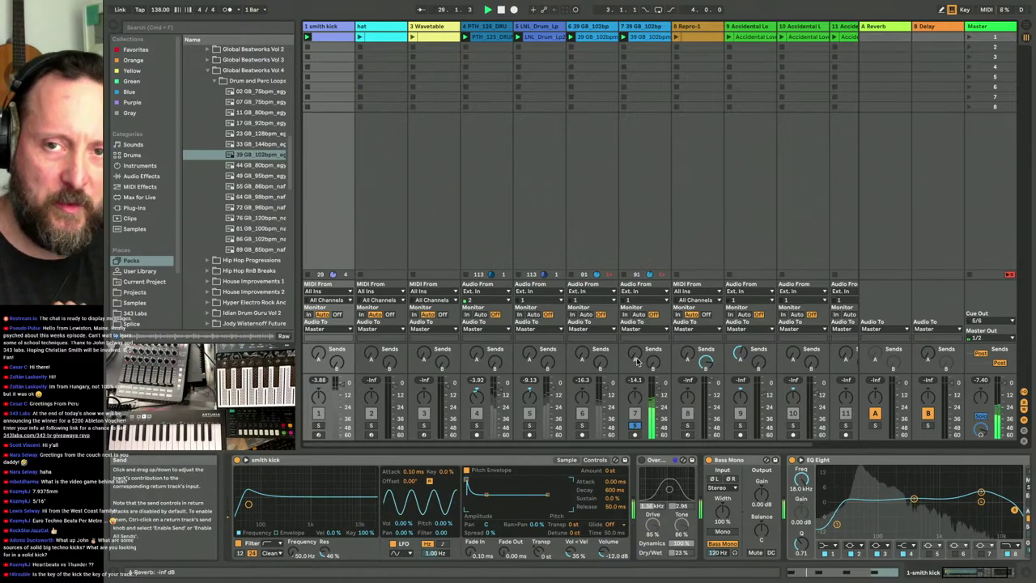
{"action": "left_click_drag", "start_coordinate": [637, 362], "coordinate": [637, 322]}
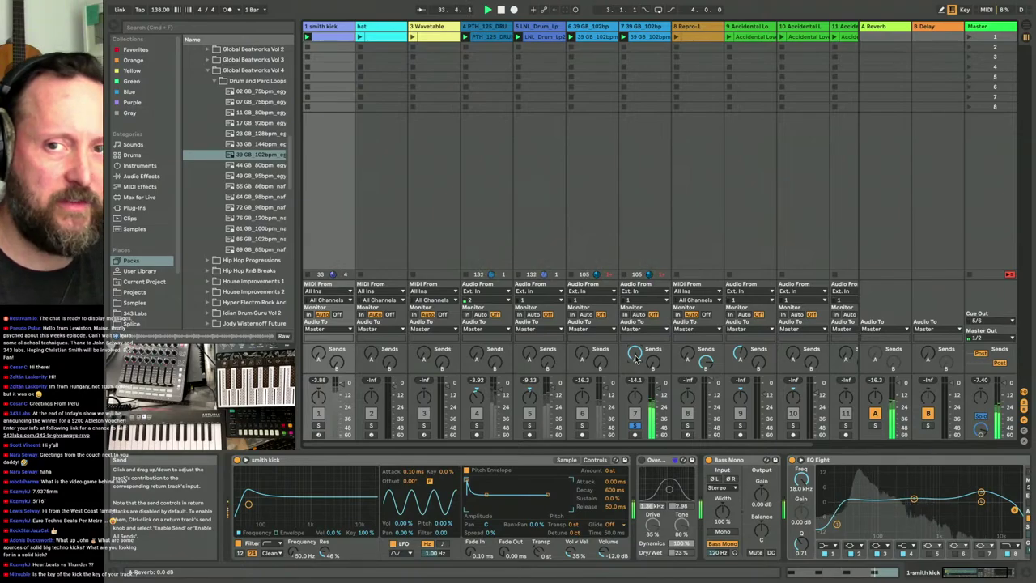
{"action": "mouse_move", "coordinate": [636, 359]}
{"action": "left_mouse_down"}
{"action": "mouse_move", "coordinate": [636, 381]}
{"action": "mouse_move", "coordinate": [653, 353]}
{"action": "left_mouse_up"}
{"action": "left_click_drag", "start_coordinate": [653, 363], "coordinate": [653, 357]}
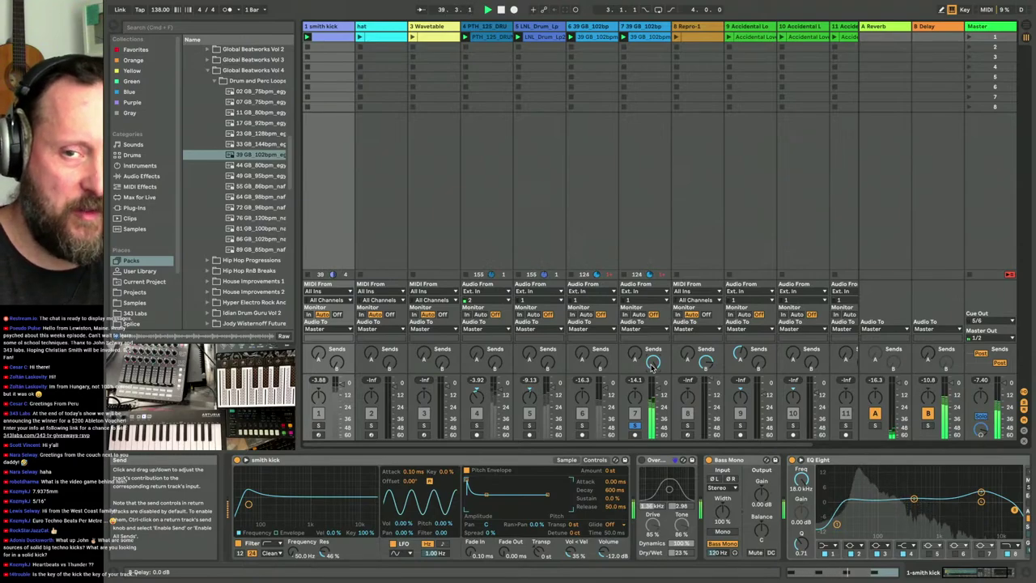
{"action": "left_click", "coordinate": [635, 426]}
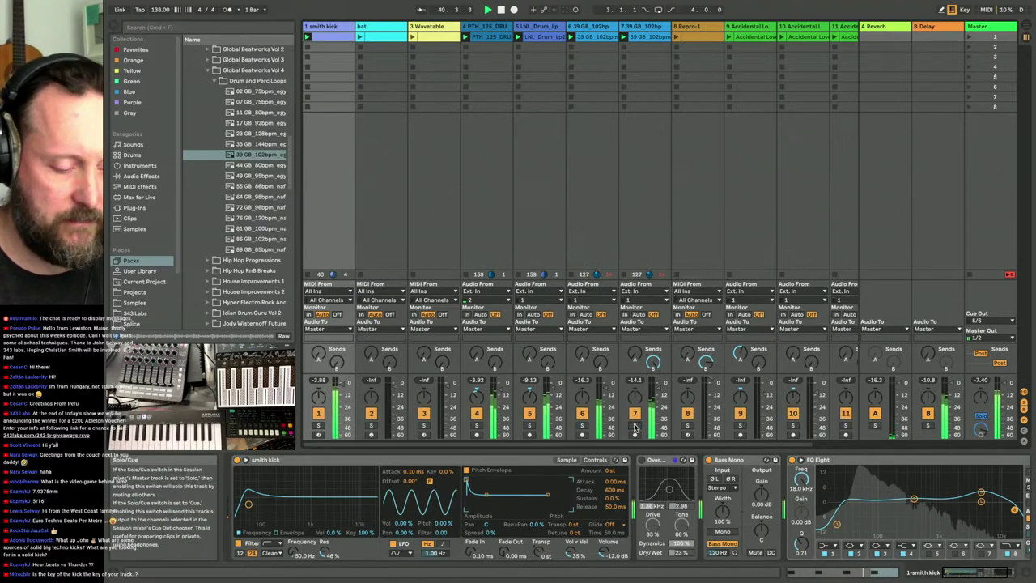
- On track 7, set the Overdrive filter to 5.04 kHz with 1.56 bandwidth, and Pedal's Treble to 73% and Mid to -48%
{"action": "left_click", "coordinate": [646, 97]}
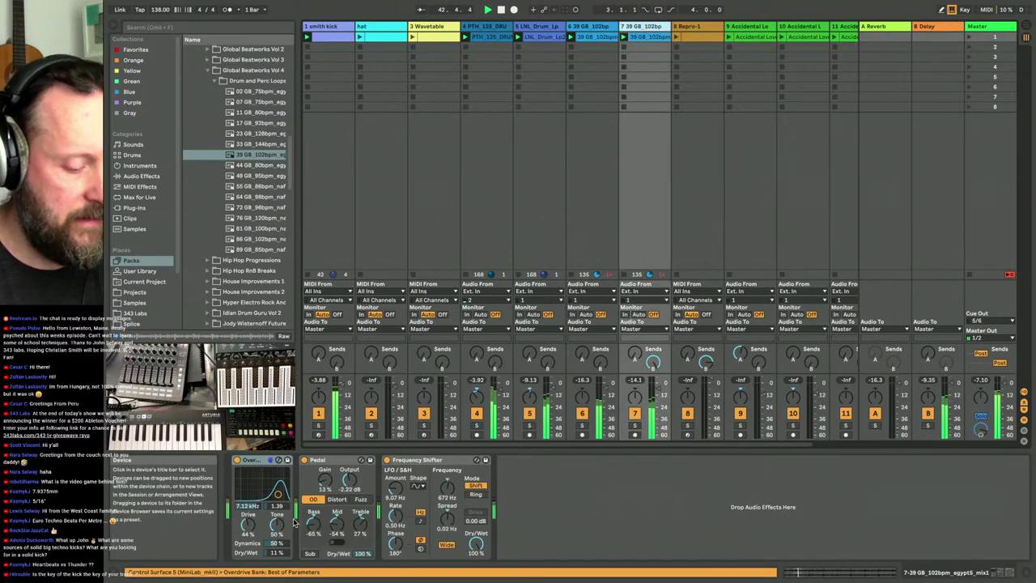
{"action": "mouse_move", "coordinate": [275, 493]}
{"action": "left_mouse_down"}
{"action": "mouse_move", "coordinate": [261, 494]}
{"action": "mouse_move", "coordinate": [275, 492]}
{"action": "left_mouse_up"}
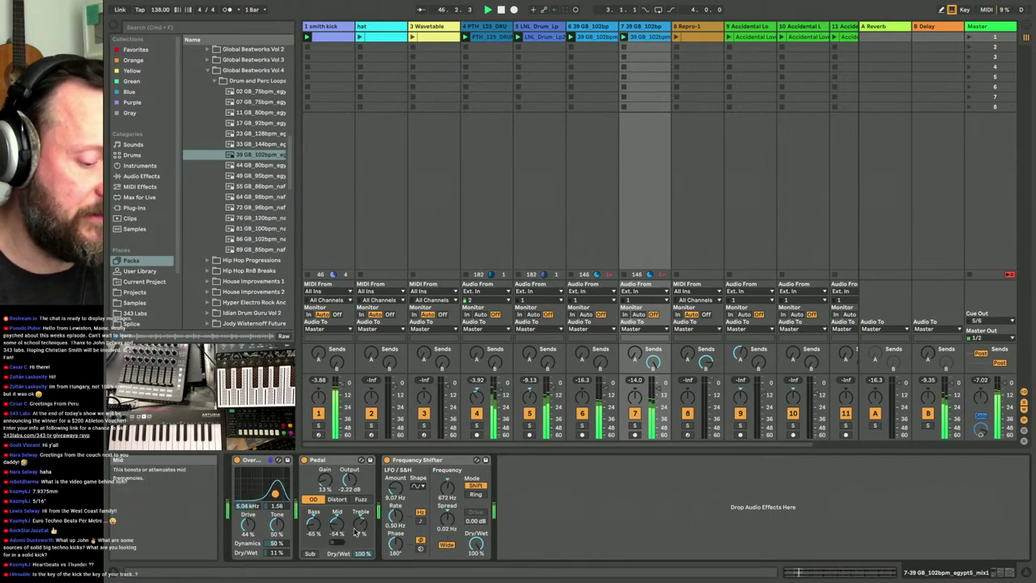
{"action": "left_click_drag", "start_coordinate": [361, 525], "coordinate": [337, 526]}
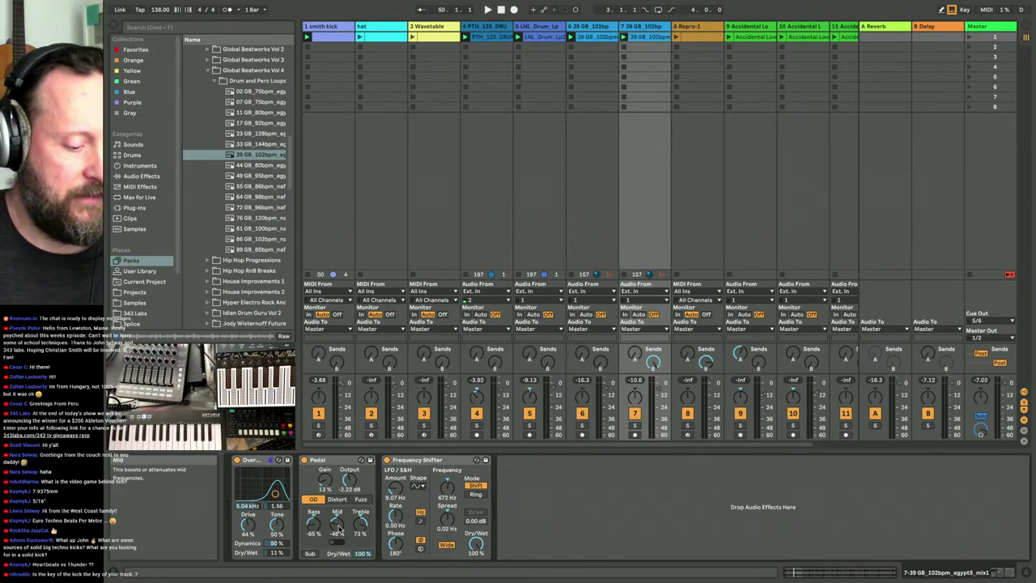
- Listen to tracks 7 and 6 soloed, clear their solos, and deactivate both tracks
{"action": "left_click", "coordinate": [636, 426]}
{"action": "key", "text": "space"}
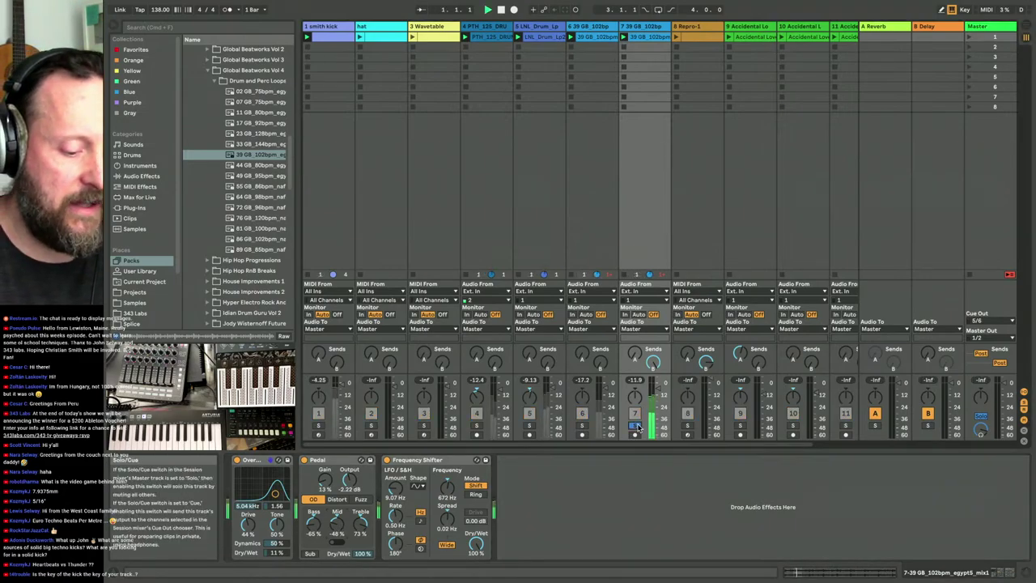
{"action": "key", "text": "space"}
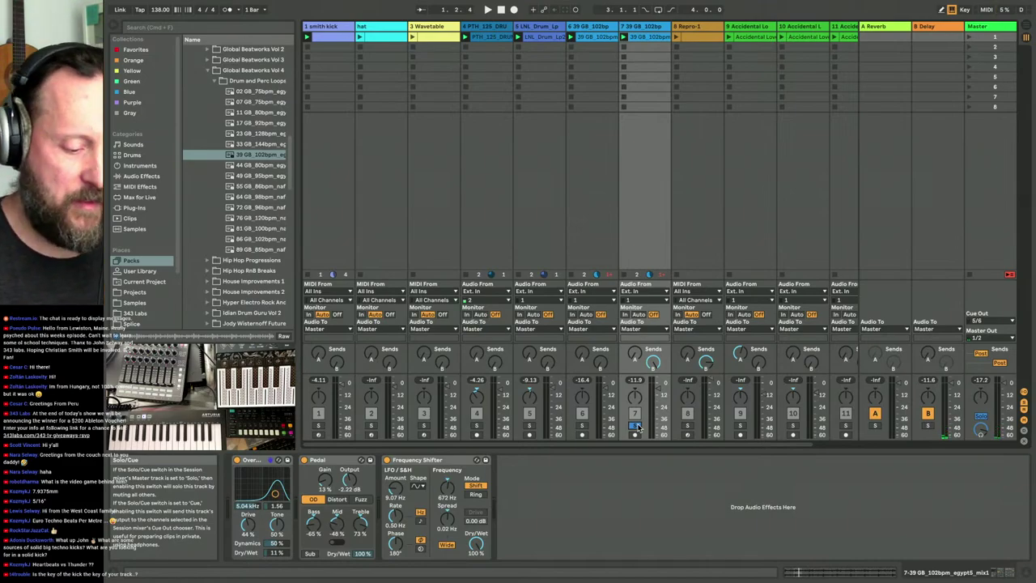
{"action": "left_click", "coordinate": [582, 425]}
{"action": "key", "text": "space"}
{"action": "left_click", "coordinate": [586, 426]}
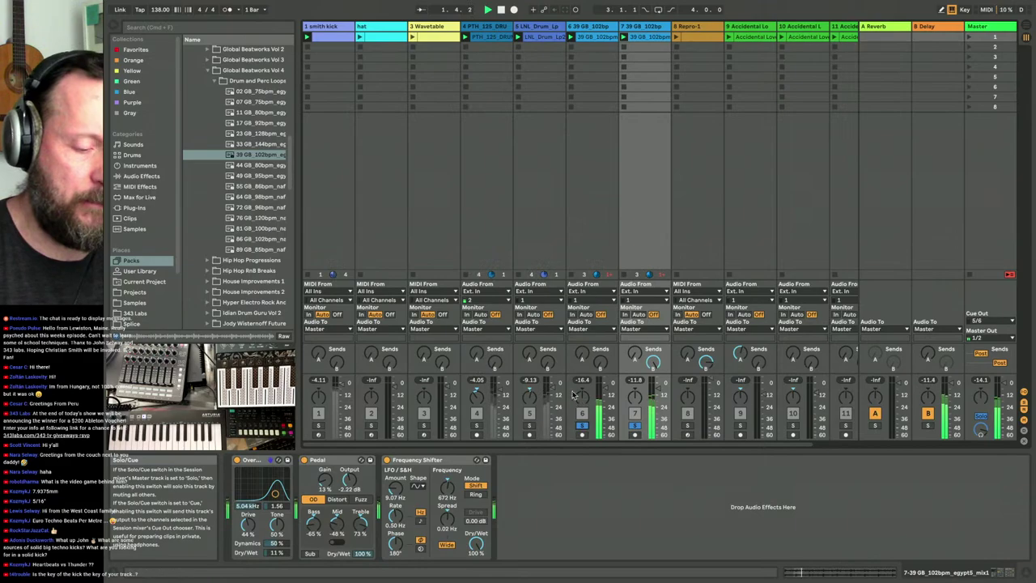
{"action": "left_click", "coordinate": [635, 426]}
{"action": "left_click", "coordinate": [635, 415]}
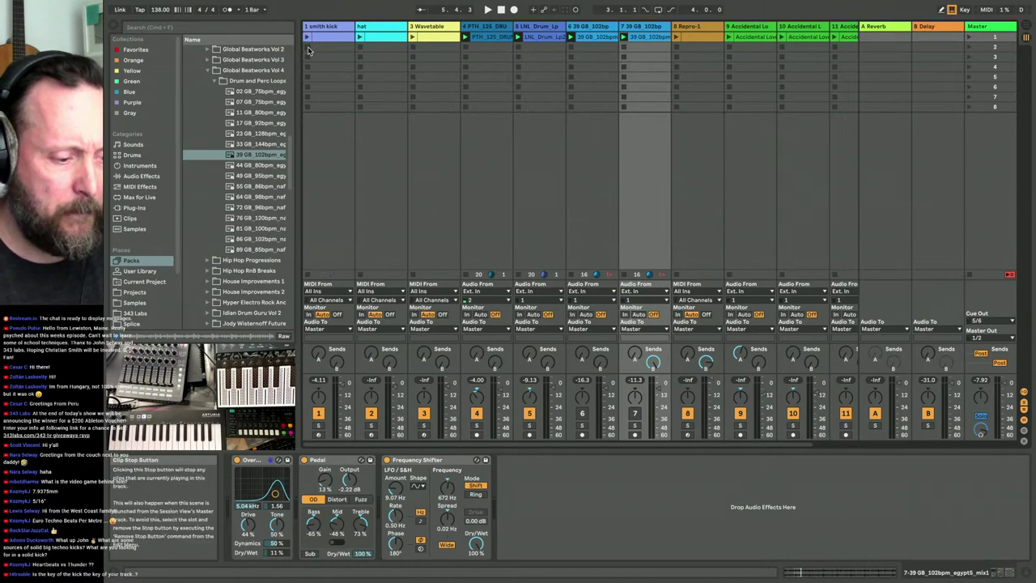
- Open the Wavetable clip in an enlarged note editor, examine its note pattern, and solo the Wavetable track
{"action": "left_click", "coordinate": [421, 39]}
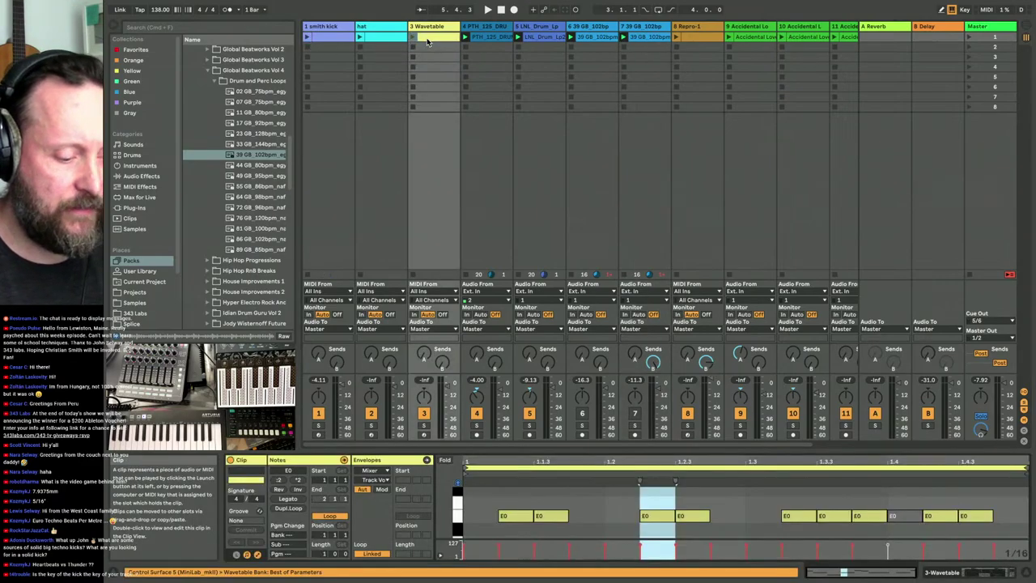
{"action": "key", "text": "ctrl+alt+e"}
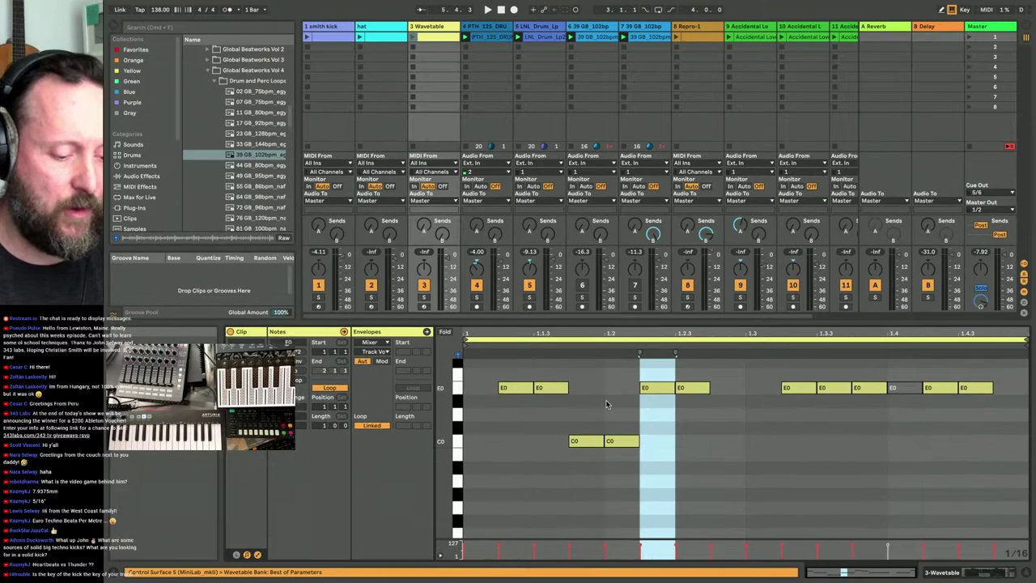
{"action": "scroll", "coordinate": [606, 415], "scroll_direction": "up", "scroll_amount": 2}
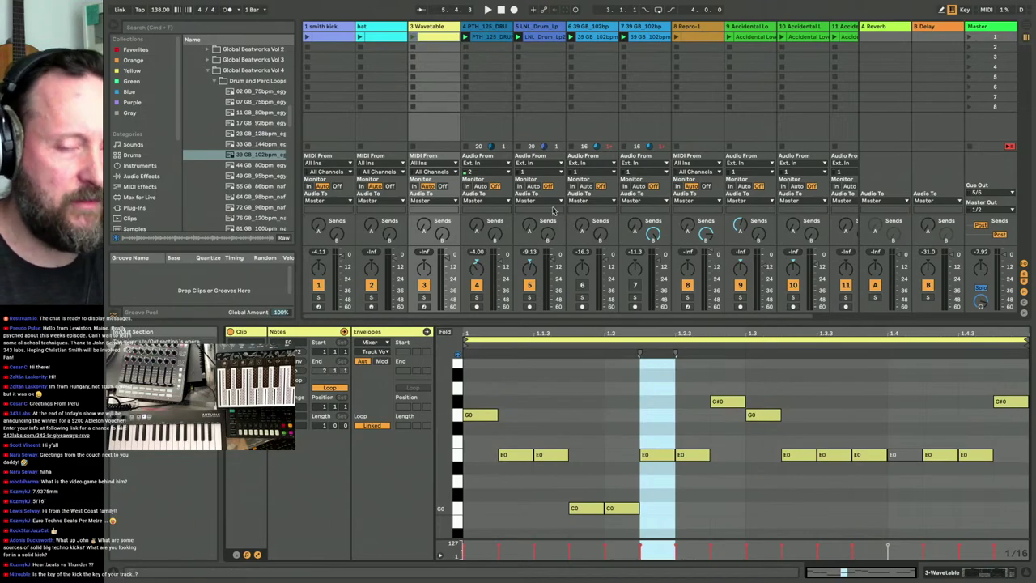
{"action": "scroll", "coordinate": [485, 403], "scroll_direction": "up", "scroll_amount": 2}
{"action": "scroll", "coordinate": [485, 401], "scroll_direction": "down", "scroll_amount": 1}
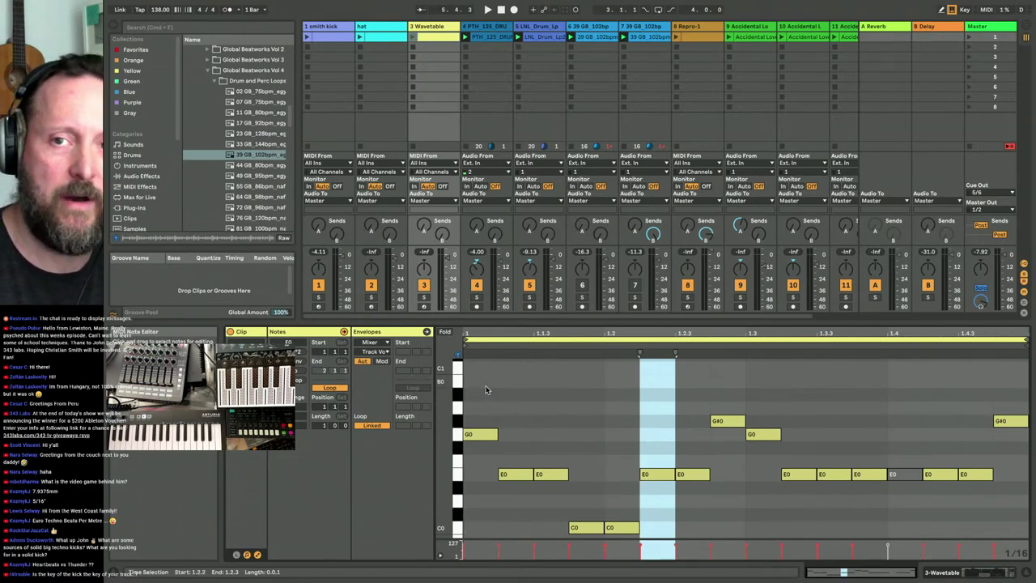
{"action": "left_click", "coordinate": [423, 299]}
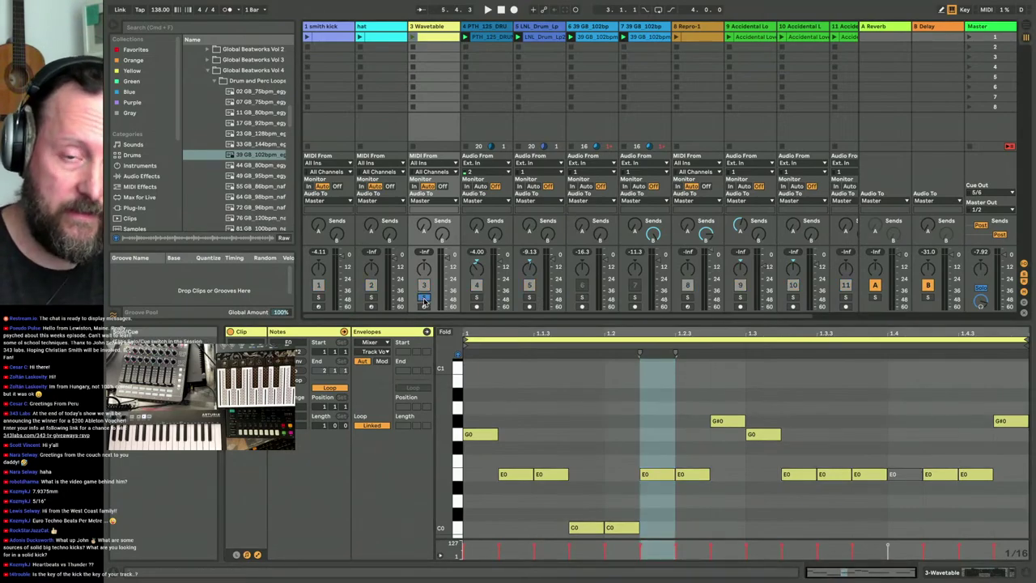
- Play the soloed Wavetable clip, open its device chain, and compare the sound with Overdrive off and on
{"action": "left_click", "coordinate": [413, 38]}
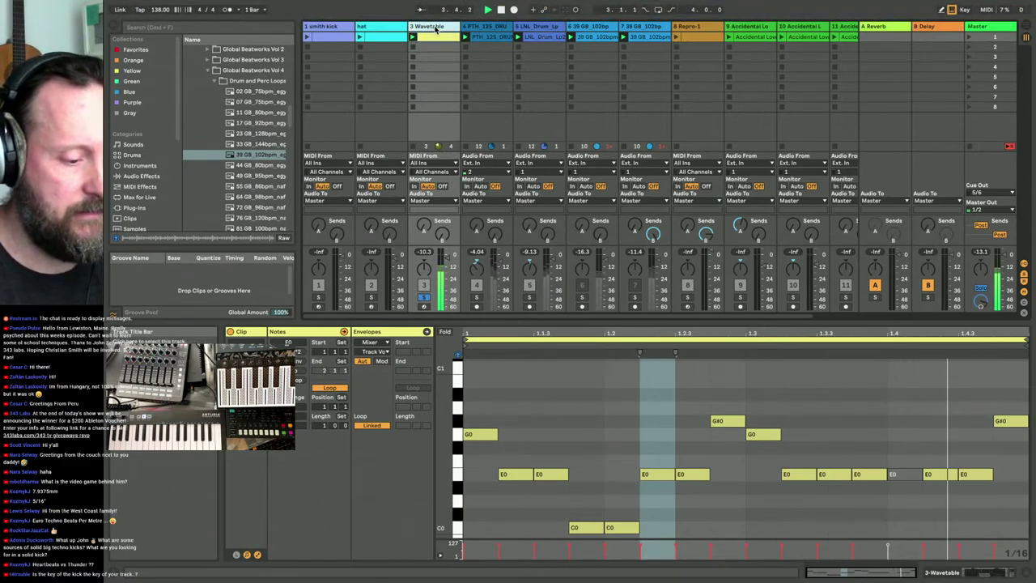
{"action": "left_click", "coordinate": [436, 29]}
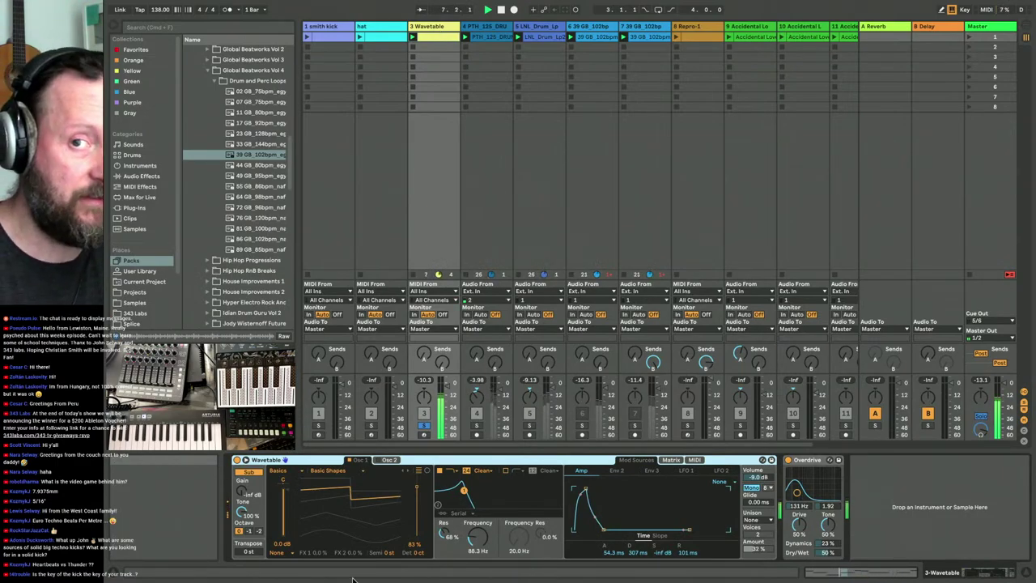
{"action": "mouse_move", "coordinate": [386, 580]}
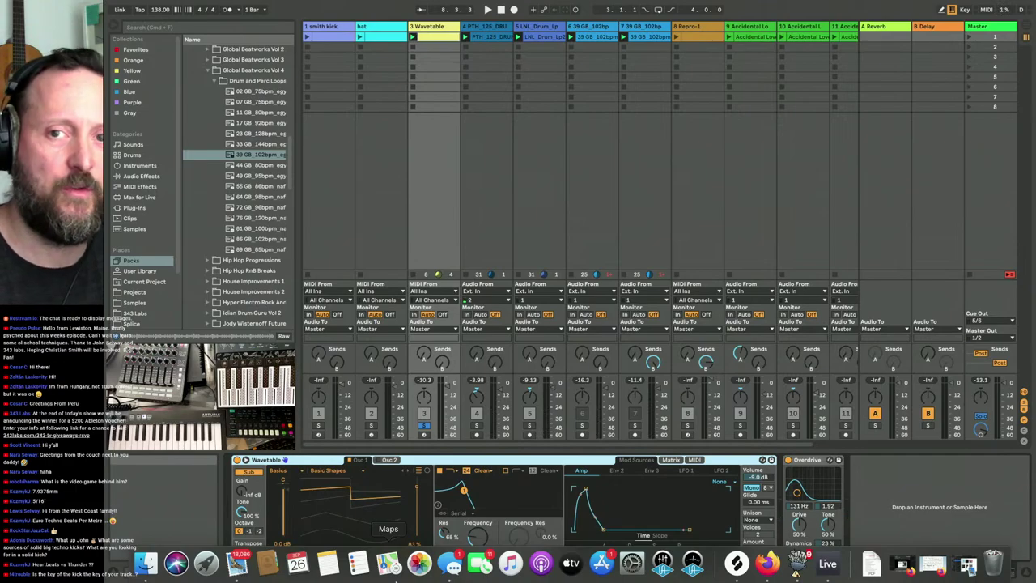
{"action": "key", "text": "space"}
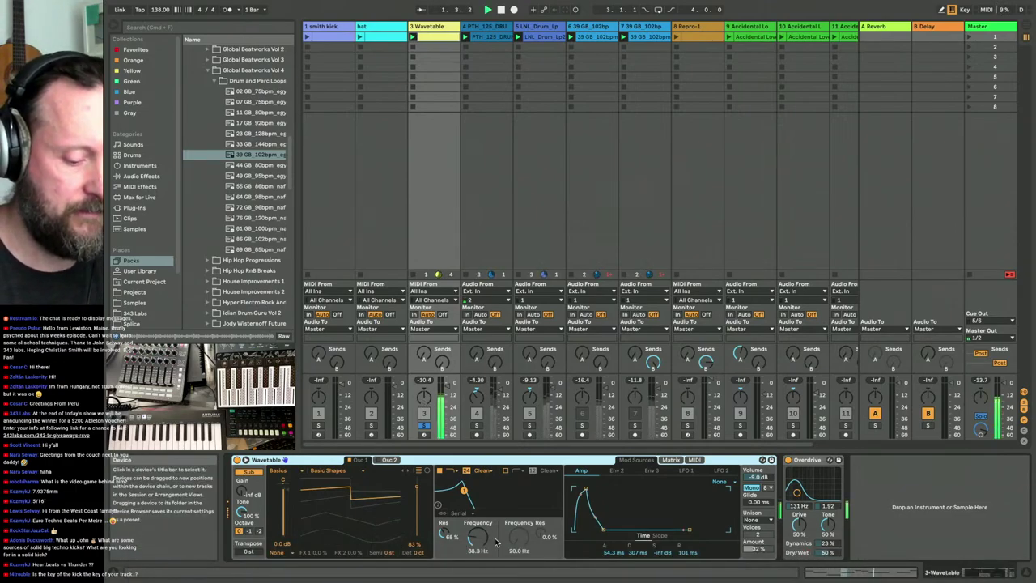
{"action": "left_click", "coordinate": [788, 461]}
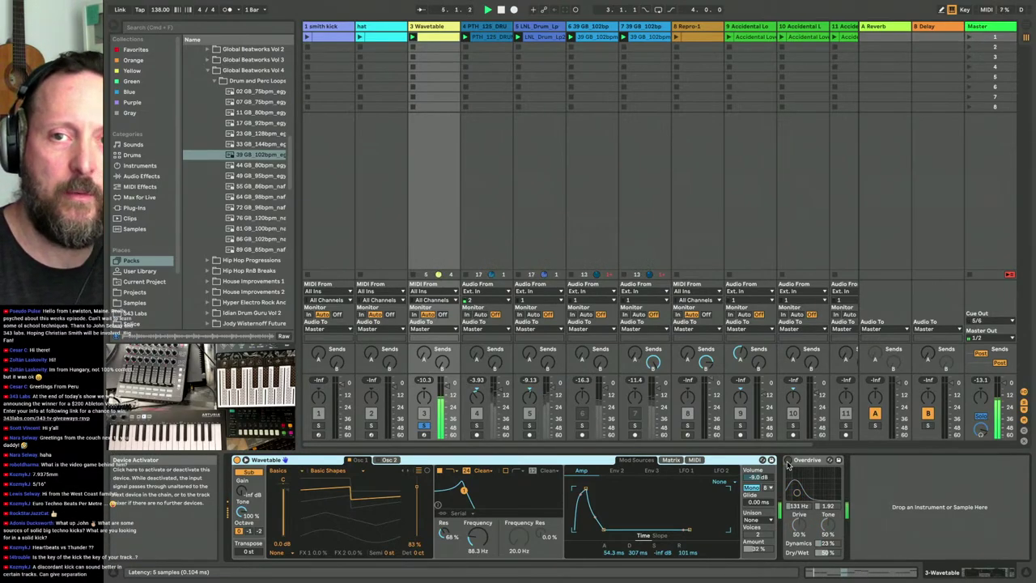
{"action": "left_click", "coordinate": [788, 461]}
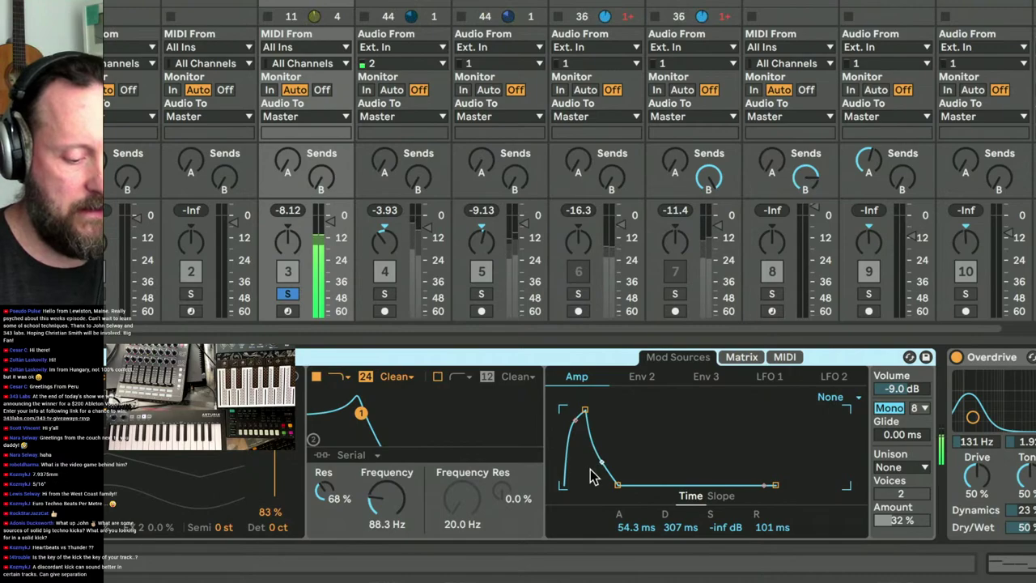
- Reshape the Wavetable amp envelope's attack and decay curves, with Attack at 44.7 ms and Decay at 259 ms
{"action": "left_click_drag", "start_coordinate": [576, 420], "coordinate": [601, 468]}
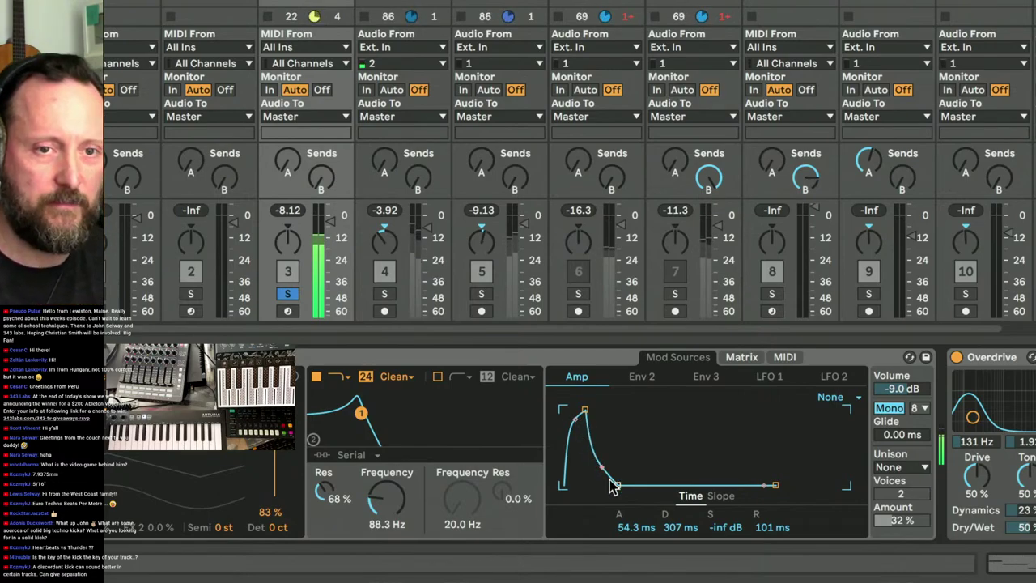
{"action": "left_click_drag", "start_coordinate": [620, 486], "coordinate": [636, 485]}
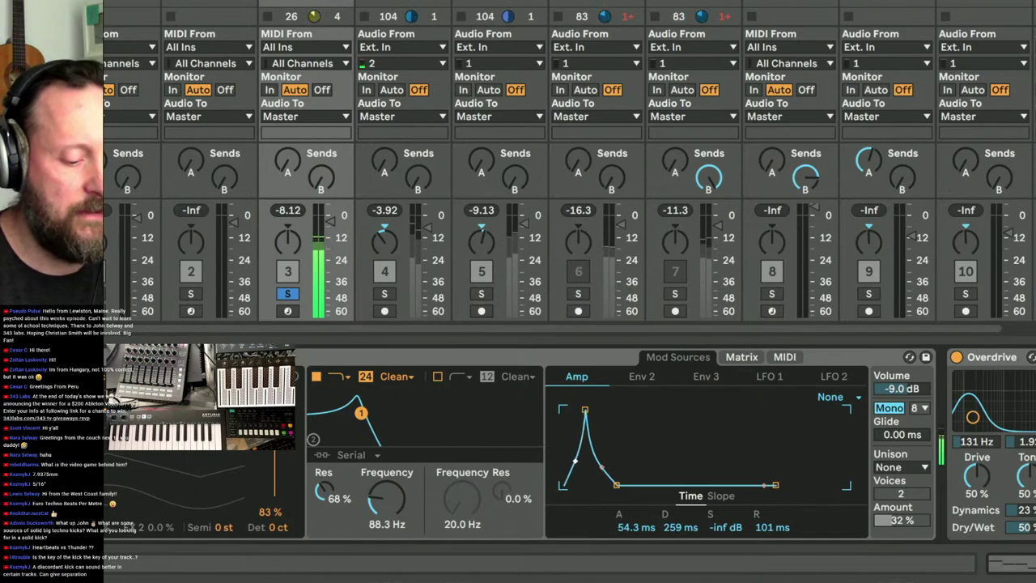
{"action": "mouse_move", "coordinate": [586, 415]}
{"action": "left_mouse_down"}
{"action": "mouse_move", "coordinate": [570, 411]}
{"action": "mouse_move", "coordinate": [591, 410]}
{"action": "left_mouse_up"}
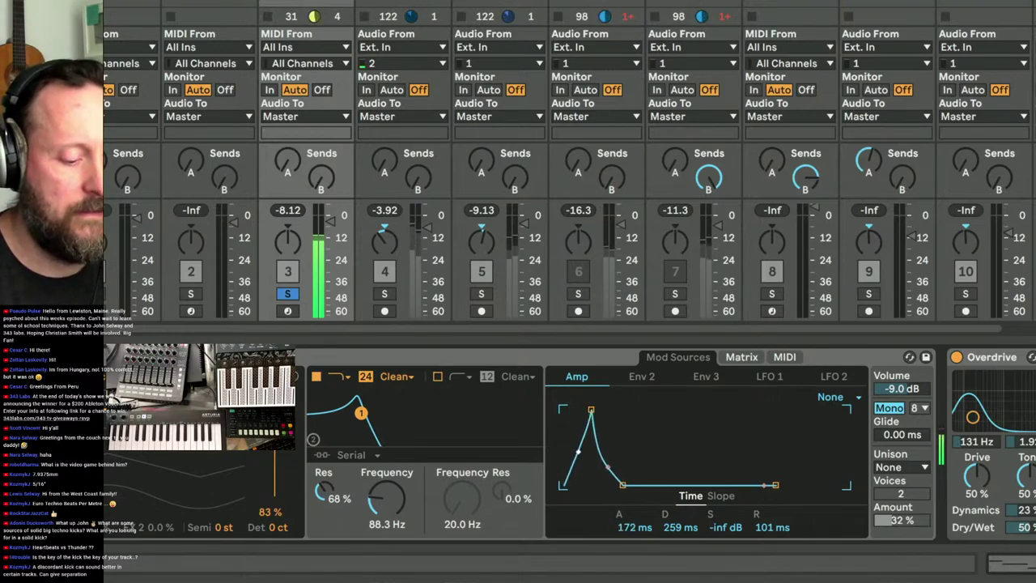
{"action": "left_click_drag", "start_coordinate": [591, 411], "coordinate": [583, 411]}
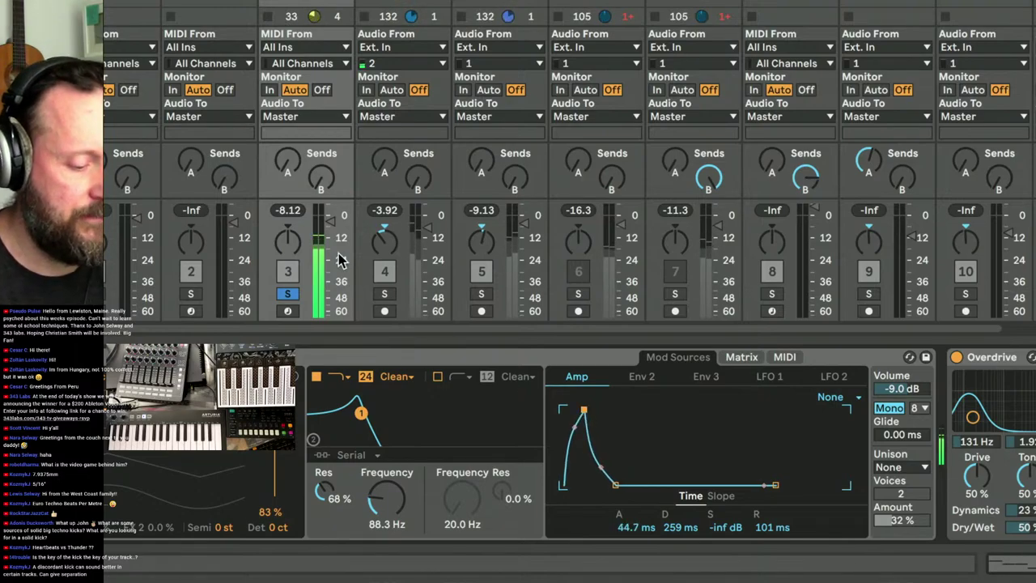
{"action": "scroll", "coordinate": [284, 278], "scroll_direction": "right", "scroll_amount": 3}
{"action": "scroll", "coordinate": [284, 278], "scroll_direction": "left", "scroll_amount": 3}
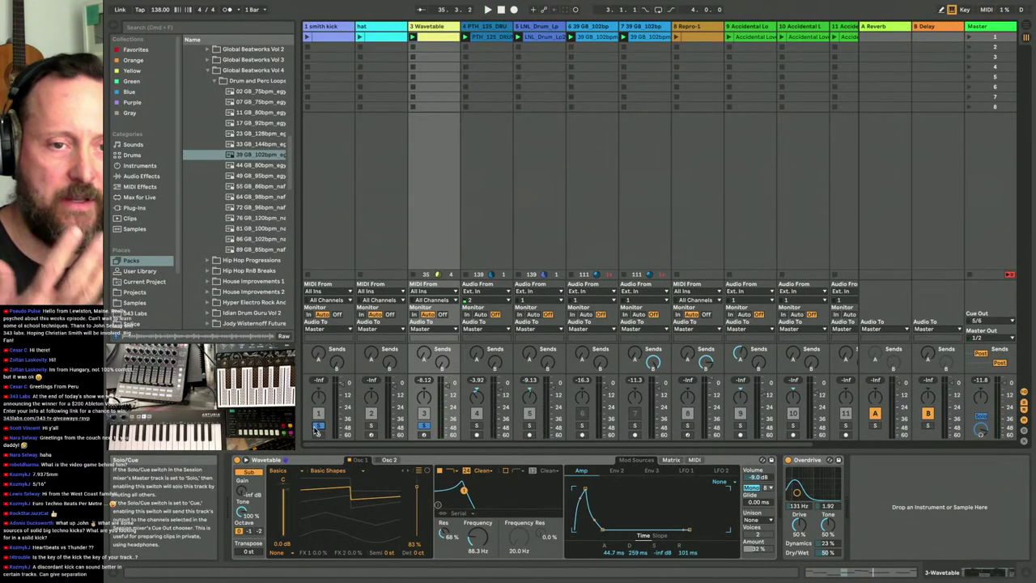
- Play the soloed kick and Wavetable together, and transpose all notes in the Wavetable clip up four semitones
{"action": "key", "text": "space"}
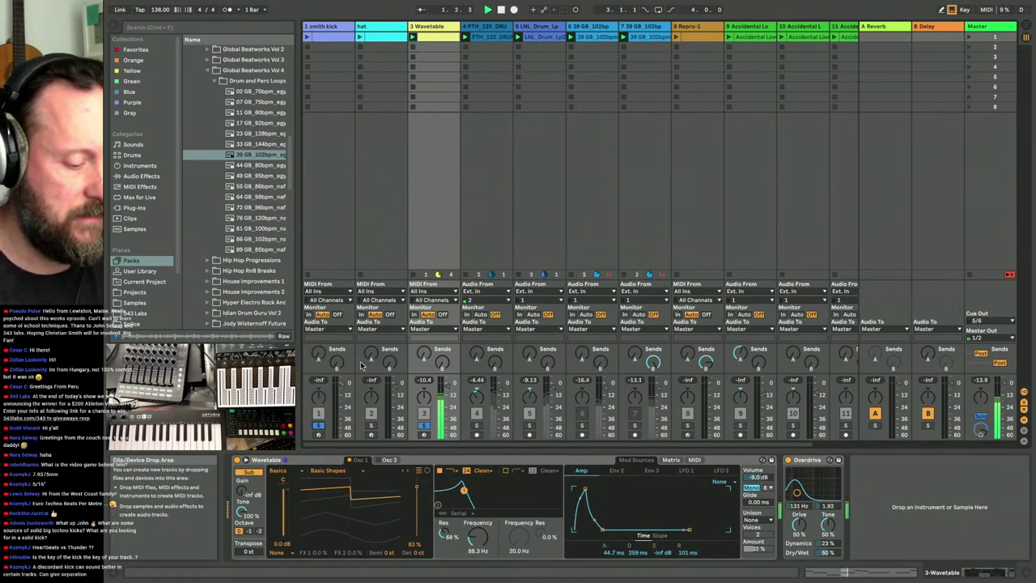
{"action": "double_click", "coordinate": [434, 38]}
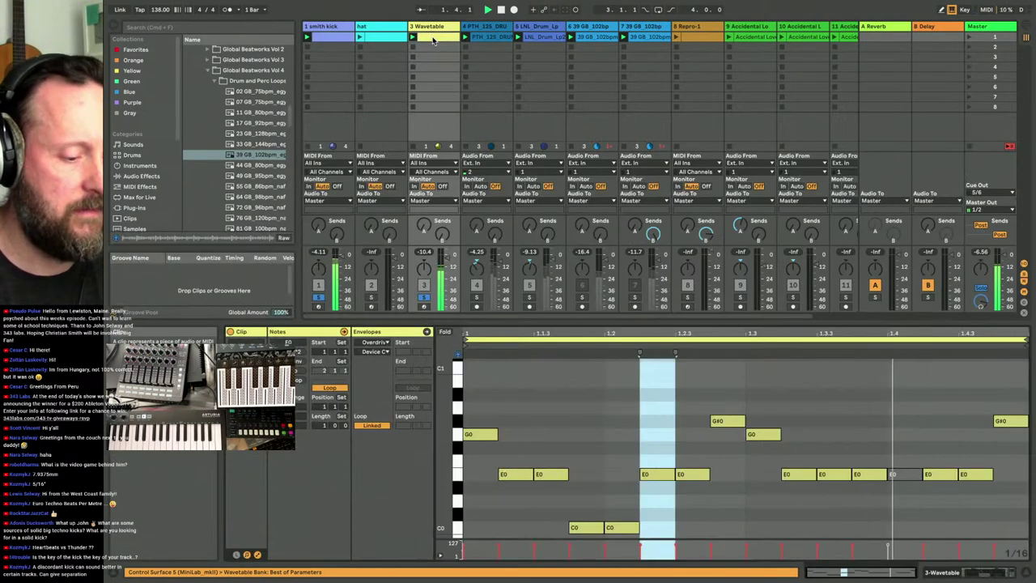
{"action": "left_click", "coordinate": [547, 421]}
{"action": "key", "text": "super+a"}
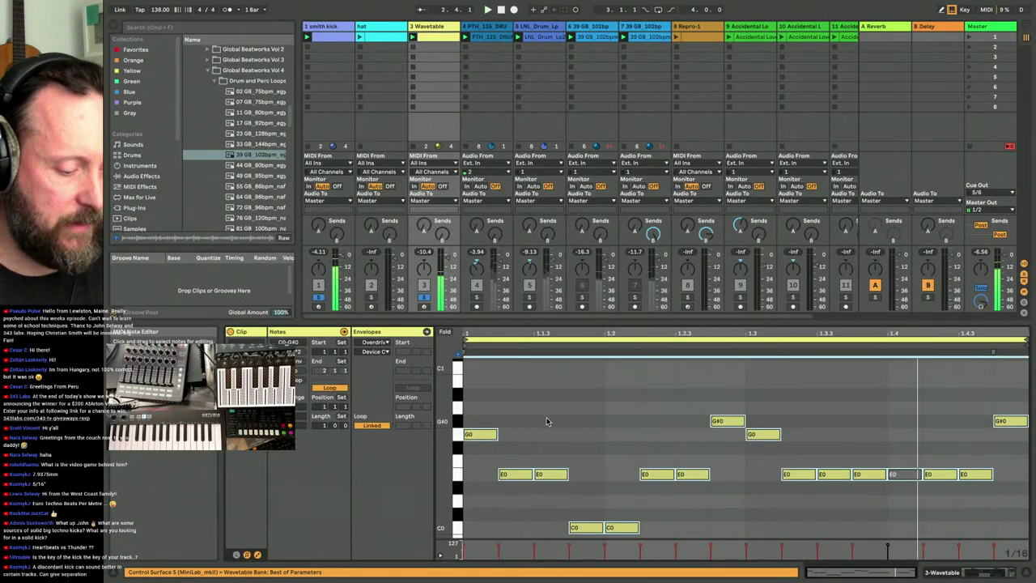
{"action": "key", "text": "Up"}
{"action": "key", "text": "Up"}
{"action": "key", "text": "Up"}
{"action": "key", "text": "Up"}
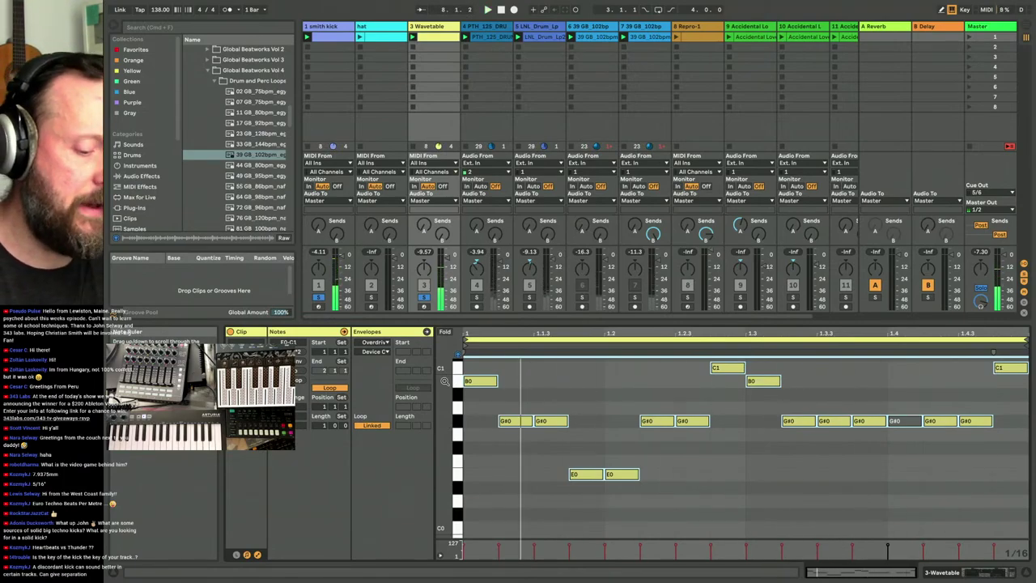
- Create an empty one-bar MIDI clip in the Wavetable track's second slot and enable Draw Mode around F#0
{"action": "double_click", "coordinate": [429, 48]}
{"action": "scroll", "coordinate": [493, 501], "scroll_direction": "down", "scroll_amount": 1}
{"action": "key", "text": "b"}
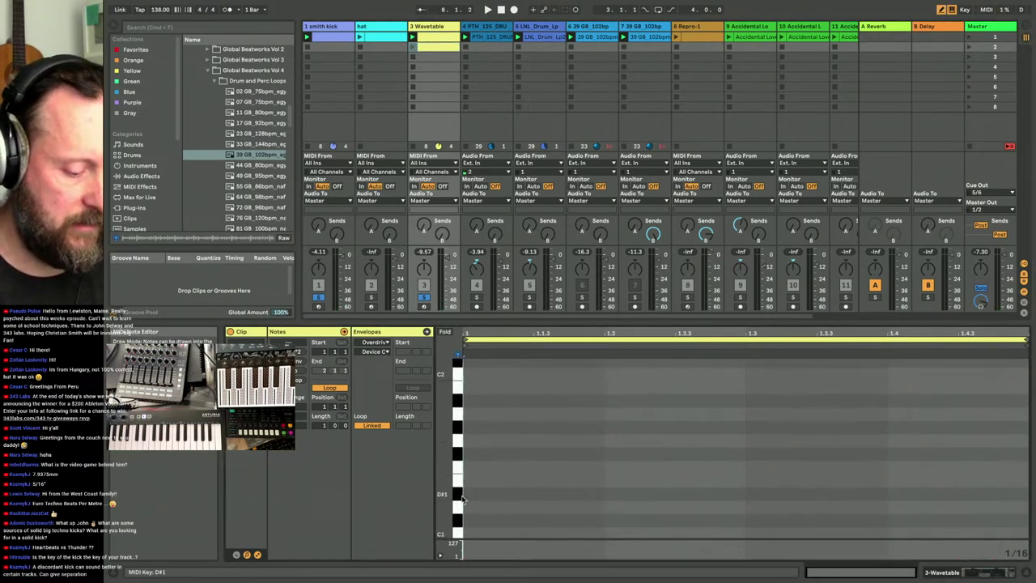
{"action": "scroll", "coordinate": [463, 495], "scroll_direction": "down", "scroll_amount": 7}
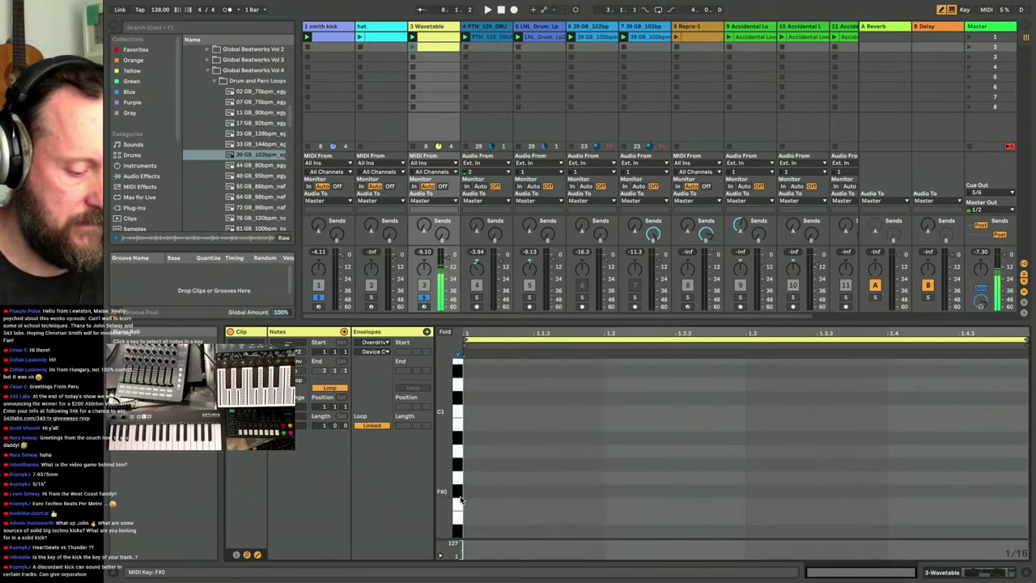
- Draw F#0 sixteenth notes at 1.1.2, 1.1.3, 1.2, 1.2.3, 1.2.4, 1.3.3, 1.3.4, 1.4.2, 1.4.3 and 1.4.4
{"action": "left_click", "coordinate": [513, 491]}
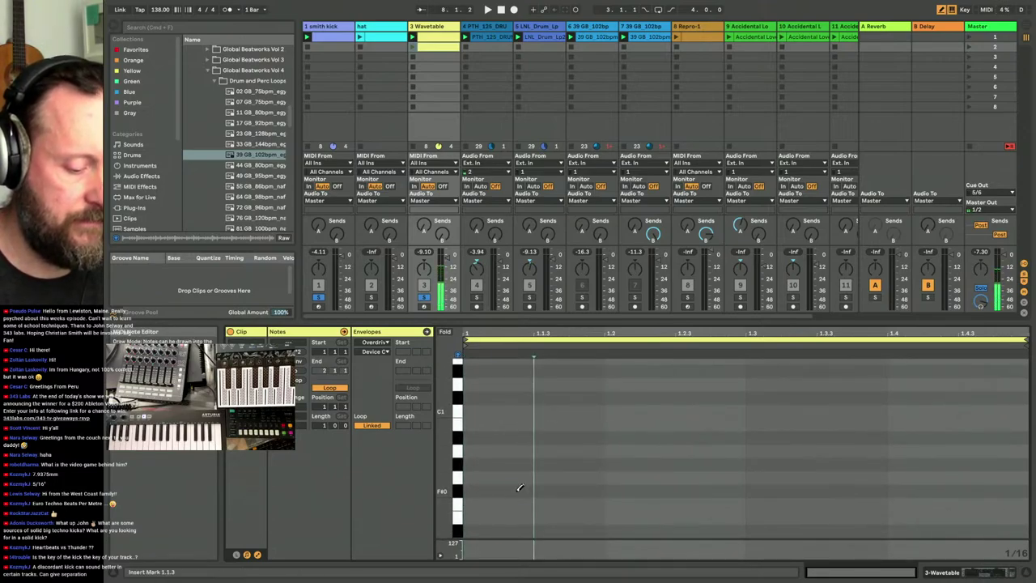
{"action": "left_click", "coordinate": [541, 491]}
{"action": "left_click", "coordinate": [622, 491]}
{"action": "left_click", "coordinate": [728, 490]}
{"action": "left_click", "coordinate": [693, 491]}
{"action": "left_click", "coordinate": [835, 490]}
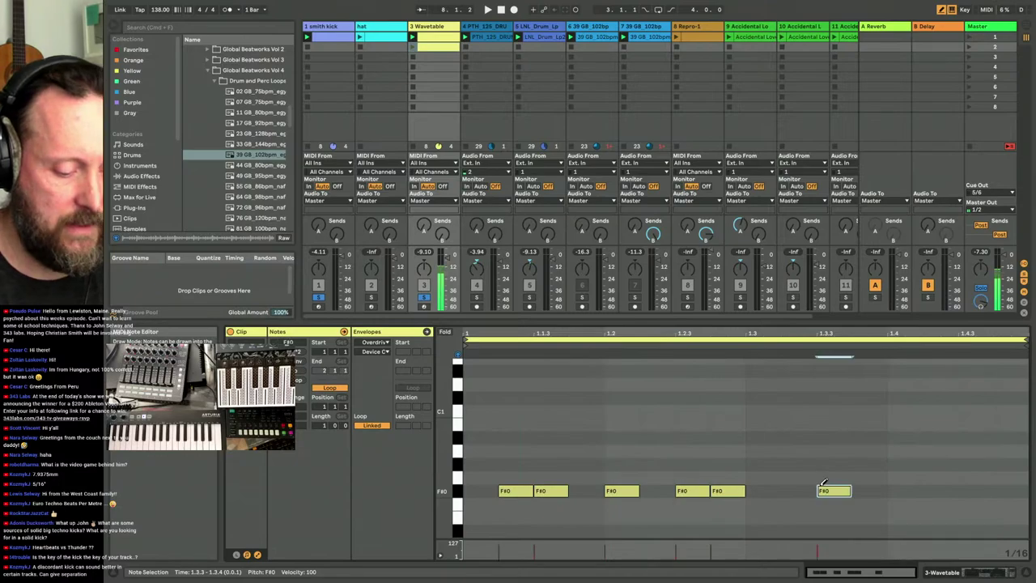
{"action": "left_click", "coordinate": [885, 491]}
{"action": "left_click", "coordinate": [976, 490]}
{"action": "left_click", "coordinate": [1011, 490]}
{"action": "left_click", "coordinate": [943, 491]}
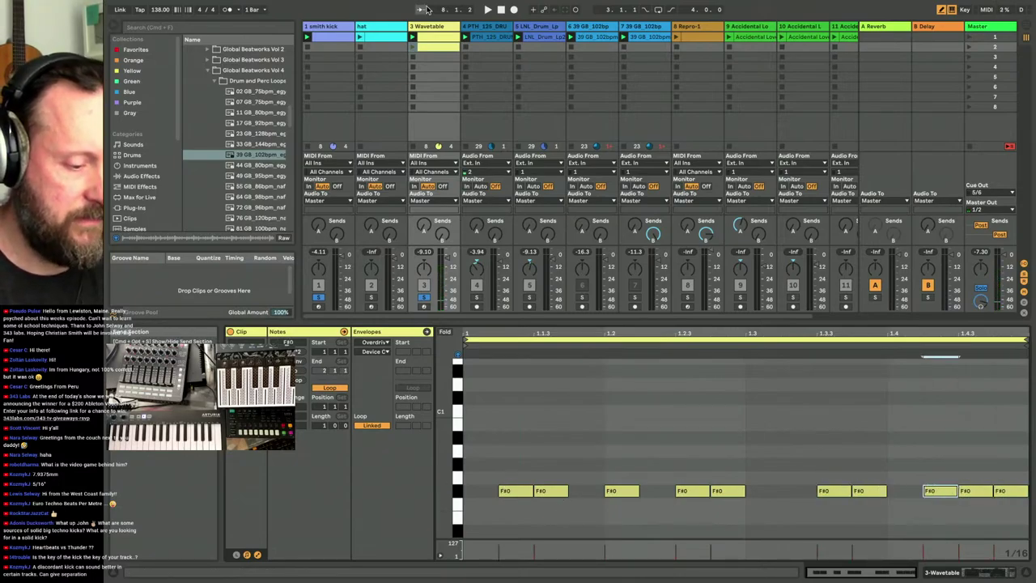
- Play the new Wavetable clip with the kick and add C1 sixteenth notes at 1.1.4 and 1.3.2
{"action": "left_click", "coordinate": [412, 46]}
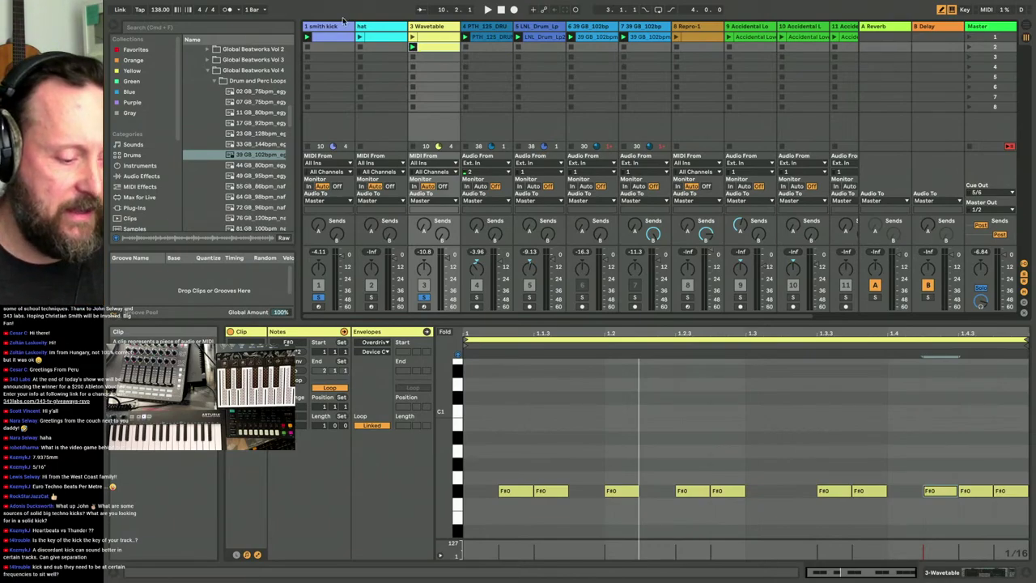
{"action": "mouse_move", "coordinate": [207, 4]}
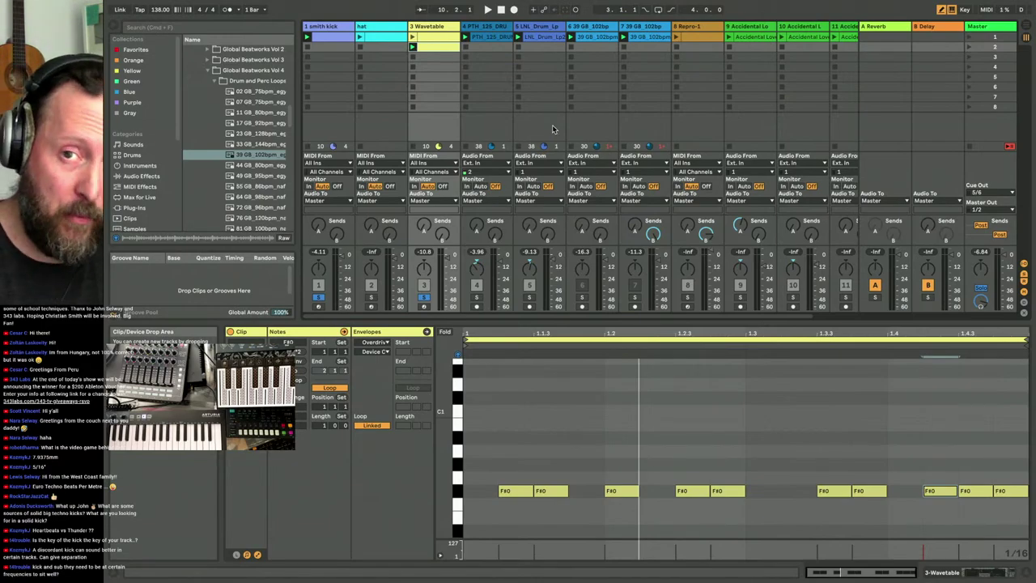
{"action": "key", "text": "space"}
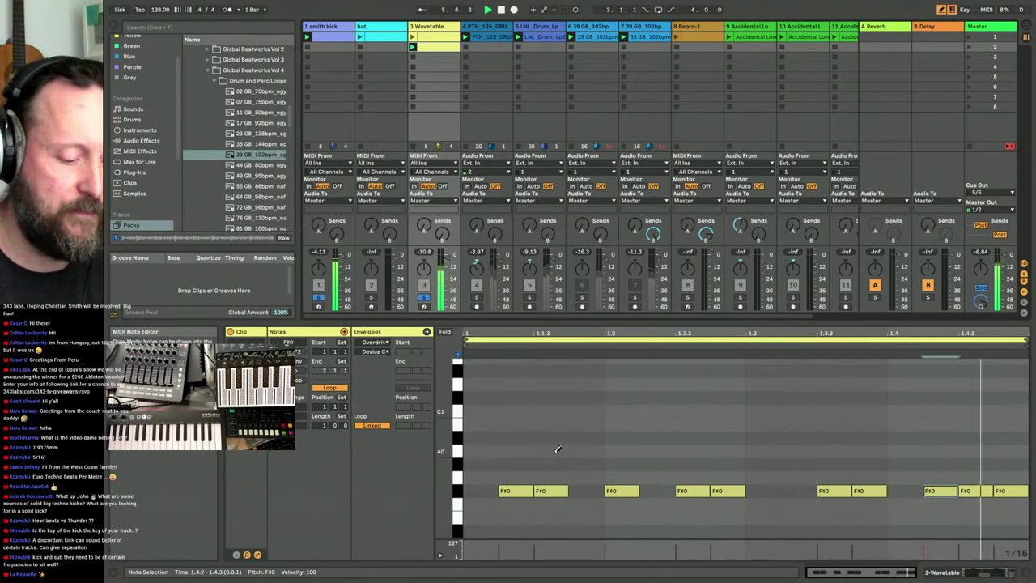
{"action": "left_click", "coordinate": [551, 435]}
{"action": "left_click_drag", "start_coordinate": [550, 435], "coordinate": [588, 410]}
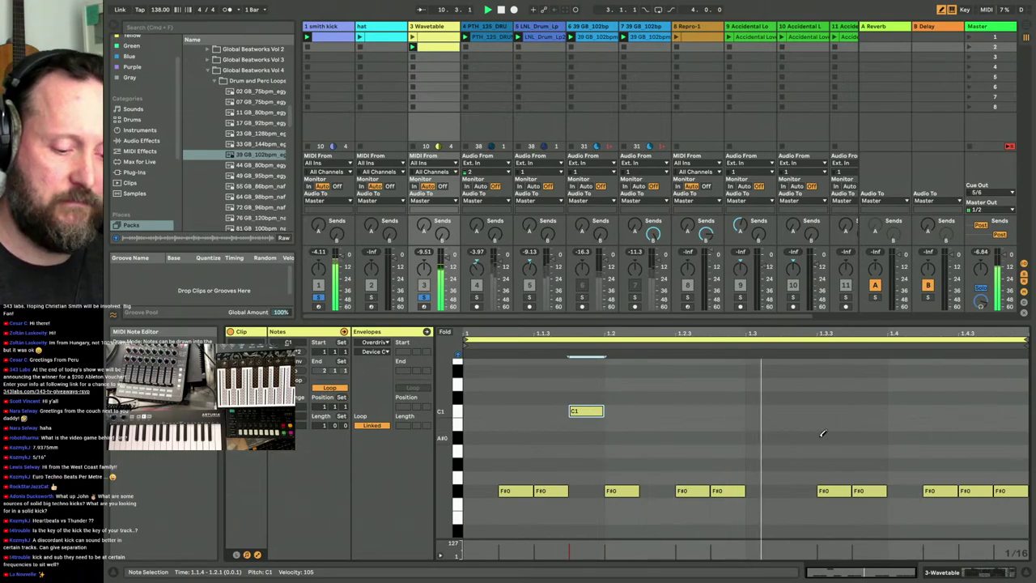
{"action": "left_click", "coordinate": [792, 411]}
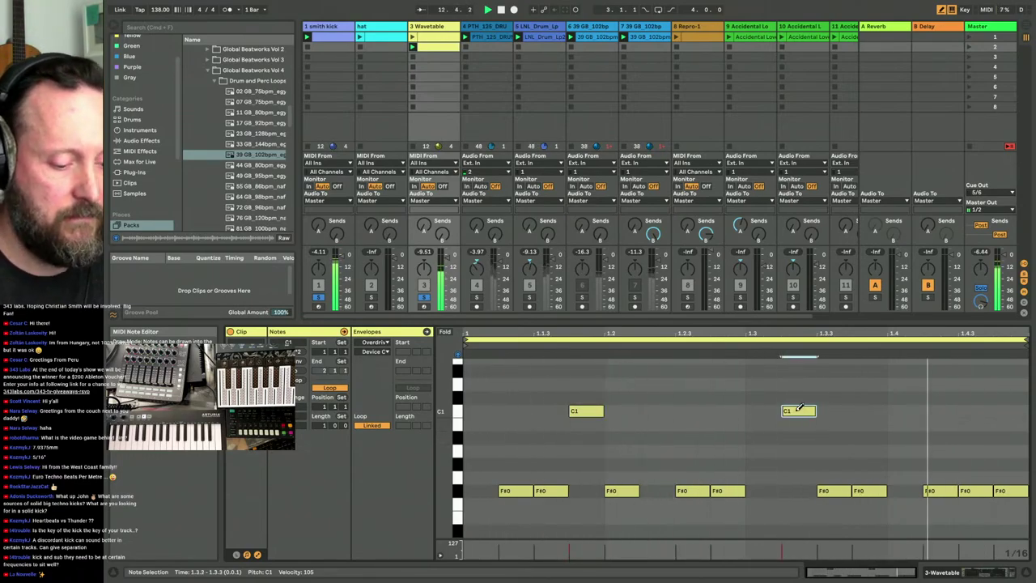
- Return to the full mix with the first Wavetable clip, and open the Master track's effect chain
{"action": "left_click", "coordinate": [424, 298]}
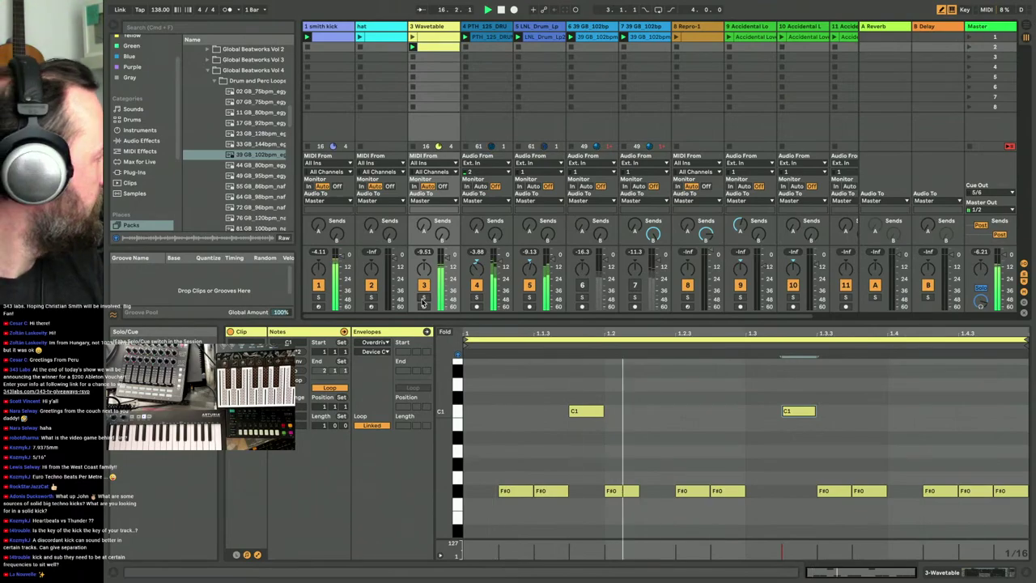
{"action": "left_click", "coordinate": [411, 42]}
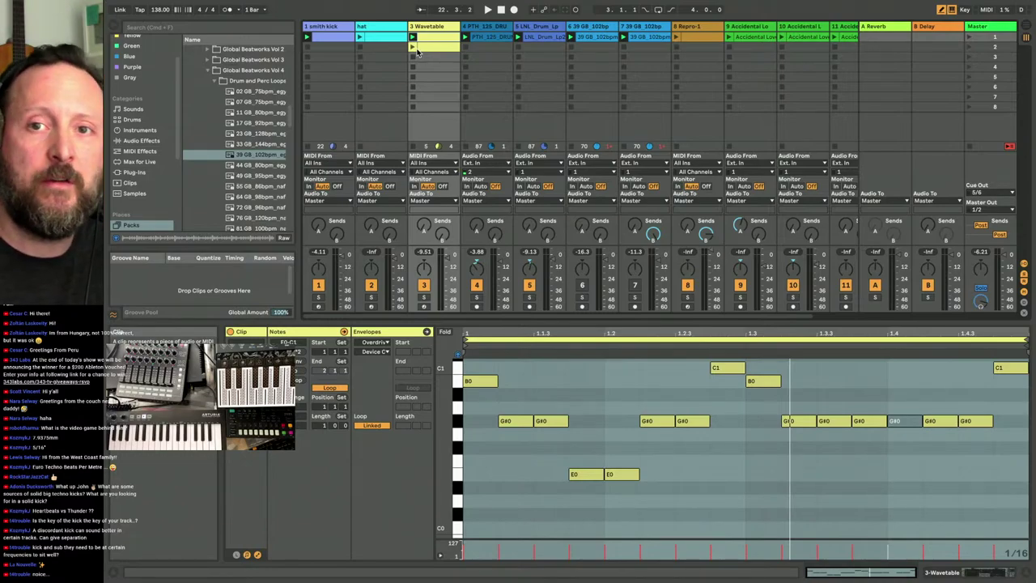
{"action": "left_click", "coordinate": [1002, 26]}
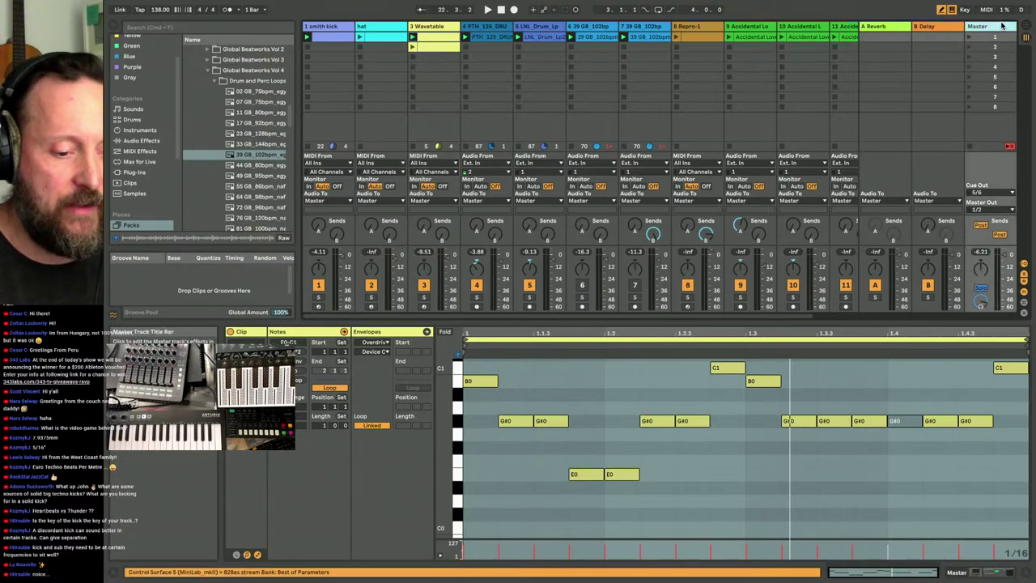
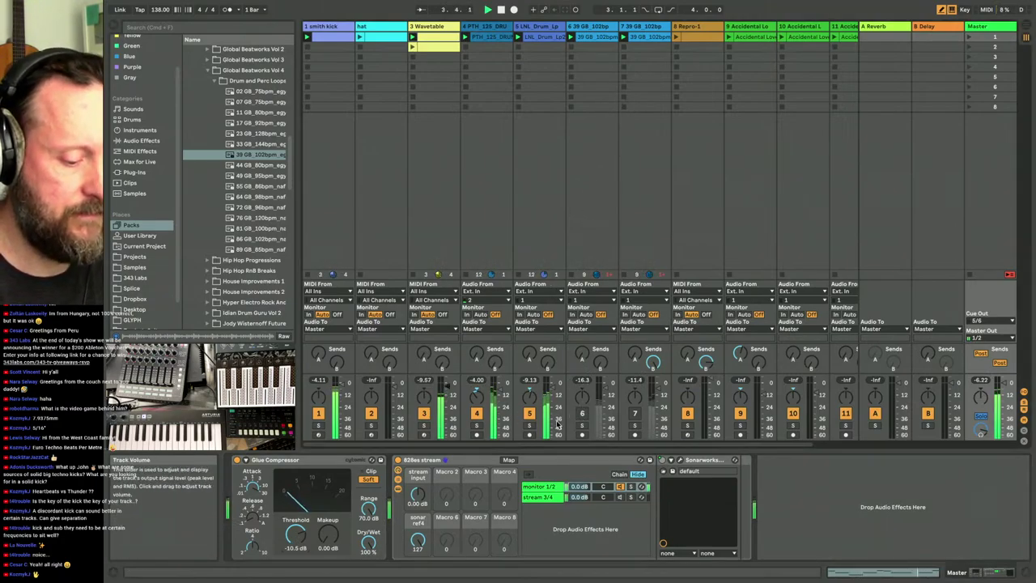
- Reactivate tracks 6 and 7 and turn track 7's Delay send all the way down
{"action": "left_click", "coordinate": [582, 413]}
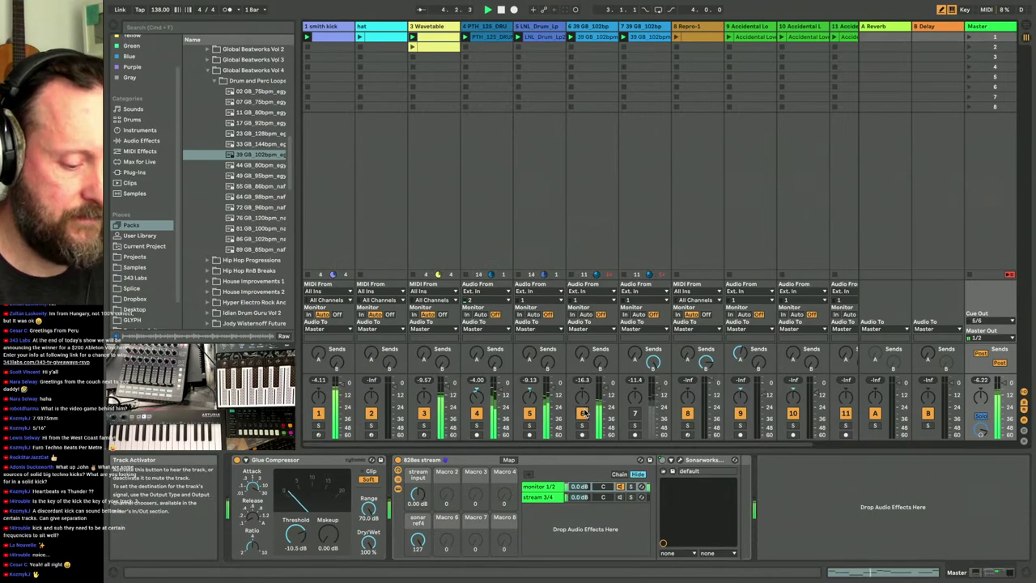
{"action": "left_click", "coordinate": [635, 414]}
{"action": "left_click_drag", "start_coordinate": [653, 361], "coordinate": [655, 370]}
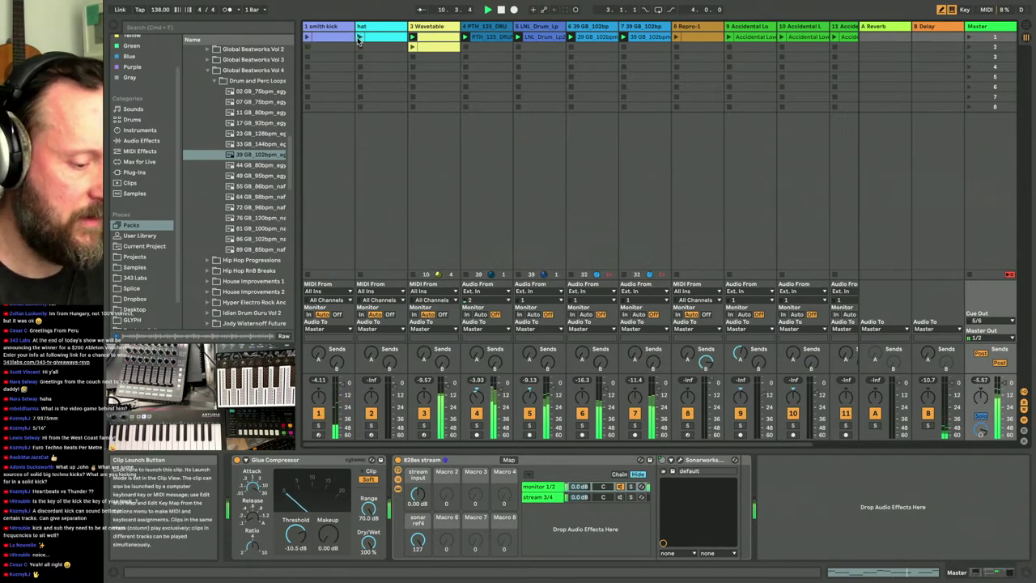
- Bring the kick and hat clips back into the mix, and look over both tracks' device chains
{"action": "left_click", "coordinate": [306, 38]}
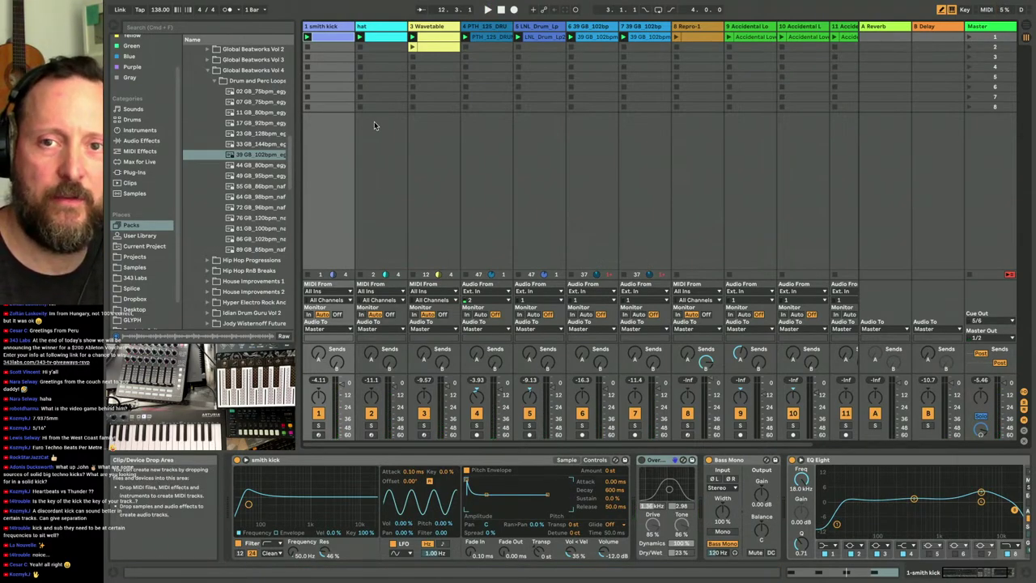
{"action": "left_click", "coordinate": [328, 37]}
{"action": "left_click", "coordinate": [335, 27]}
{"action": "left_click", "coordinate": [373, 27]}
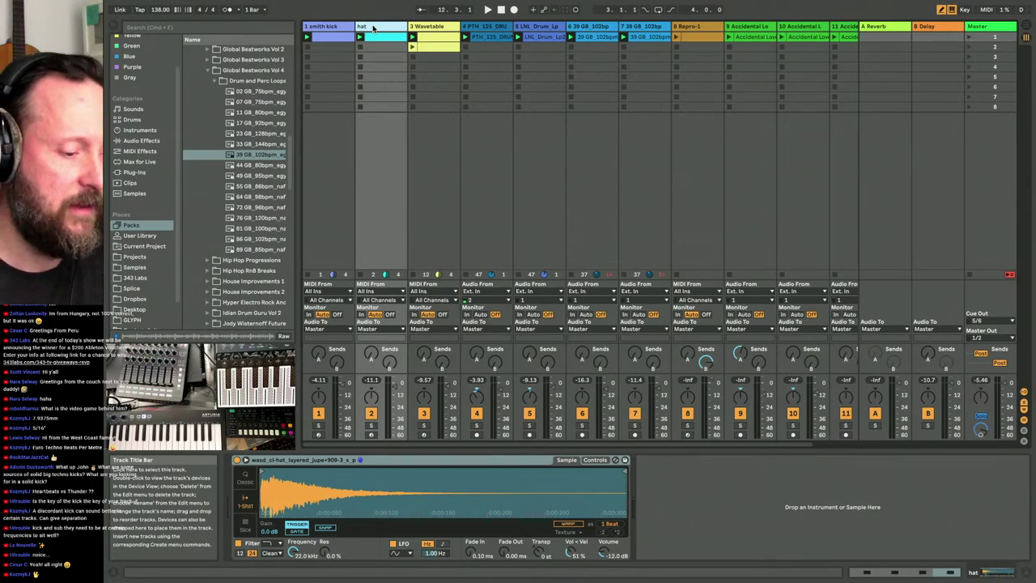
- Stop the clips on the kick, hat and Wavetable tracks
{"action": "left_click", "coordinate": [360, 37]}
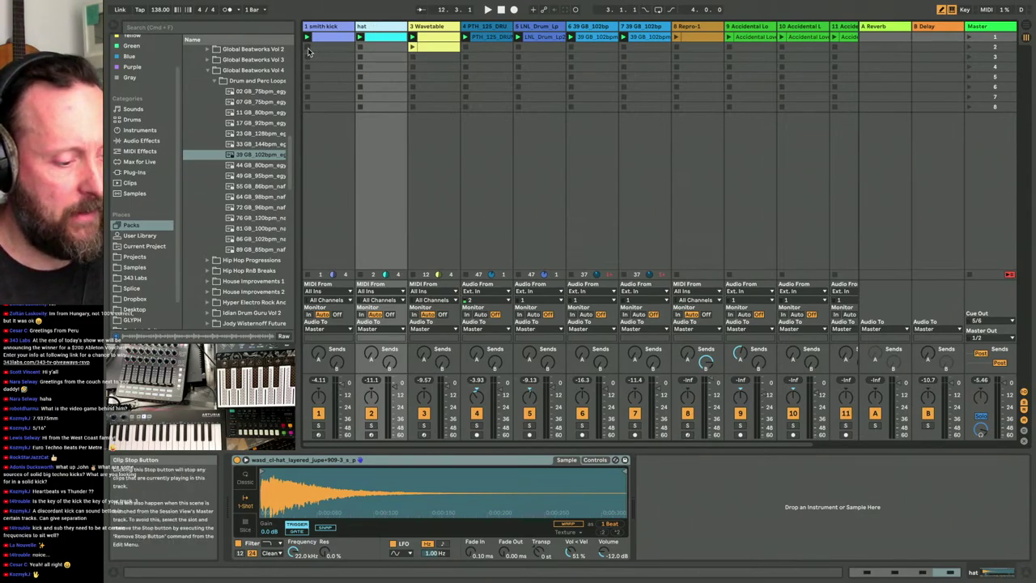
{"action": "left_click", "coordinate": [361, 55]}
{"action": "left_click", "coordinate": [412, 58]}
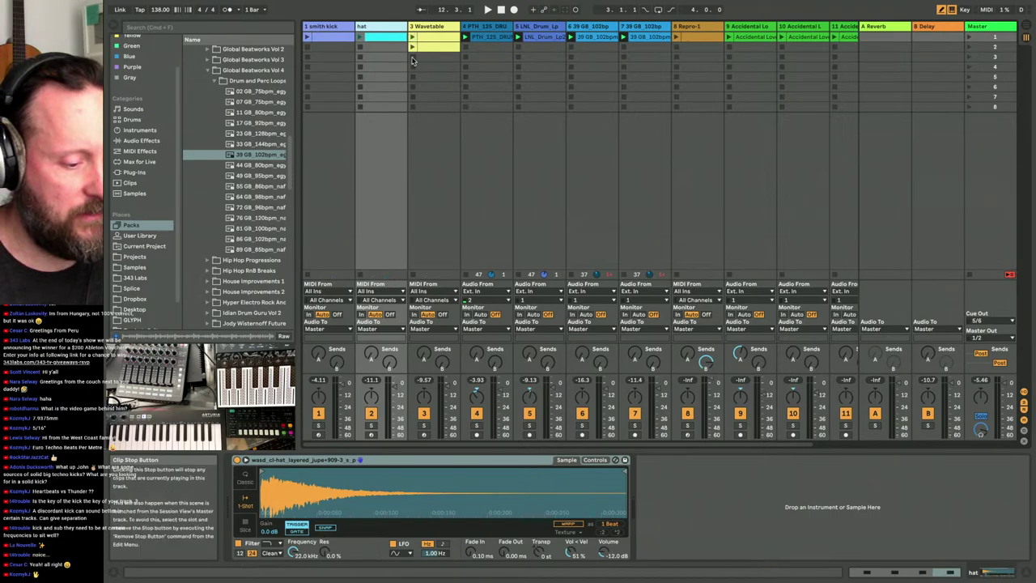
- Stop the loop clips on tracks 4, 5, 6 and 7
{"action": "left_click", "coordinate": [466, 51]}
{"action": "left_click", "coordinate": [519, 52]}
{"action": "left_click", "coordinate": [571, 51]}
{"action": "left_click", "coordinate": [622, 51]}
- Open track 9's Accidental Lover clip to inspect its short loop within the full waveform, and briefly solo the track
{"action": "scroll", "coordinate": [626, 51], "scroll_direction": "right", "scroll_amount": 1}
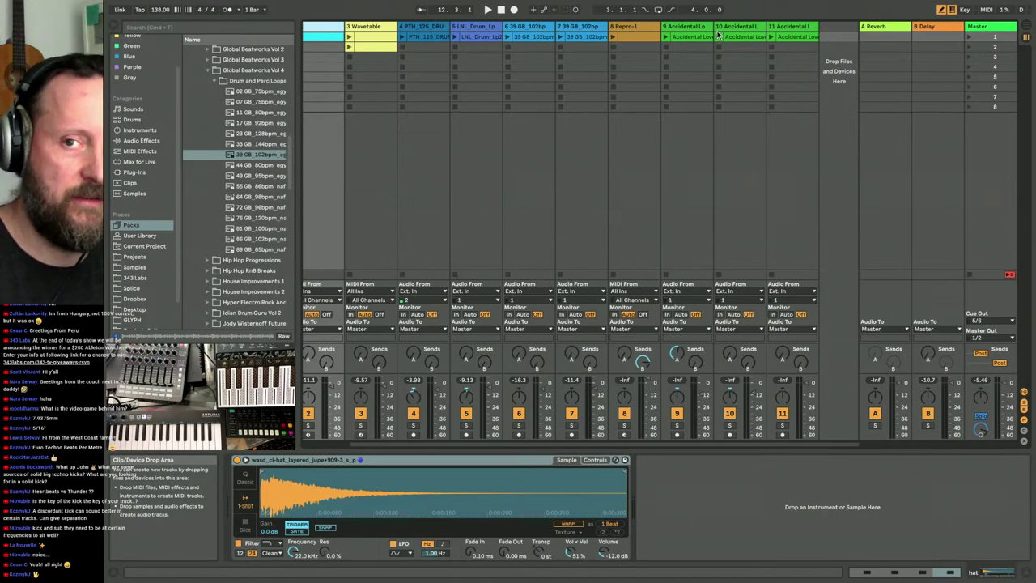
{"action": "double_click", "coordinate": [687, 37]}
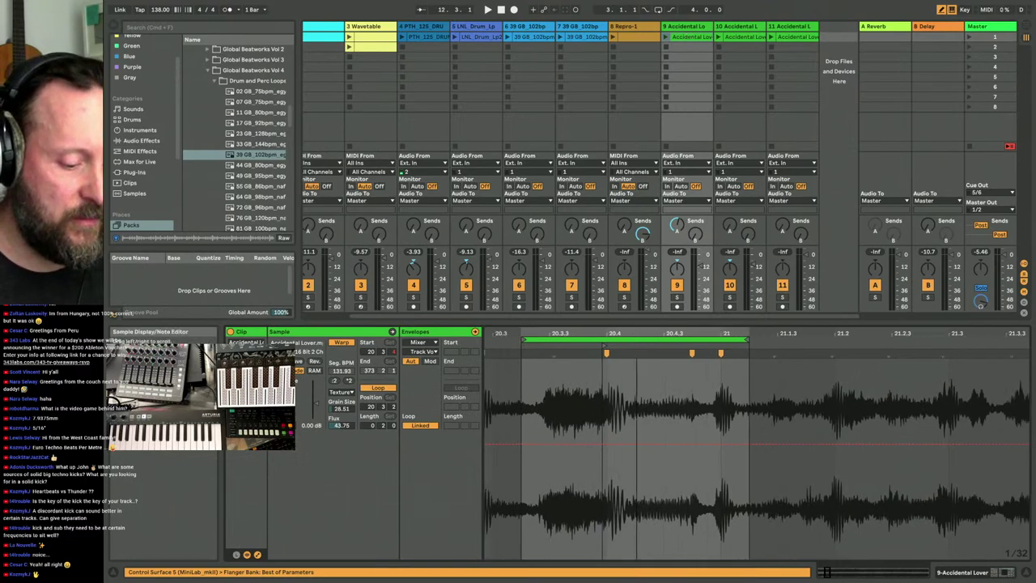
{"action": "scroll", "coordinate": [527, 421], "scroll_direction": "down", "scroll_amount": 5}
{"action": "left_click", "coordinate": [677, 298]}
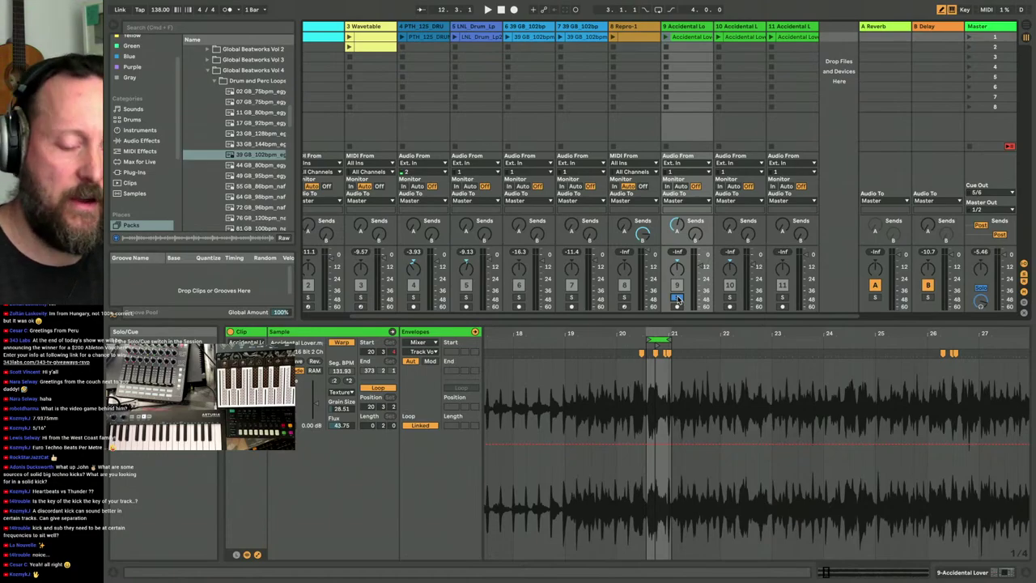
{"action": "left_click", "coordinate": [678, 298]}
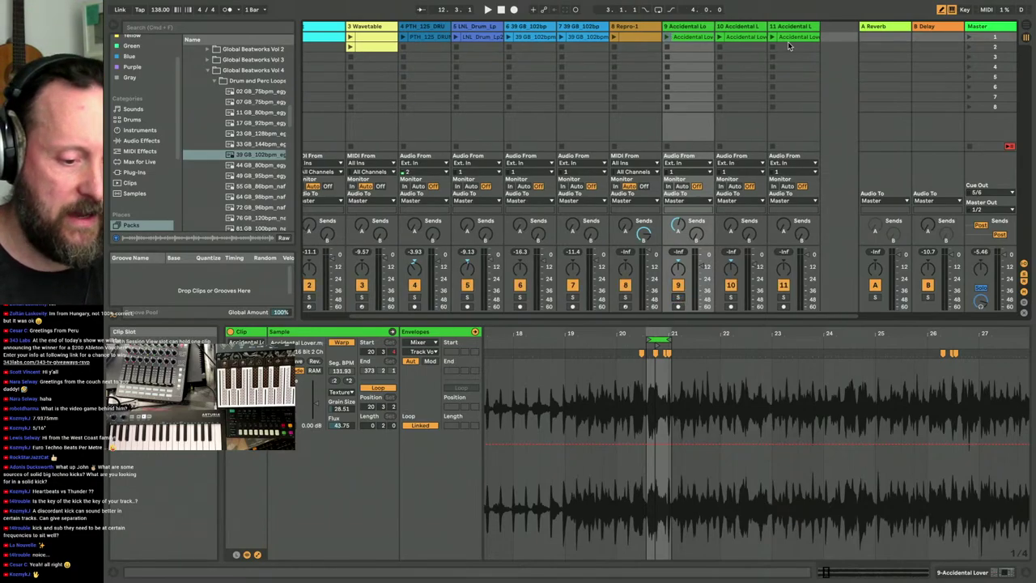
- Open track 11's Accidental Lover clip, view its loop within the whole waveform, and launch the clip
{"action": "left_click", "coordinate": [790, 39]}
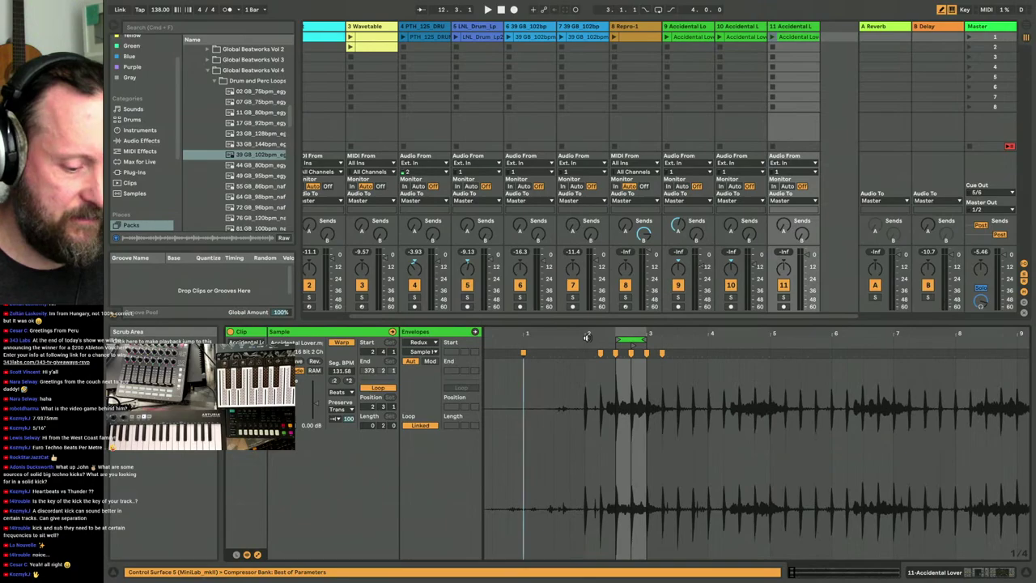
{"action": "left_click_drag", "start_coordinate": [587, 337], "coordinate": [515, 333]}
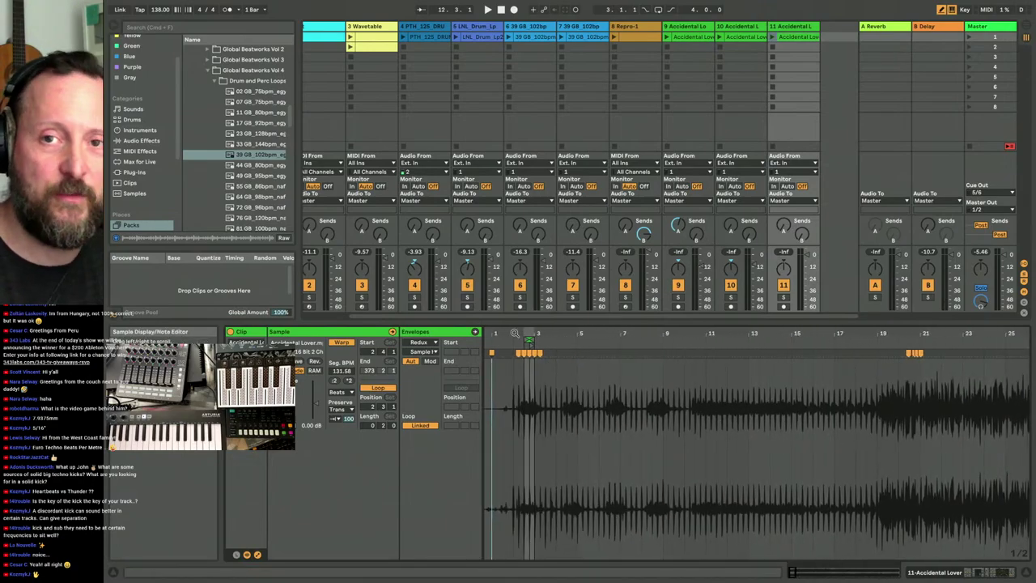
{"action": "left_click", "coordinate": [772, 38]}
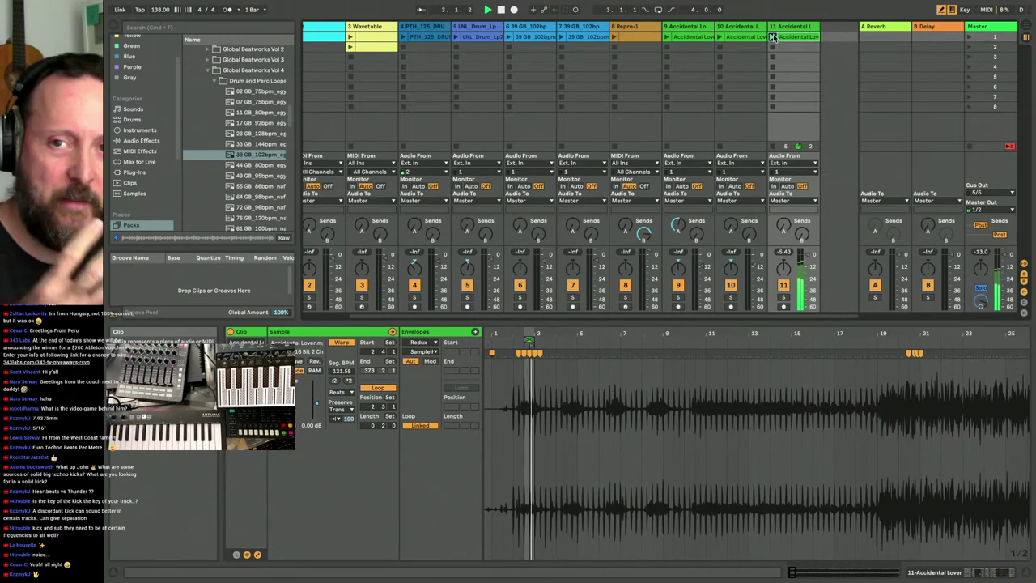
- Bypass track 11's effect chain, listen to the raw loop with its clip transposition envelope shown, and stop playback
{"action": "left_click", "coordinate": [788, 27]}
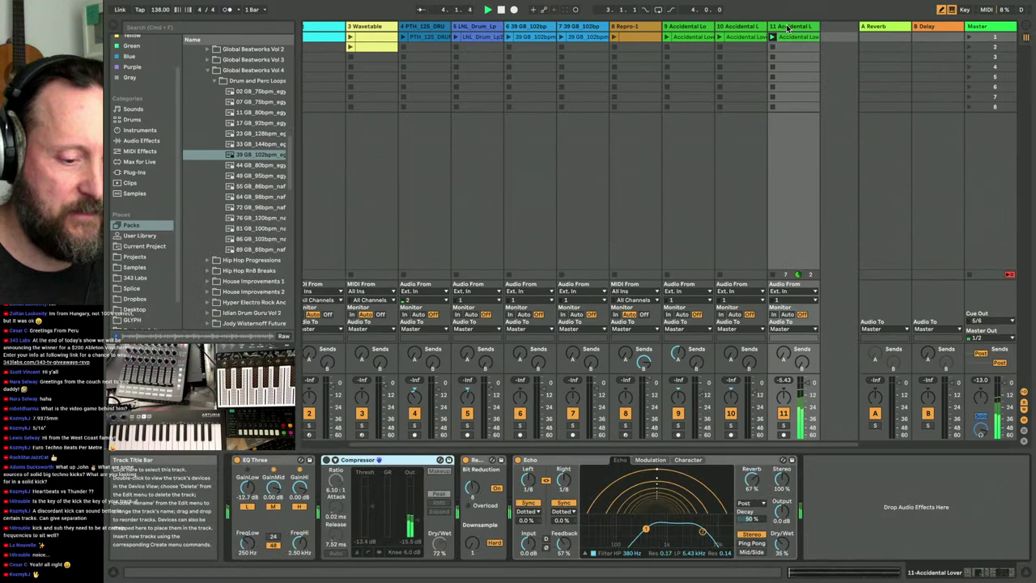
{"action": "left_click", "coordinate": [466, 460]}
{"action": "left_click", "coordinate": [241, 460]}
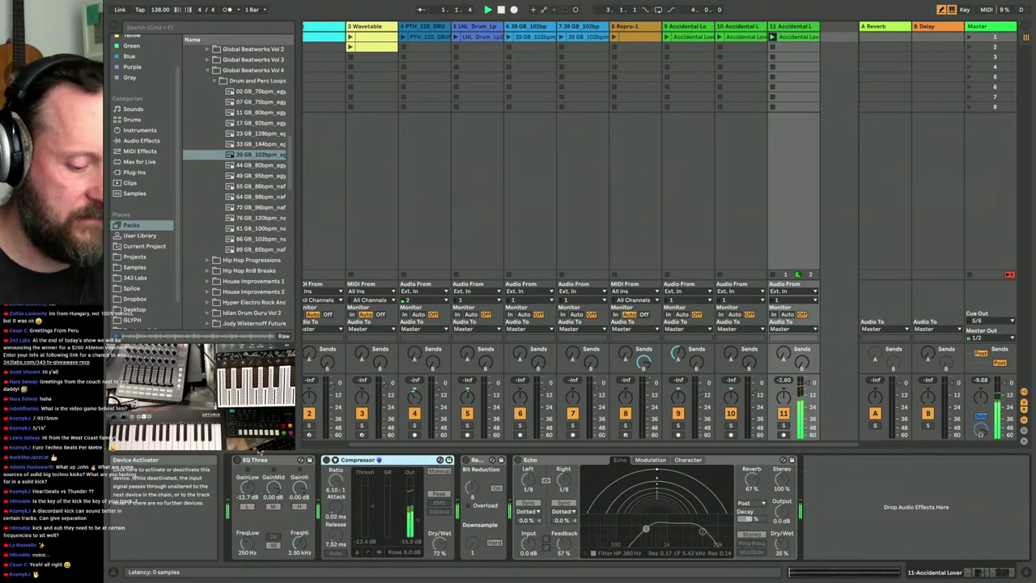
{"action": "key", "text": "shift+Tab"}
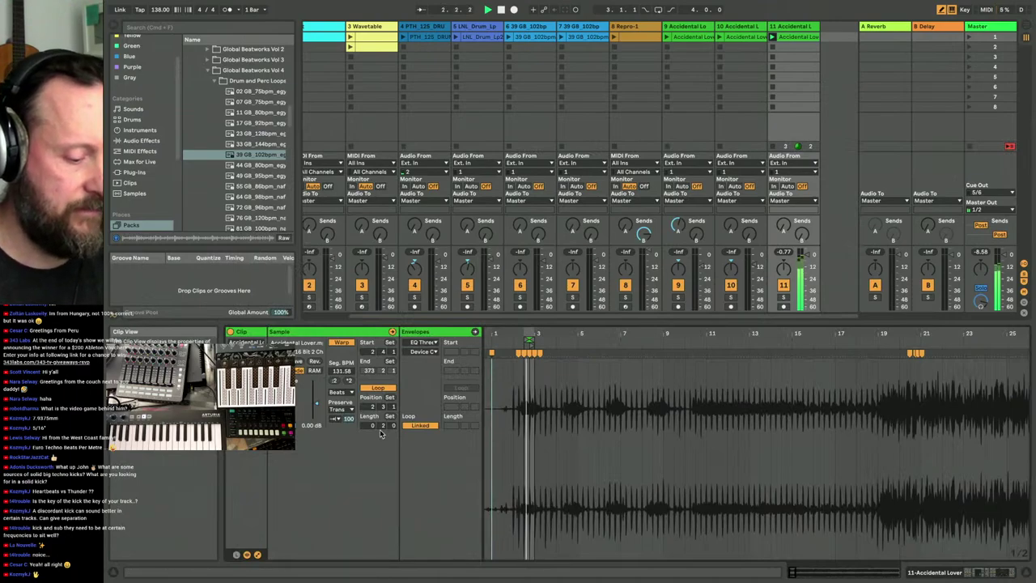
{"action": "left_click", "coordinate": [315, 405]}
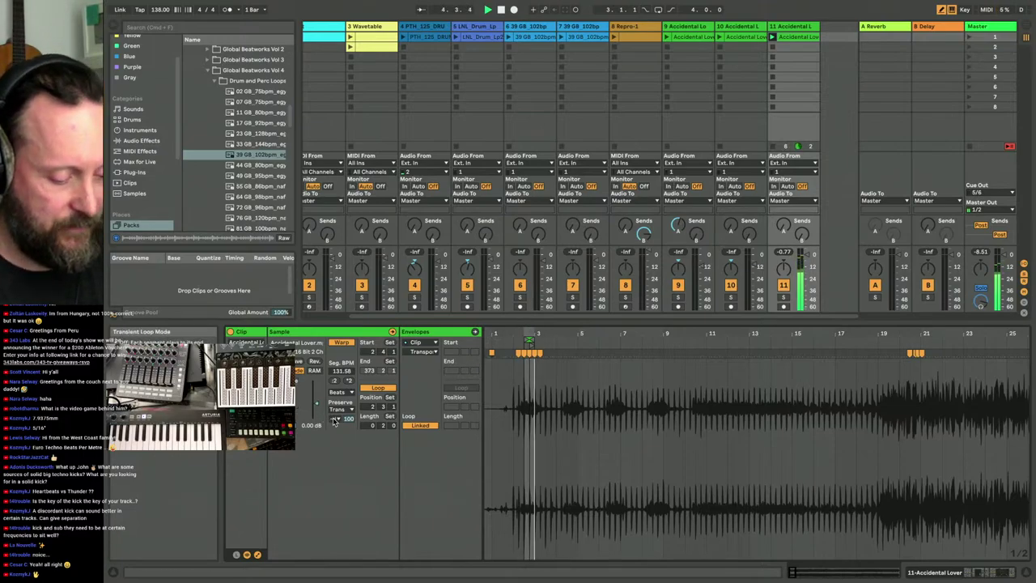
{"action": "key", "text": "space"}
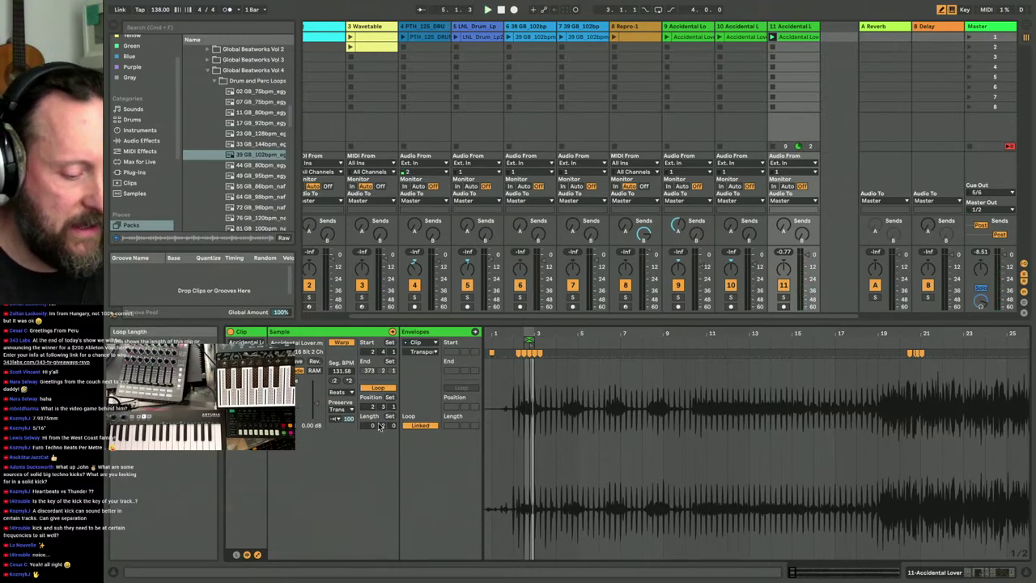
- Examine track 11's loop up close, replay it, and reactivate EQ Three, Compressor, Redux and Echo in turn, with Echo's Dry/Wet at 30%
{"action": "left_click_drag", "start_coordinate": [526, 335], "coordinate": [617, 333]}
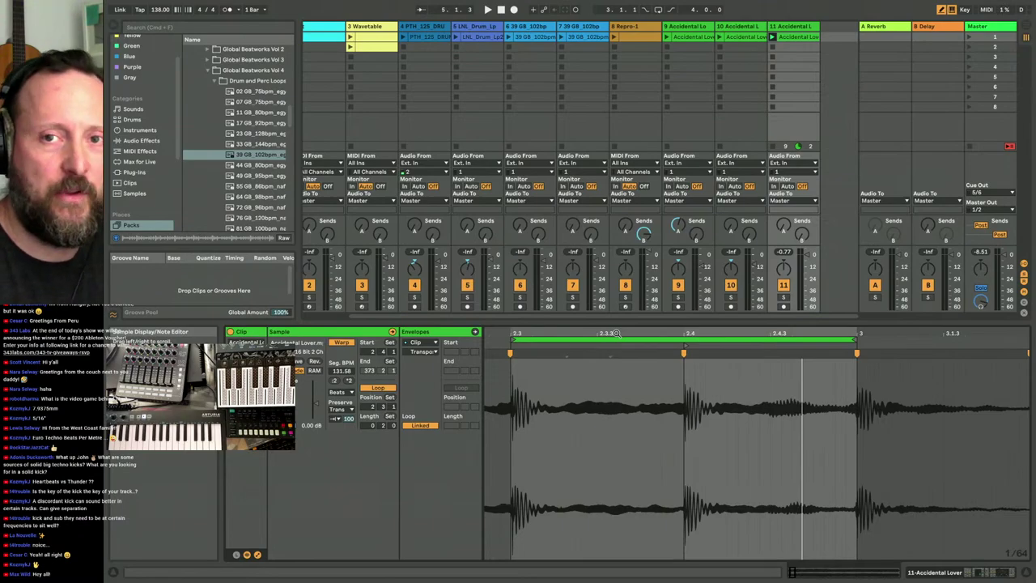
{"action": "left_click", "coordinate": [616, 333]}
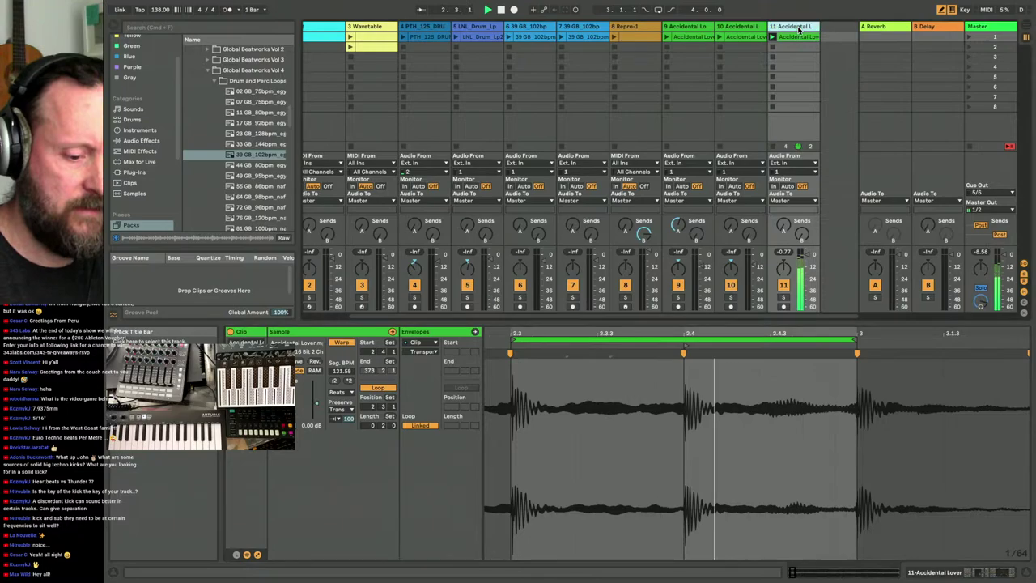
{"action": "key", "text": "shift+Tab"}
{"action": "left_click", "coordinate": [238, 460]}
{"action": "left_click", "coordinate": [325, 460]}
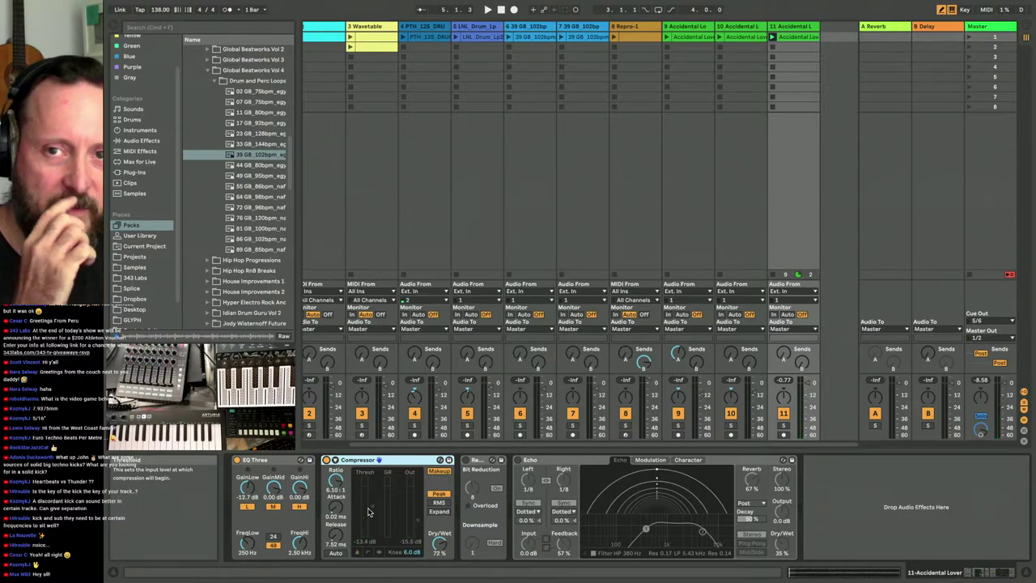
{"action": "left_click", "coordinate": [466, 460]}
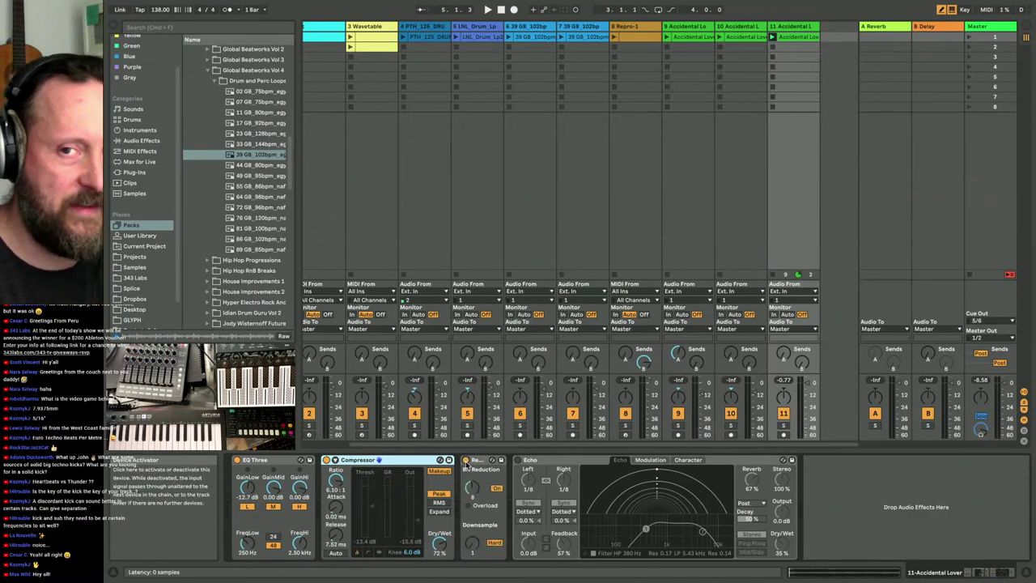
{"action": "key", "text": "space"}
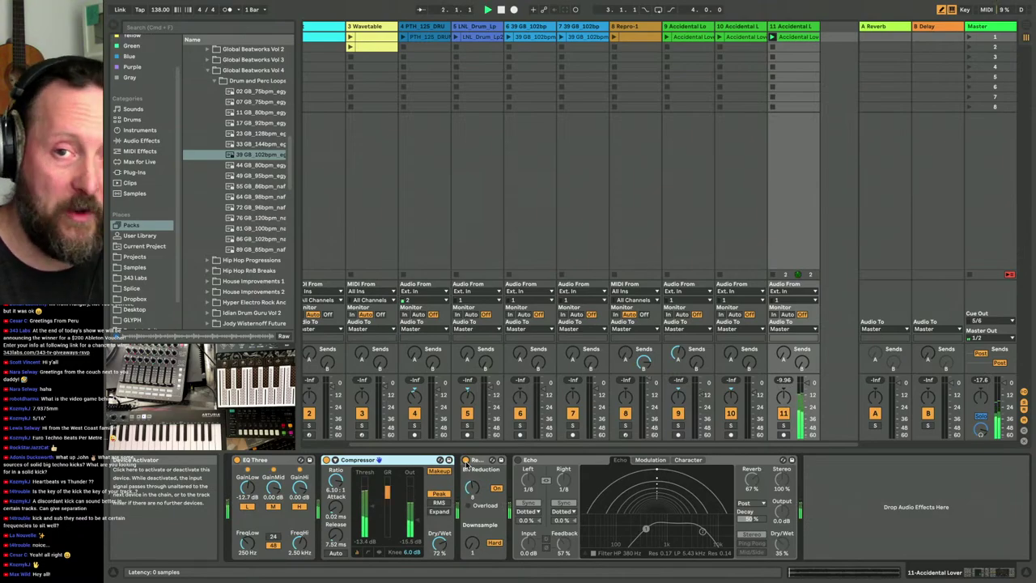
{"action": "left_click", "coordinate": [518, 460]}
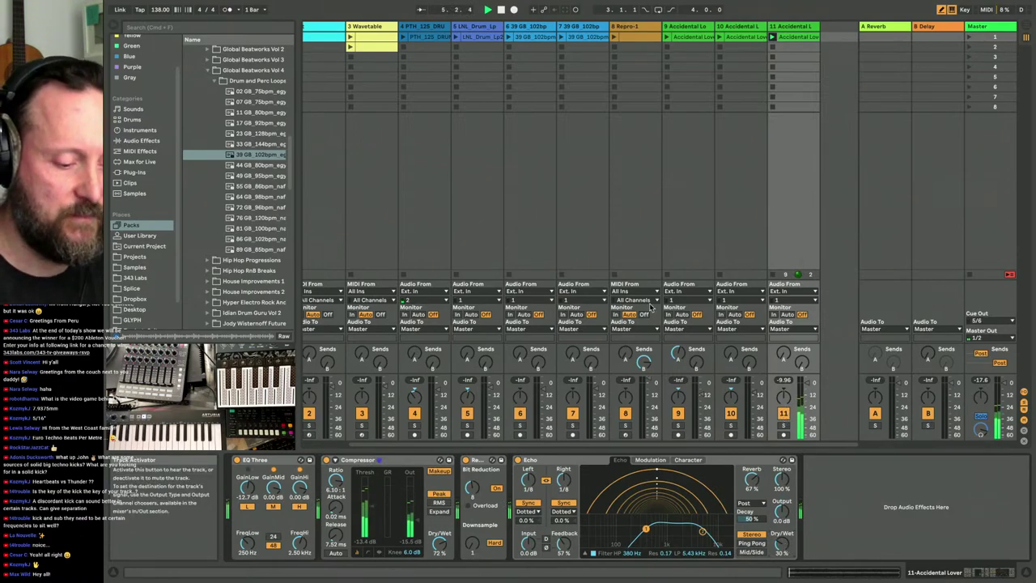
- Layer the clips on track 4, the first Wetable slot, hat and kick over the track 11 loop
{"action": "scroll", "coordinate": [429, 173], "scroll_direction": "left", "scroll_amount": 2}
{"action": "left_click", "coordinate": [467, 41]}
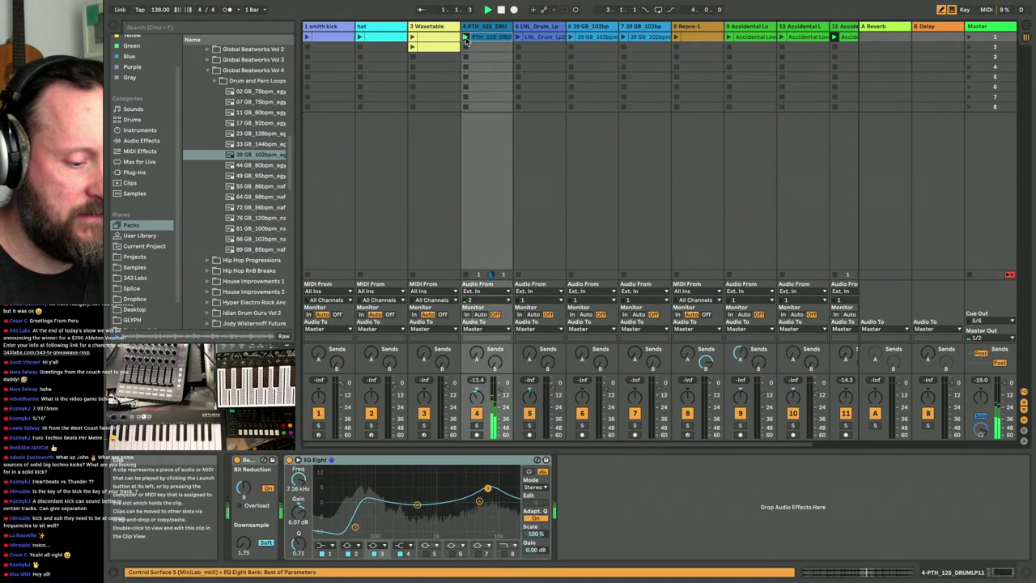
{"action": "left_click", "coordinate": [412, 37]}
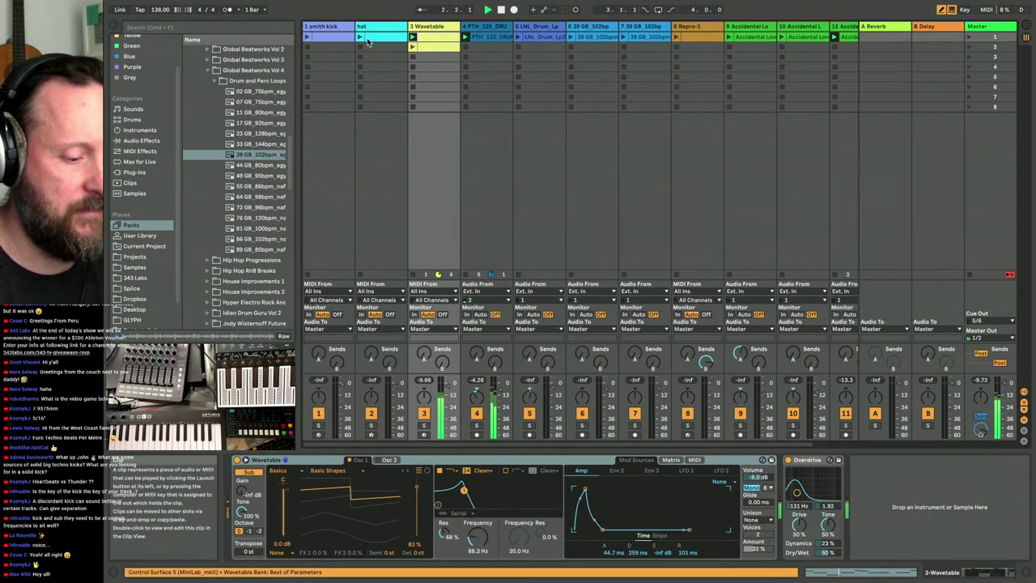
{"action": "left_click", "coordinate": [359, 38]}
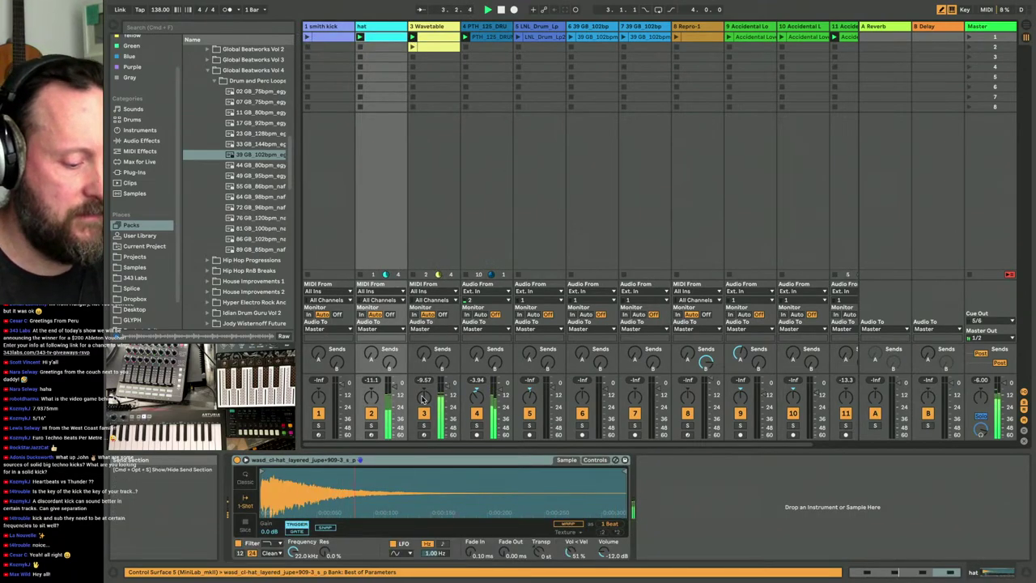
{"action": "left_click", "coordinate": [307, 38]}
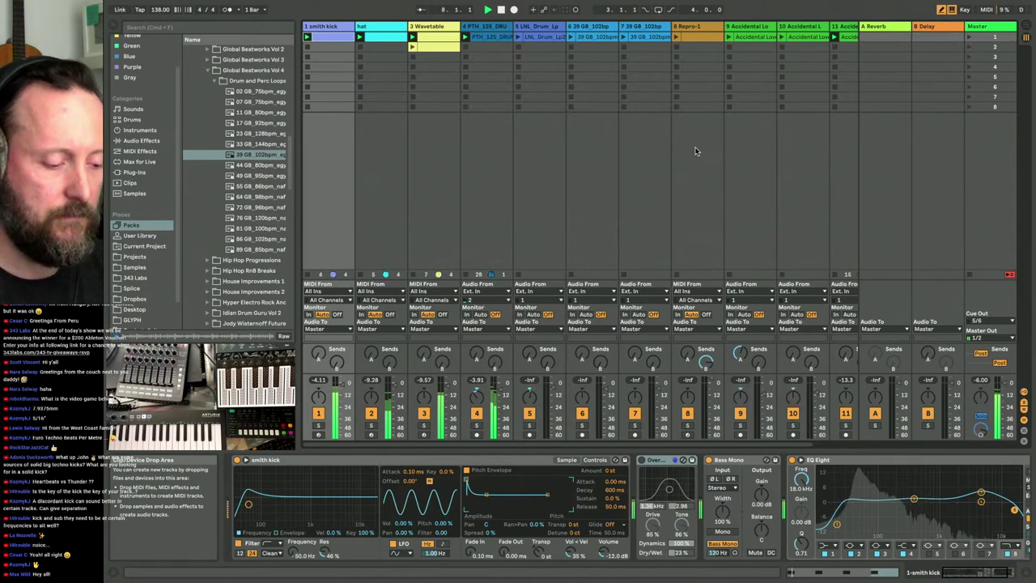
- Reopen track 11's clip while the mix plays, and stop playback and that clip
{"action": "scroll", "coordinate": [695, 152], "scroll_direction": "right", "scroll_amount": 2}
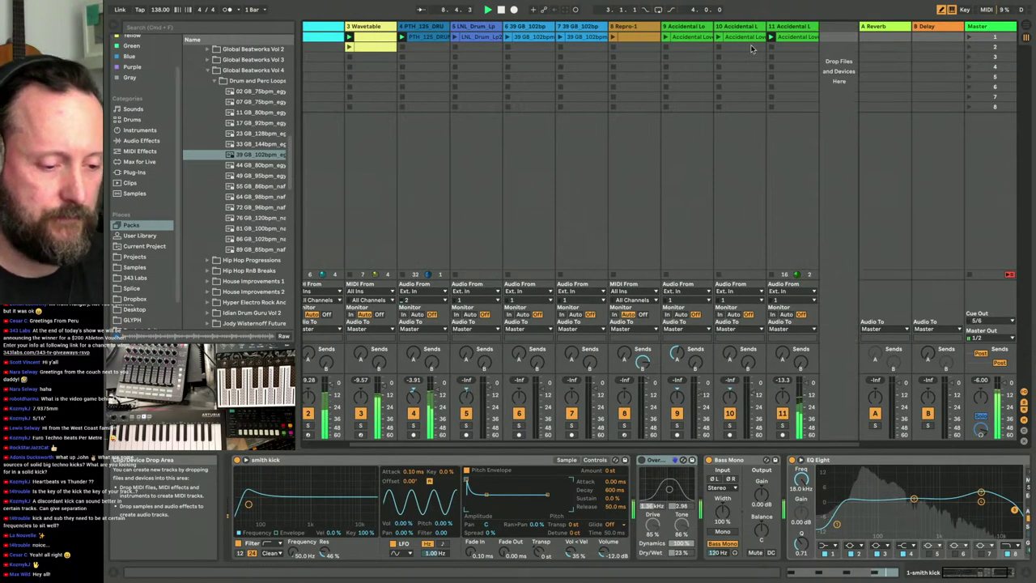
{"action": "left_click", "coordinate": [791, 27]}
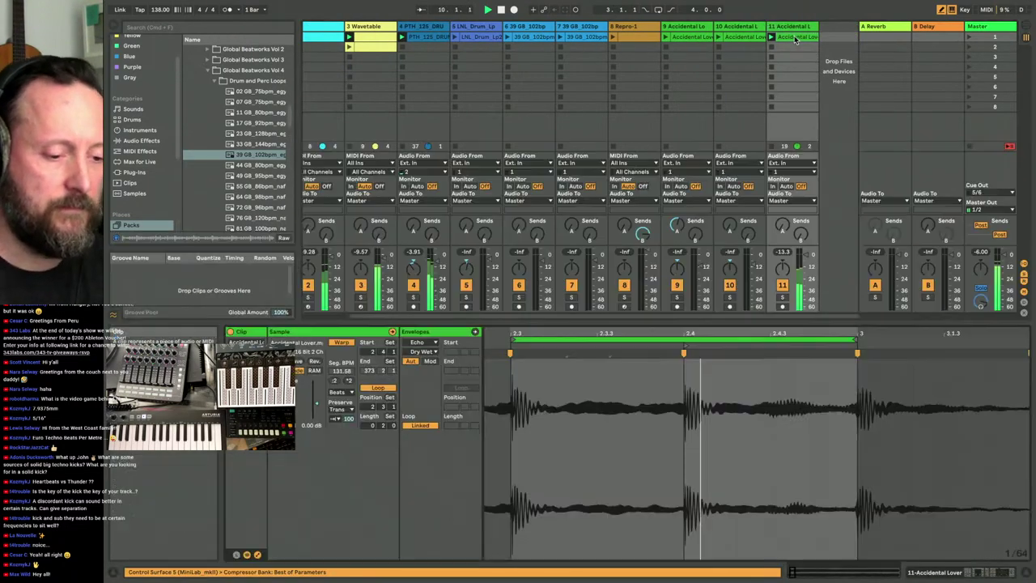
{"action": "left_click_drag", "start_coordinate": [474, 453], "coordinate": [474, 320]}
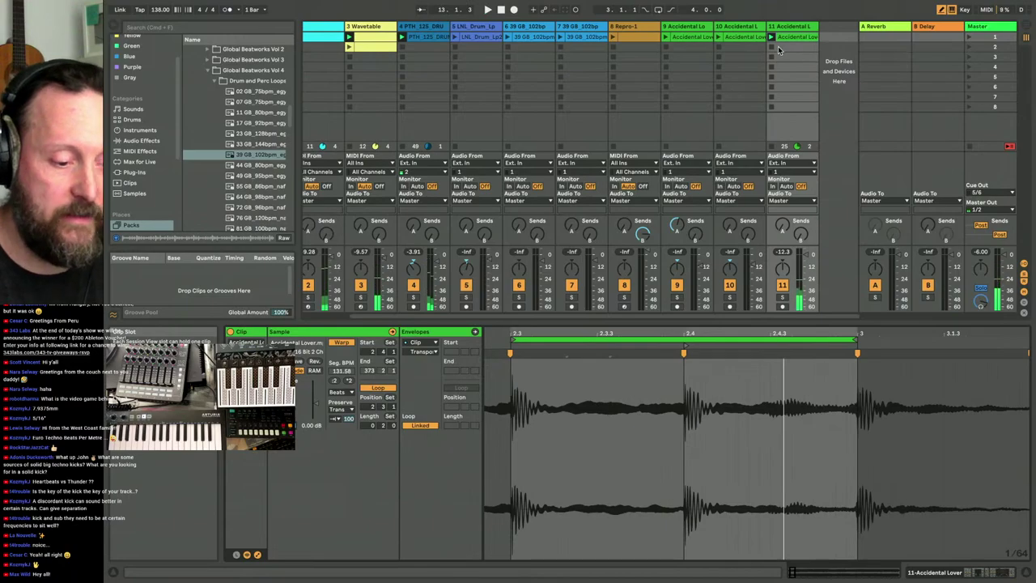
- Show the clip volume envelope of track 9's Accidental Lover clip, solo the track and launch the clip
{"action": "left_click", "coordinate": [692, 38]}
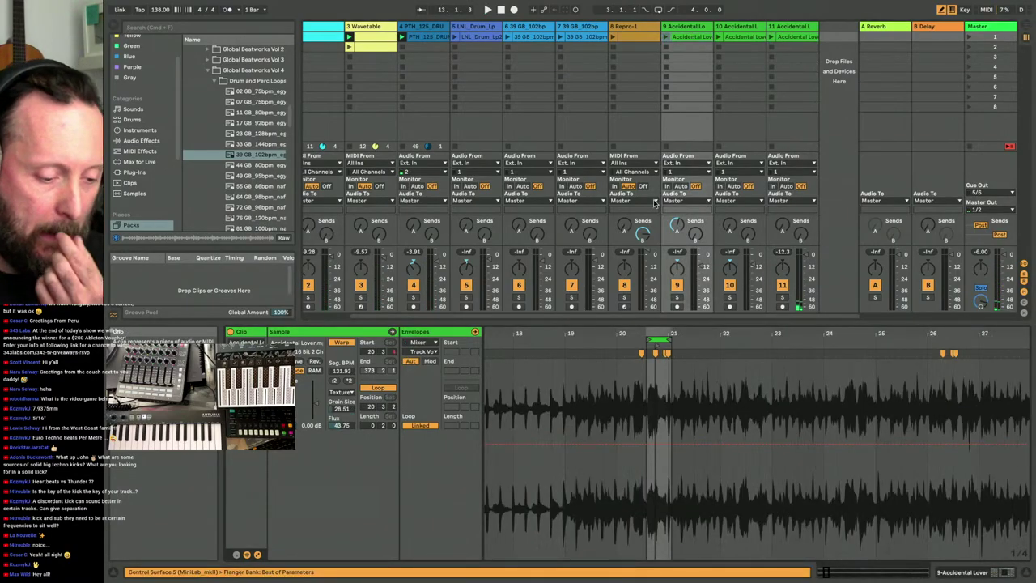
{"action": "left_click", "coordinate": [430, 343]}
{"action": "left_click", "coordinate": [430, 351]}
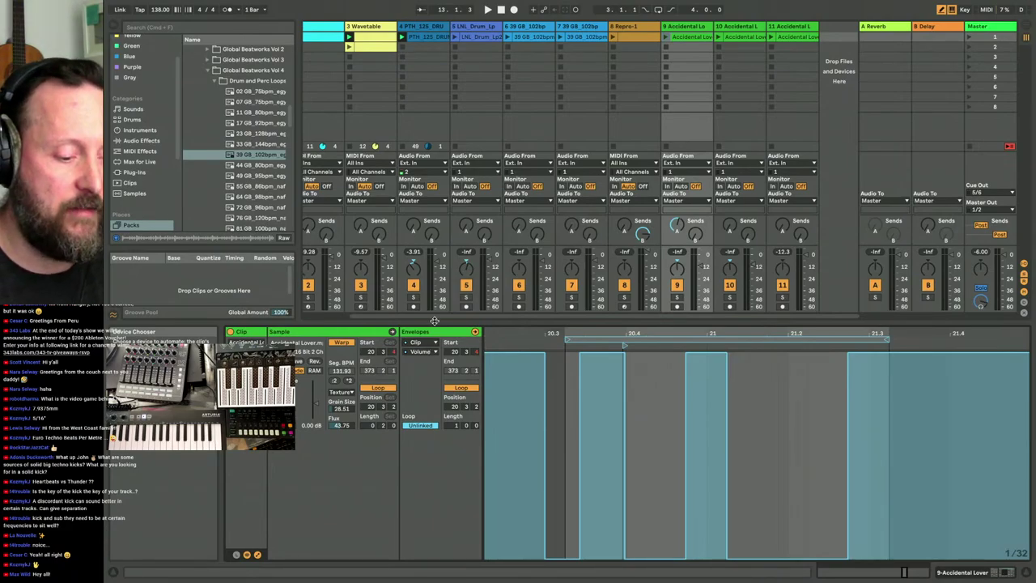
{"action": "left_click", "coordinate": [676, 300]}
{"action": "left_click", "coordinate": [666, 36]}
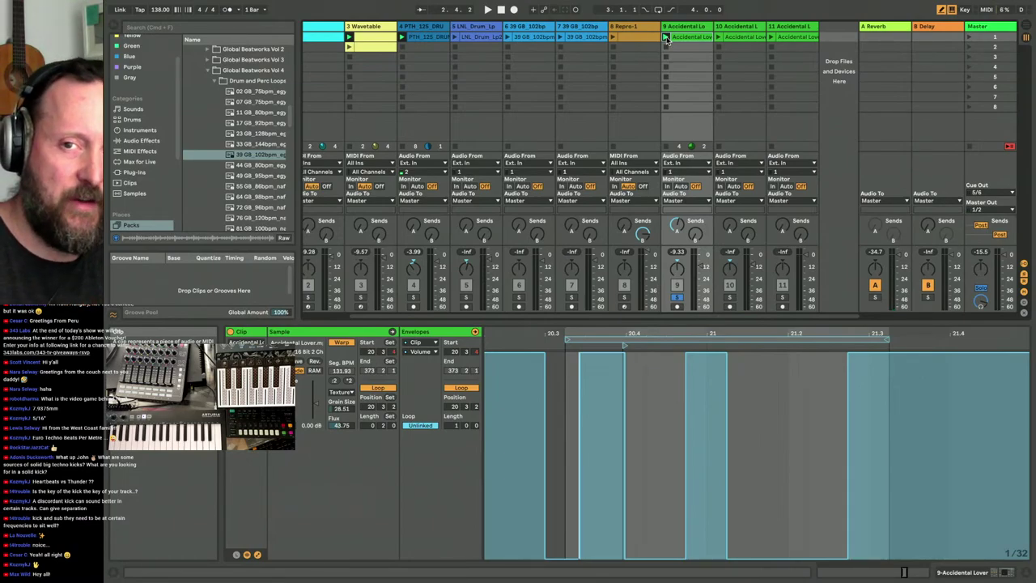
- Clear the volume envelope of track 9's clip, turn its Reverb send all the way down, and listen to the unprocessed loop
{"action": "right_click", "coordinate": [653, 381]}
{"action": "left_click", "coordinate": [662, 389]}
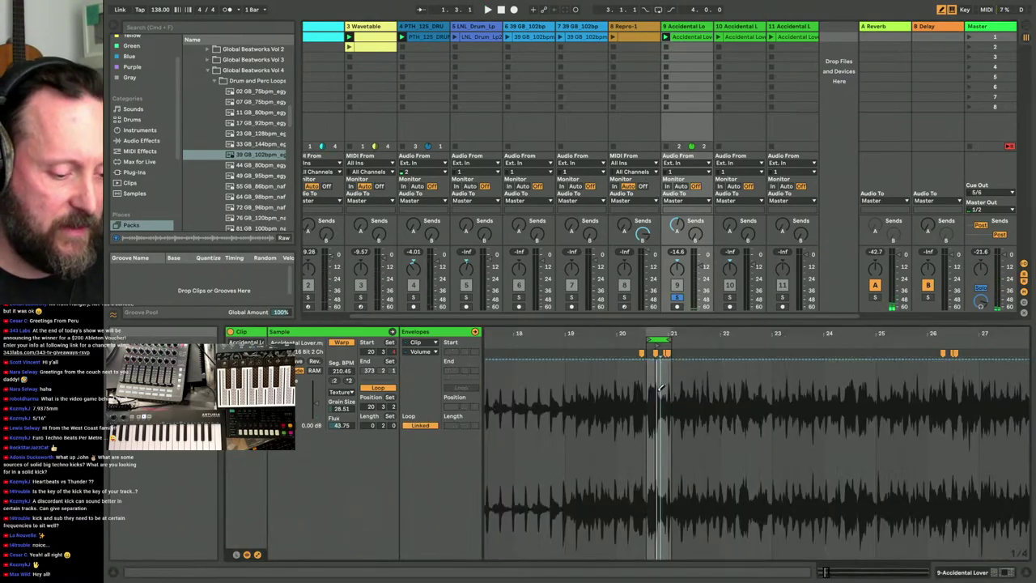
{"action": "left_click_drag", "start_coordinate": [651, 328], "coordinate": [650, 364]}
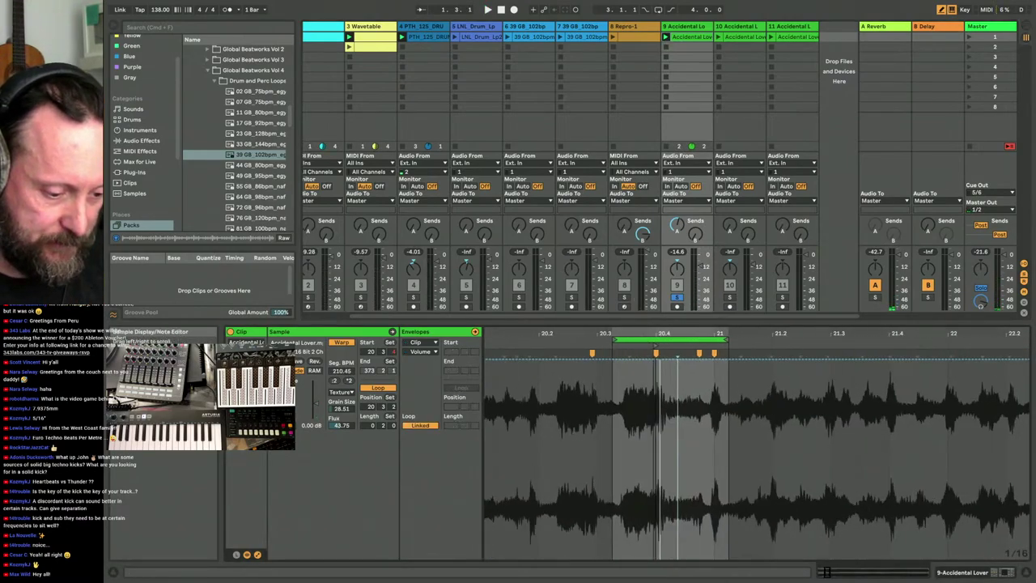
{"action": "left_click", "coordinate": [676, 224]}
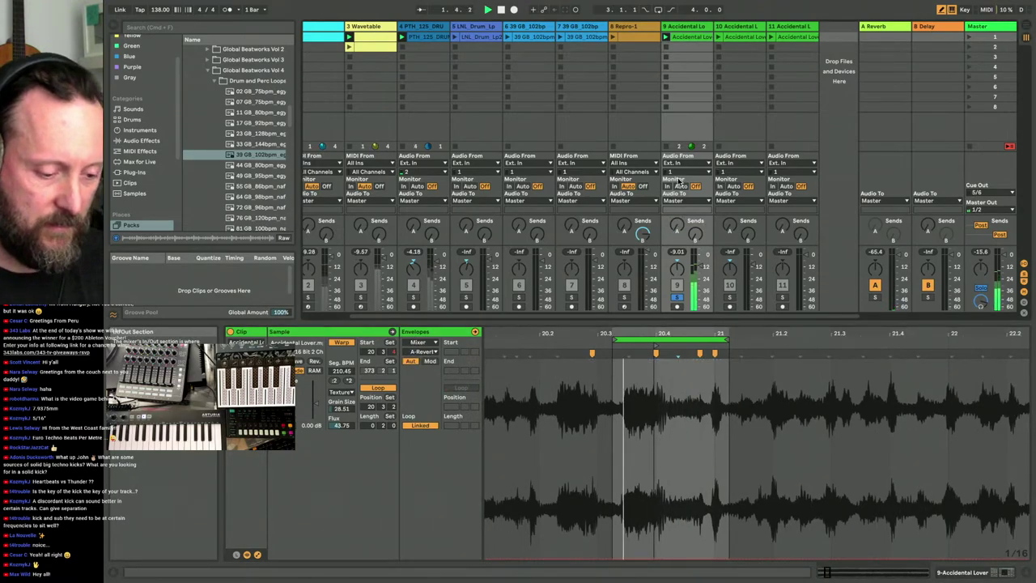
{"action": "left_click_drag", "start_coordinate": [672, 332], "coordinate": [672, 356]}
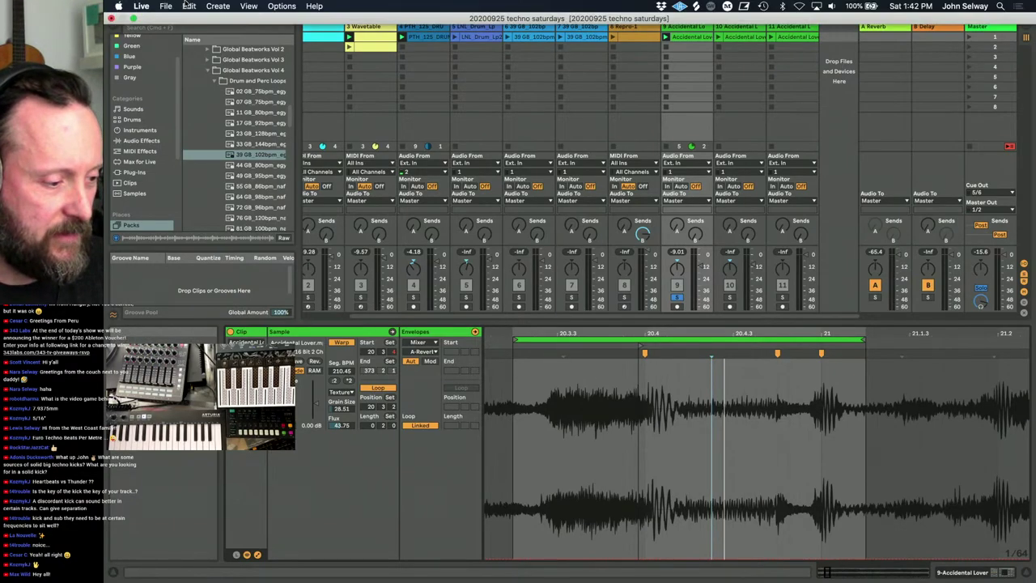
- Undo the cleared envelope and lowered Reverb send on track 9, display the clip's volume envelope and resume playback
{"action": "left_click", "coordinate": [189, 7]}
{"action": "left_click", "coordinate": [795, 86]}
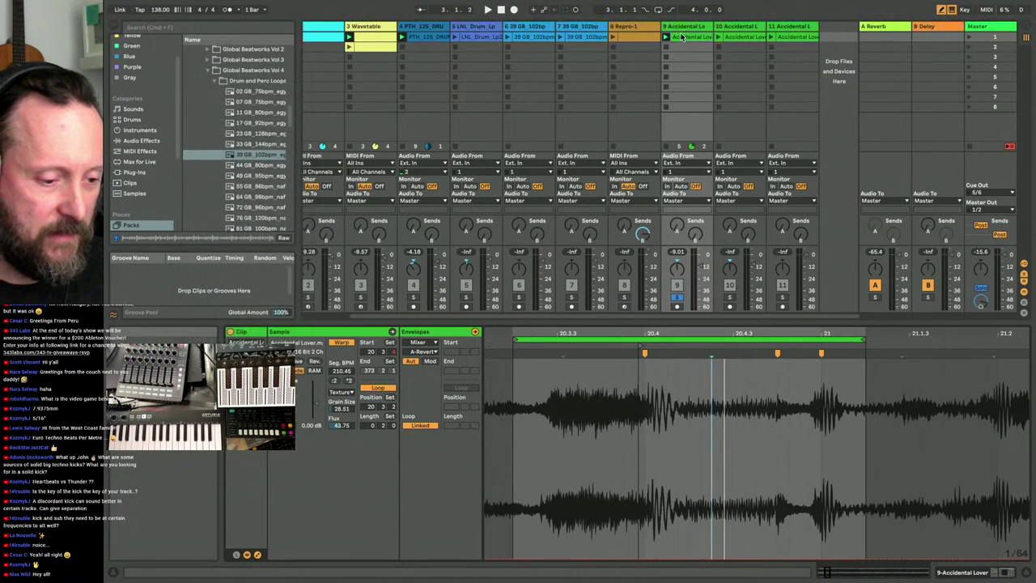
{"action": "left_click", "coordinate": [421, 351]}
{"action": "left_click", "coordinate": [427, 357]}
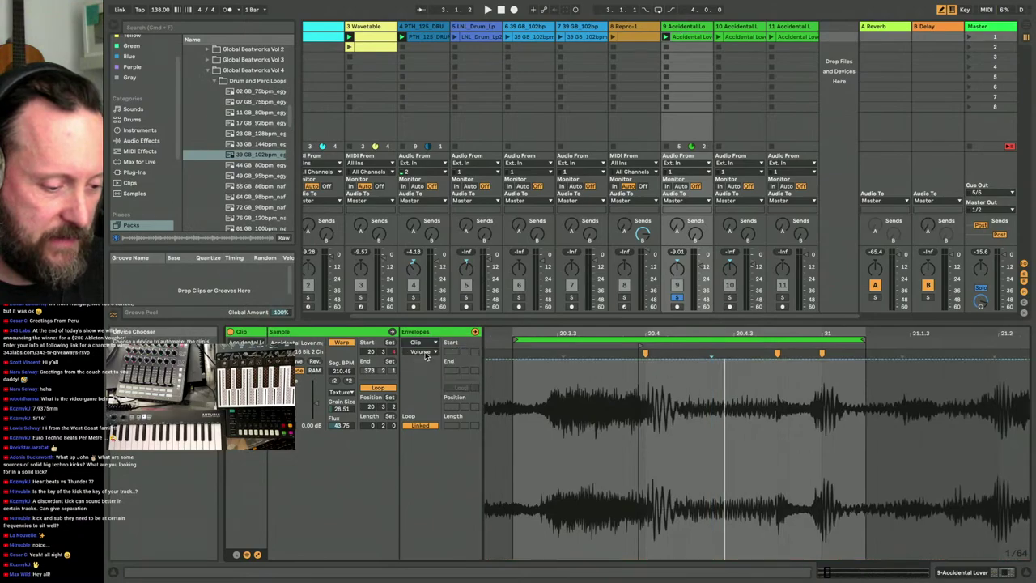
{"action": "key", "text": "space"}
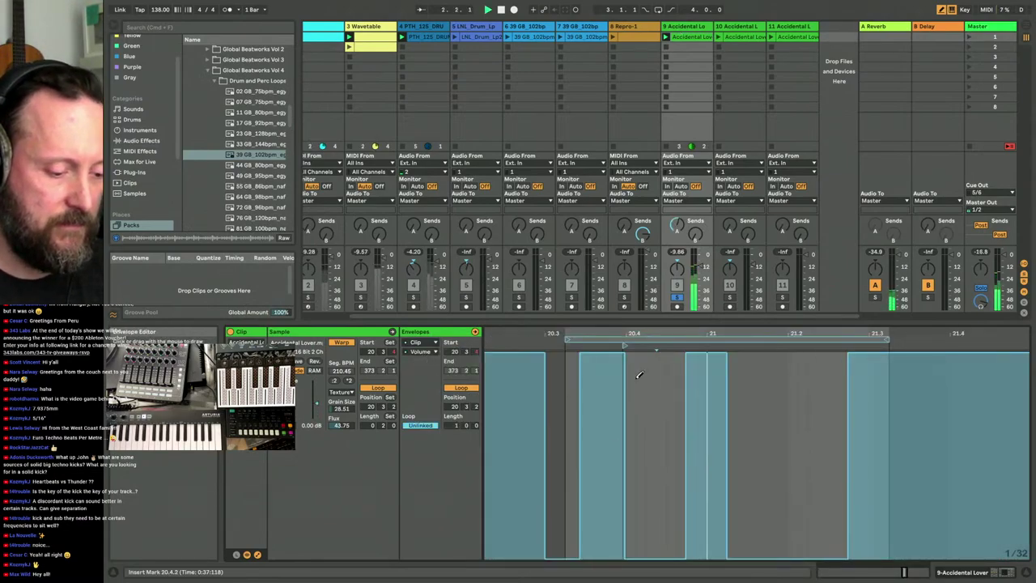
- Examine the steep volume envelope drop near 20.4 in track 9's clip up close, and stop playback
{"action": "scroll", "coordinate": [620, 393], "scroll_direction": "up", "scroll_amount": 5}
{"action": "scroll", "coordinate": [620, 393], "scroll_direction": "up", "scroll_amount": 1}
{"action": "left_click", "coordinate": [664, 355]}
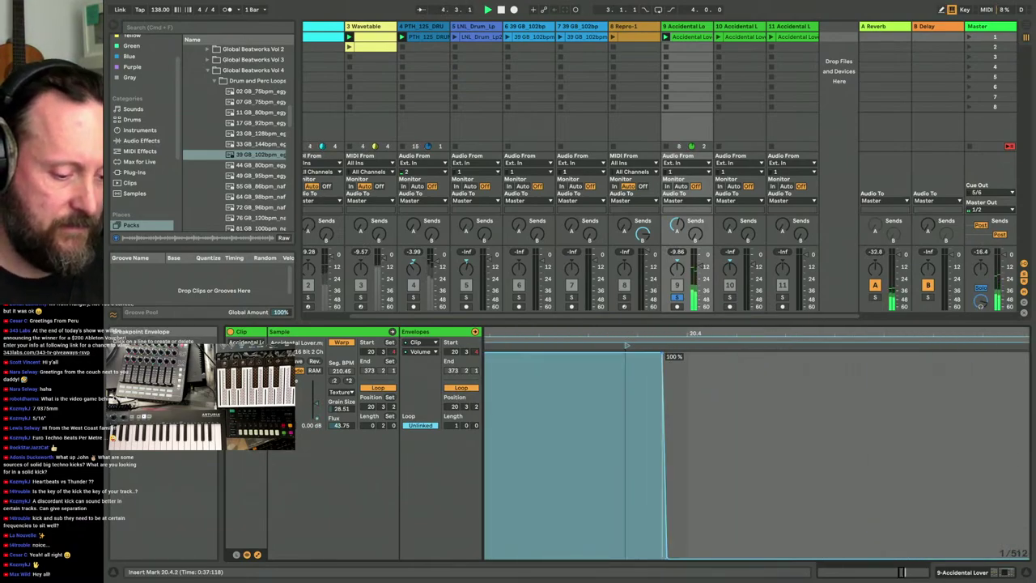
{"action": "scroll", "coordinate": [672, 405], "scroll_direction": "down", "scroll_amount": 4}
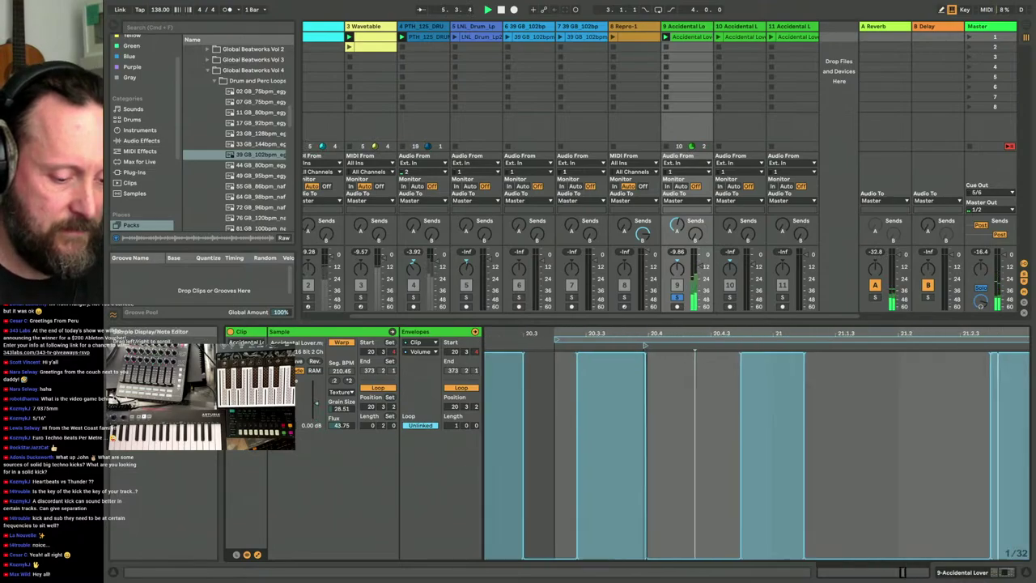
{"action": "left_click_drag", "start_coordinate": [662, 332], "coordinate": [581, 332]}
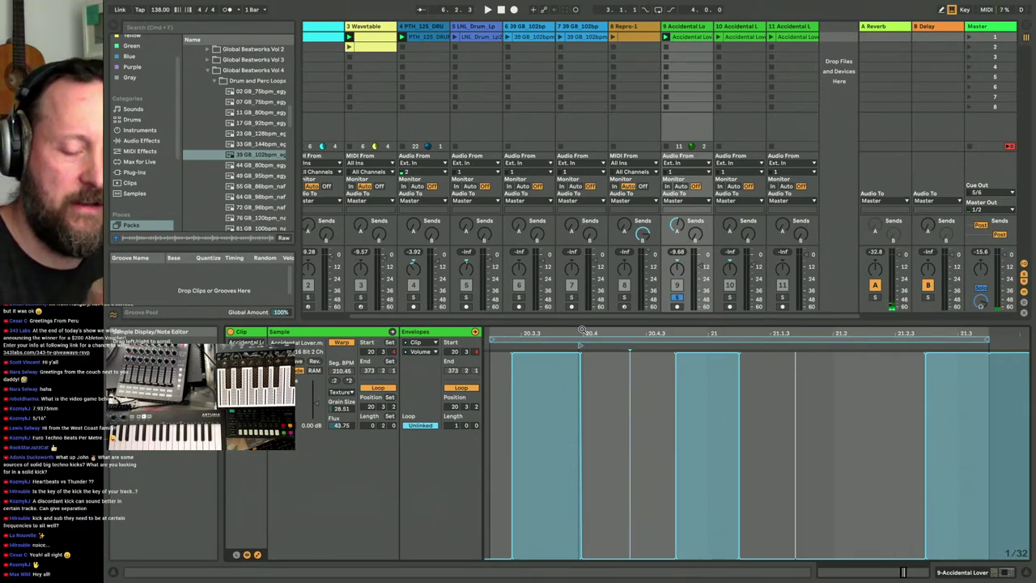
{"action": "left_click", "coordinate": [612, 392]}
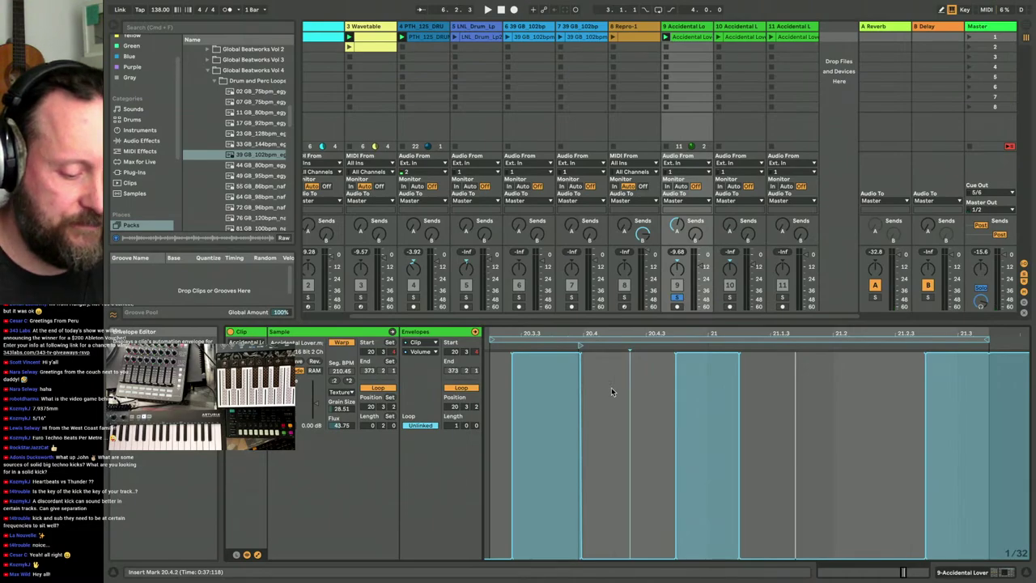
- Play the kick soloed together with track 9 and turn track 9's Reverb send all the way down
{"action": "scroll", "coordinate": [572, 245], "scroll_direction": "left", "scroll_amount": 2}
{"action": "key", "text": "space"}
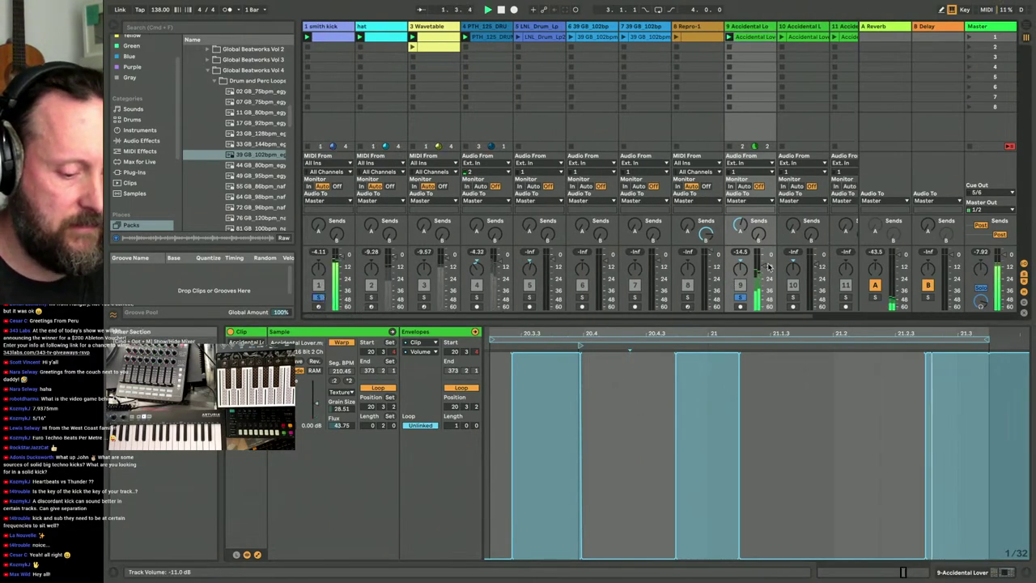
{"action": "left_click", "coordinate": [740, 225]}
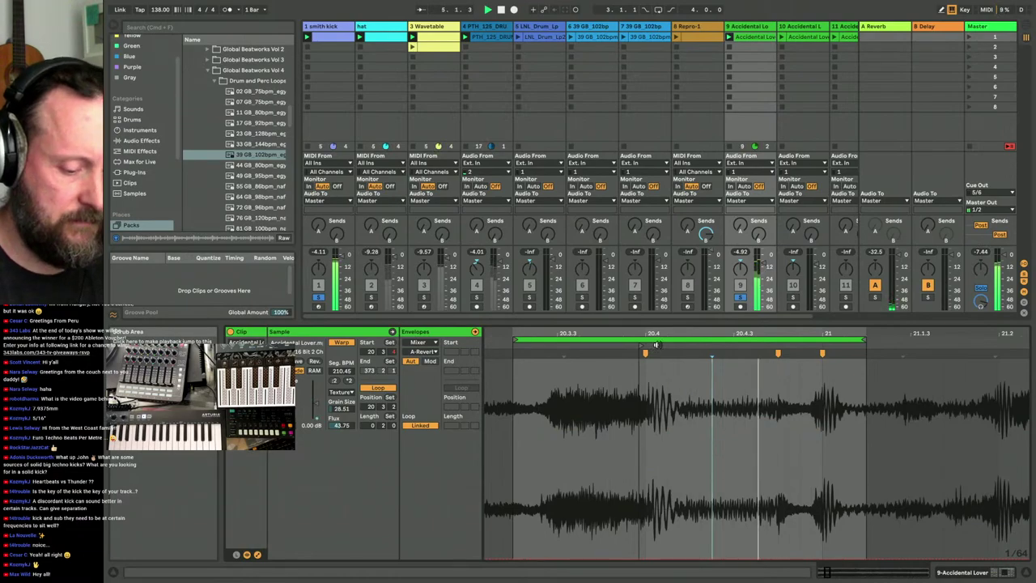
- Replace the warp marker near 20.4.4 in track 9's clip with one placed slightly earlier, just after 20.4.3, and listen to the loop
{"action": "left_click_drag", "start_coordinate": [647, 352], "coordinate": [643, 354]}
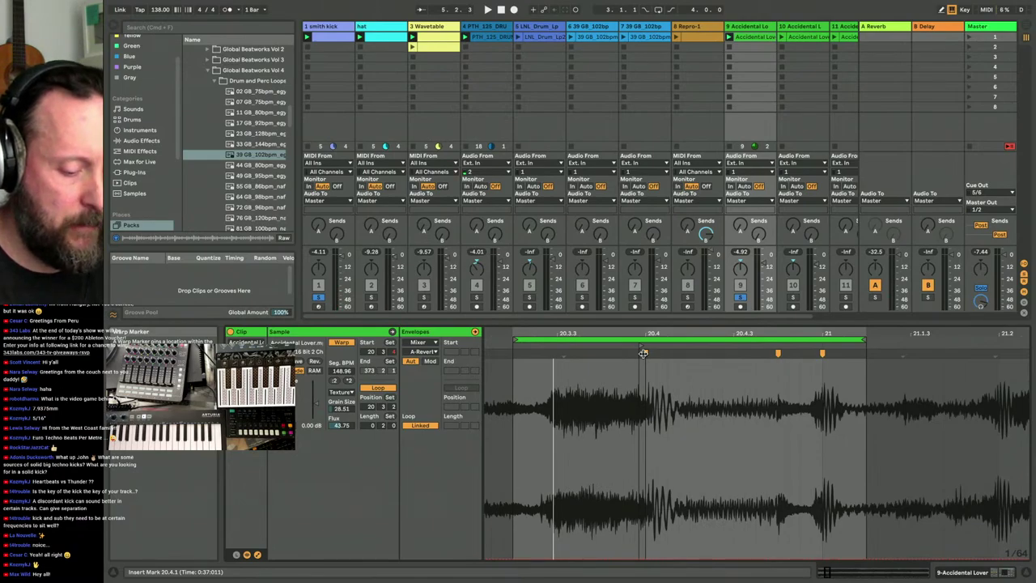
{"action": "left_click", "coordinate": [778, 357]}
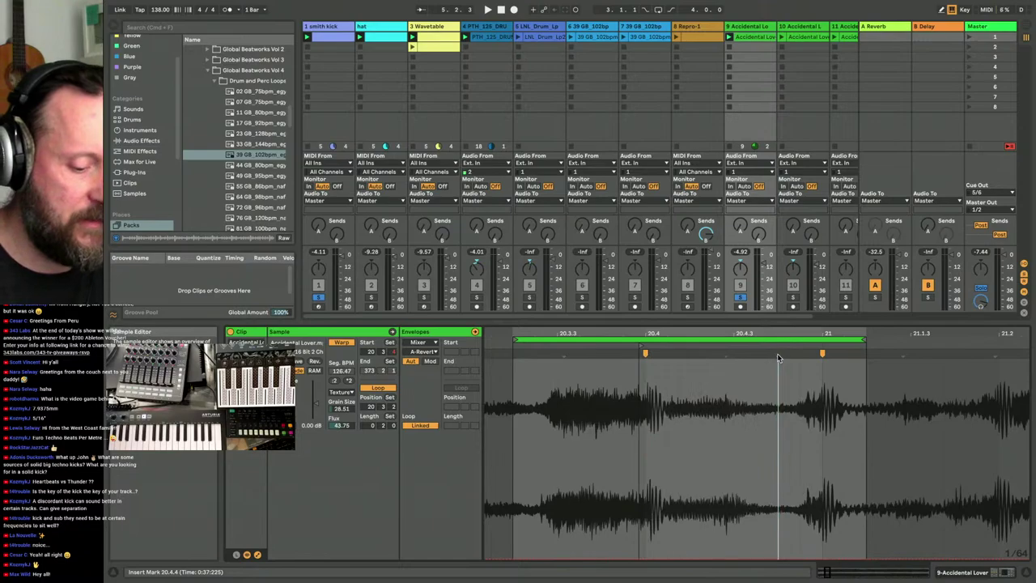
{"action": "key", "text": "space"}
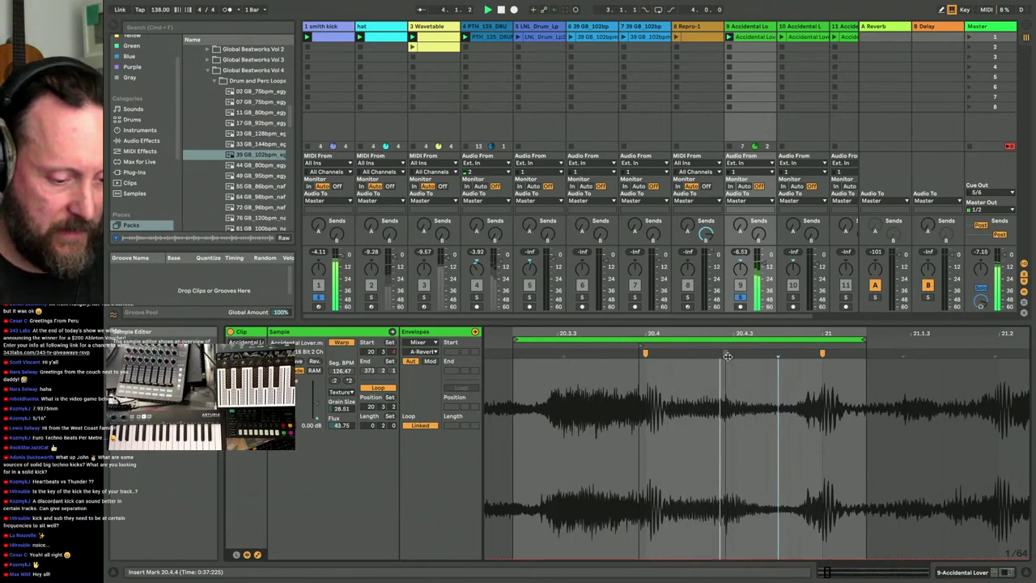
{"action": "mouse_move", "coordinate": [726, 354]}
{"action": "left_mouse_down"}
{"action": "mouse_move", "coordinate": [774, 356]}
{"action": "mouse_move", "coordinate": [790, 369]}
{"action": "mouse_move", "coordinate": [769, 373]}
{"action": "left_mouse_up"}
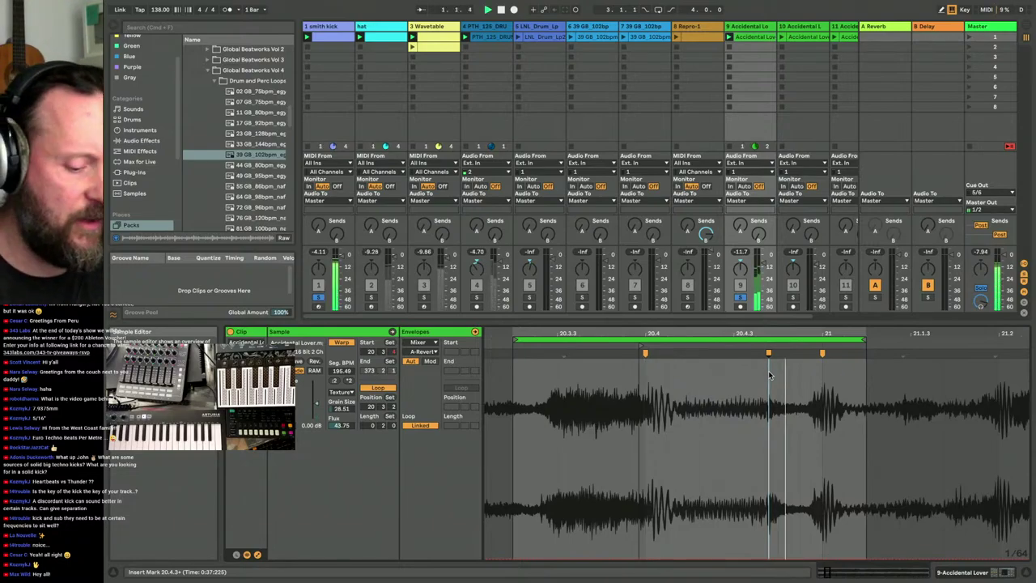
{"action": "double_click", "coordinate": [823, 353]}
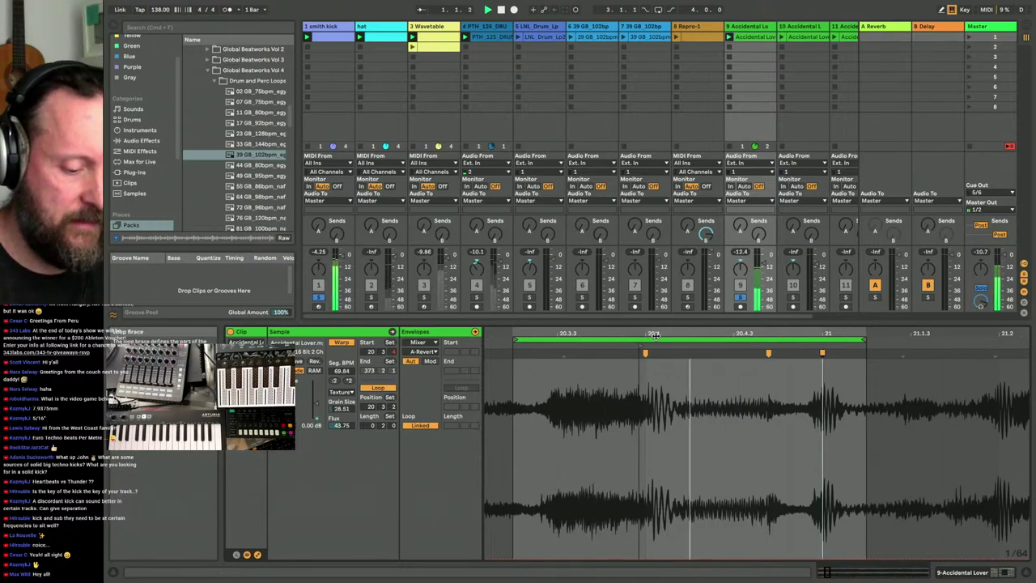
{"action": "left_click_drag", "start_coordinate": [653, 343], "coordinate": [654, 364]}
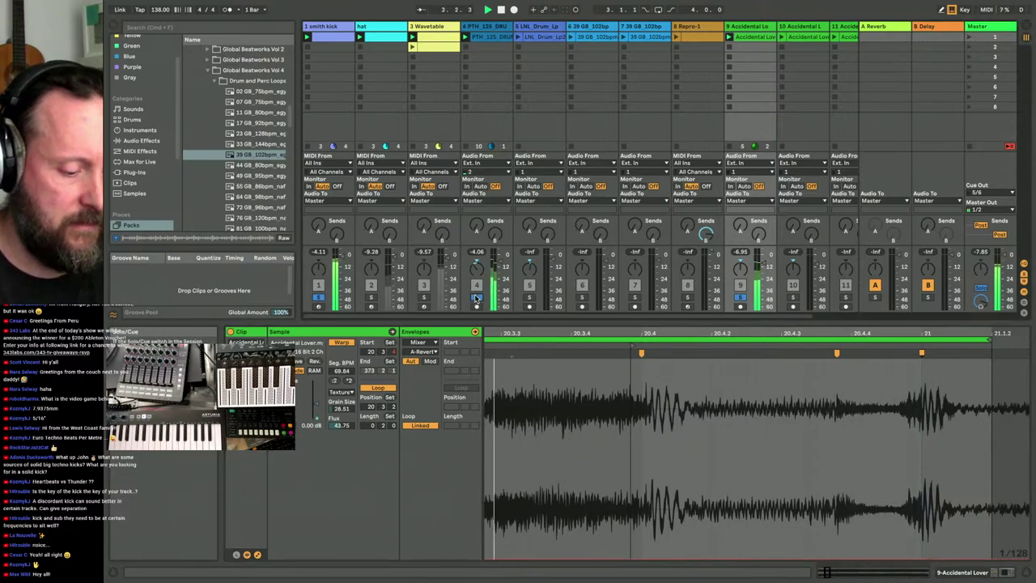
- Clear the solos so the full mix plays, and launch the second Wavetable clip
{"action": "left_click", "coordinate": [477, 299]}
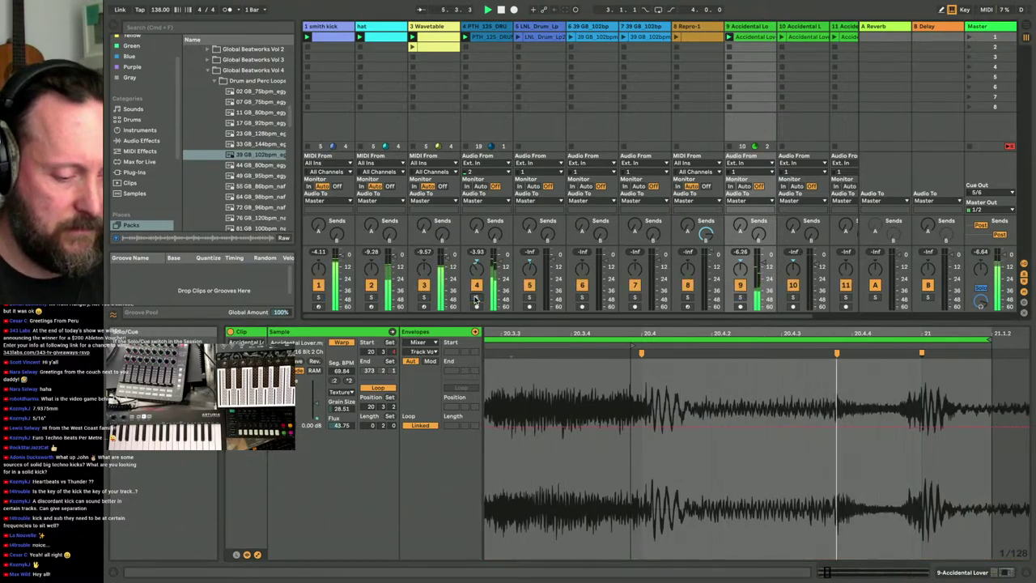
{"action": "left_click", "coordinate": [411, 47]}
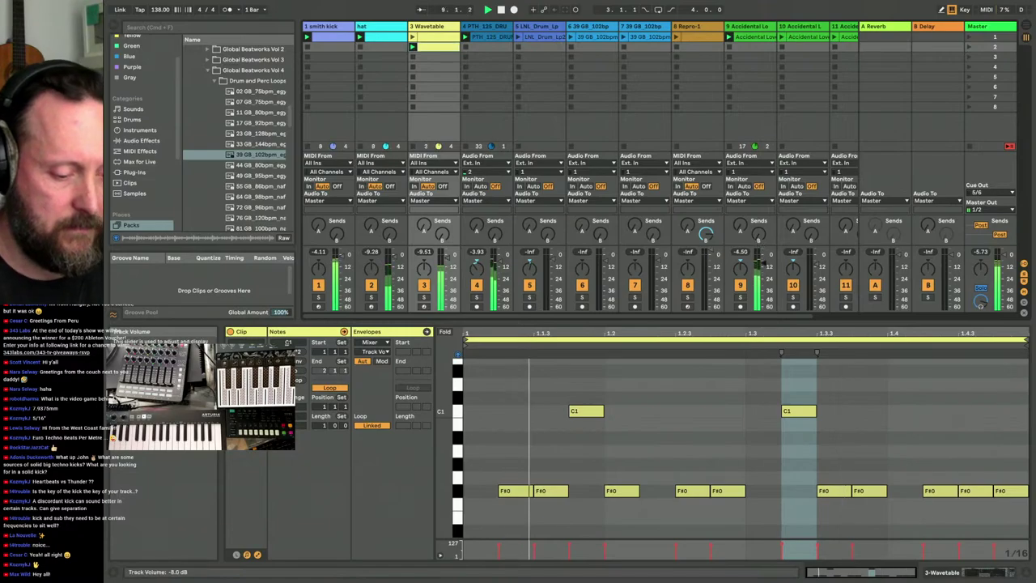
- Duplicate track 9's Accidental Lover clip into the slot below and launch the copy
{"action": "scroll", "coordinate": [749, 53], "scroll_direction": "right", "scroll_amount": 1}
{"action": "left_click", "coordinate": [743, 37]}
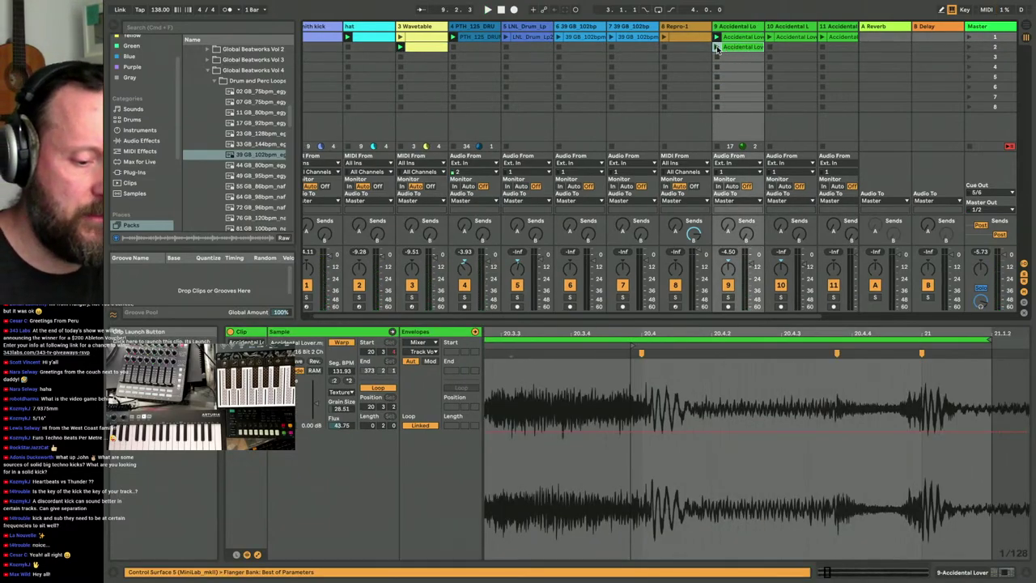
{"action": "left_click", "coordinate": [717, 47]}
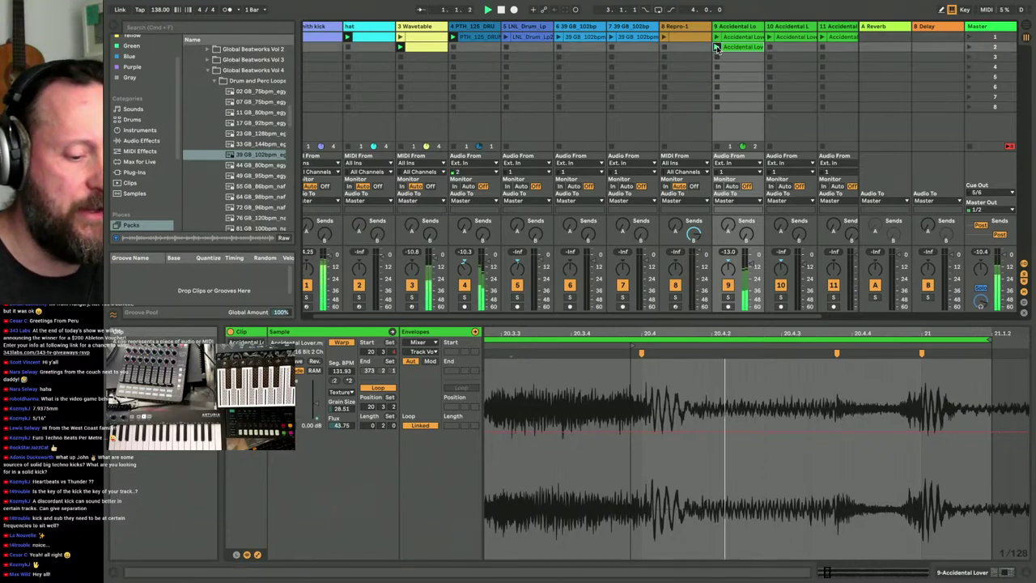
- Check the duplicated clip's envelope device choices, and launch track 11's Accidental Lover clip with its effect chain displayed
{"action": "right_click", "coordinate": [737, 50]}
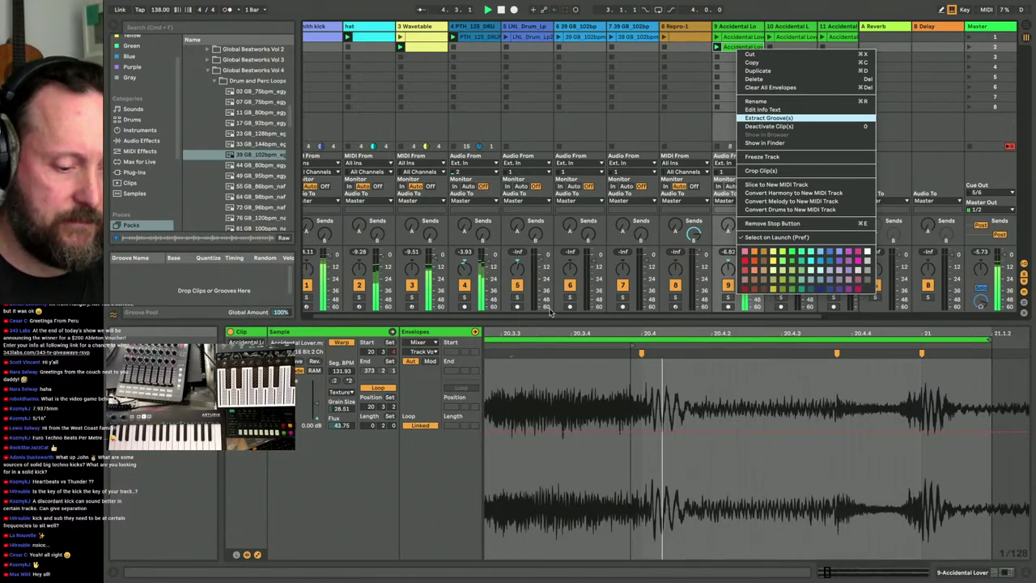
{"action": "left_click", "coordinate": [423, 344]}
{"action": "left_click", "coordinate": [423, 344]}
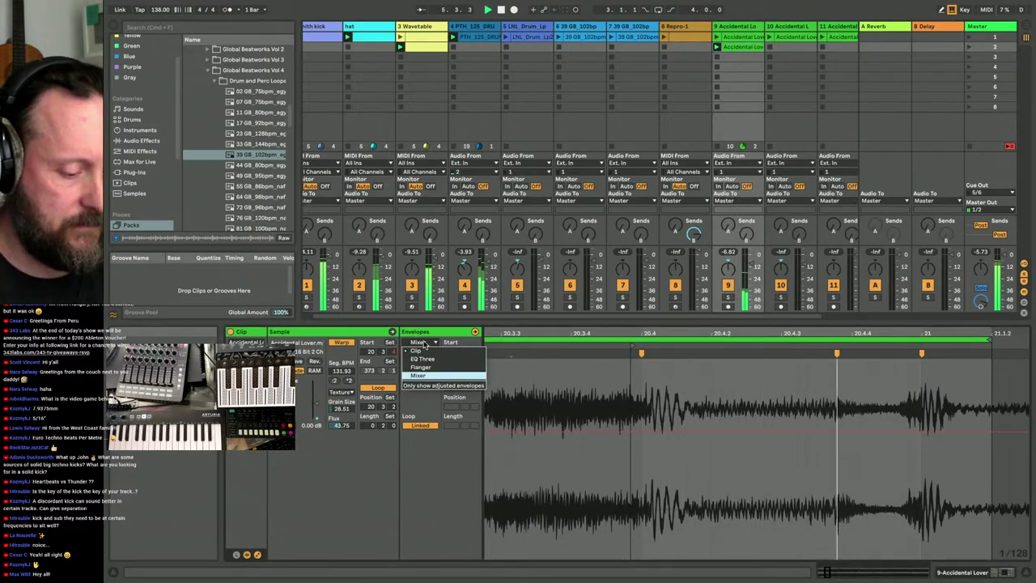
{"action": "left_click", "coordinate": [419, 337]}
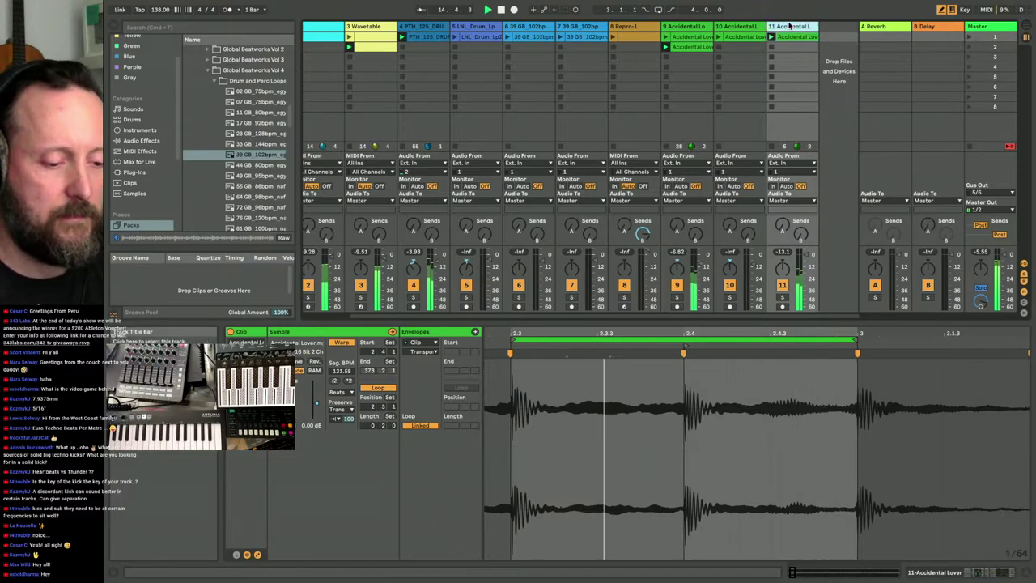
{"action": "key", "text": "shift+Tab"}
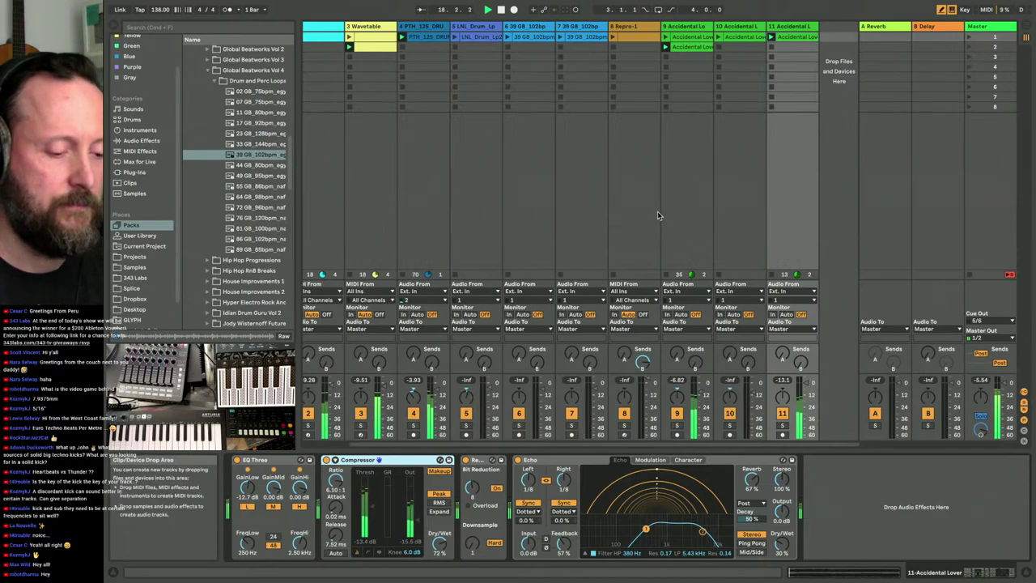
- Audition track 6's 39 GB_102bpm loop in the mix, and stop that clip and playback
{"action": "scroll", "coordinate": [562, 157], "scroll_direction": "left", "scroll_amount": 2}
{"action": "left_click", "coordinate": [563, 47]}
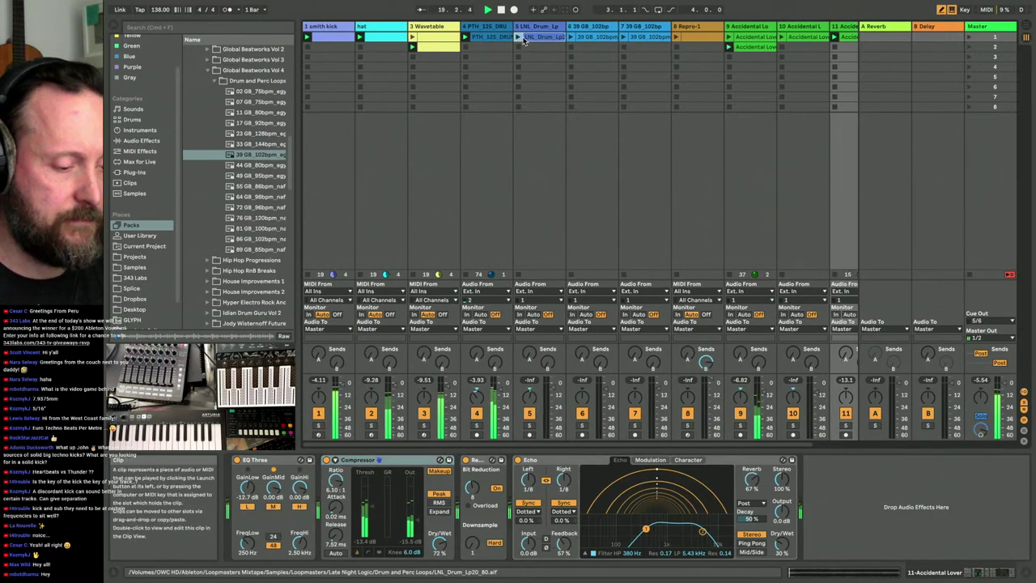
{"action": "left_click", "coordinate": [604, 351]}
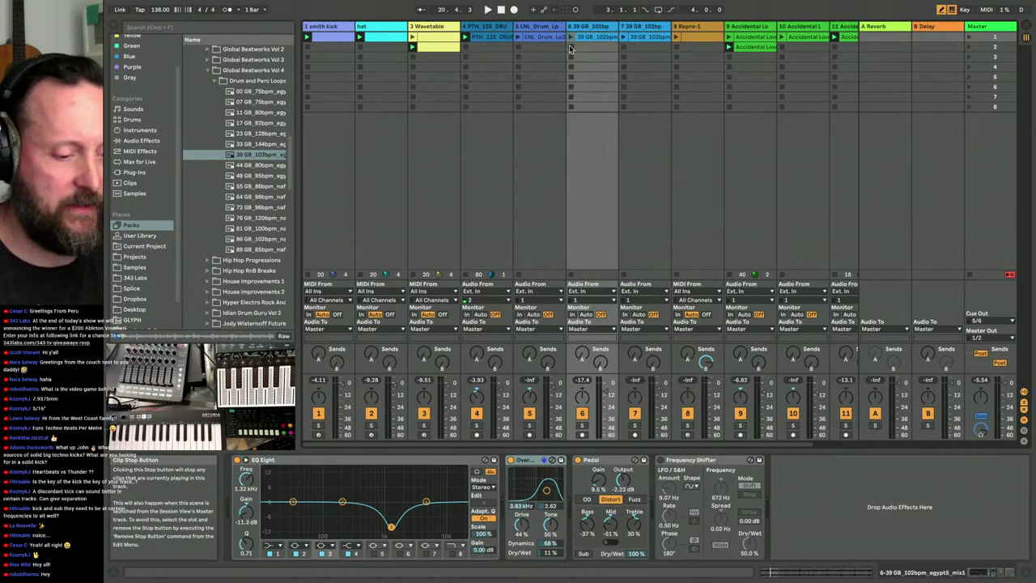
- Launch the loops on tracks 5 and 7 in the mix and stop track 11's clip
{"action": "scroll", "coordinate": [739, 123], "scroll_direction": "right", "scroll_amount": 2}
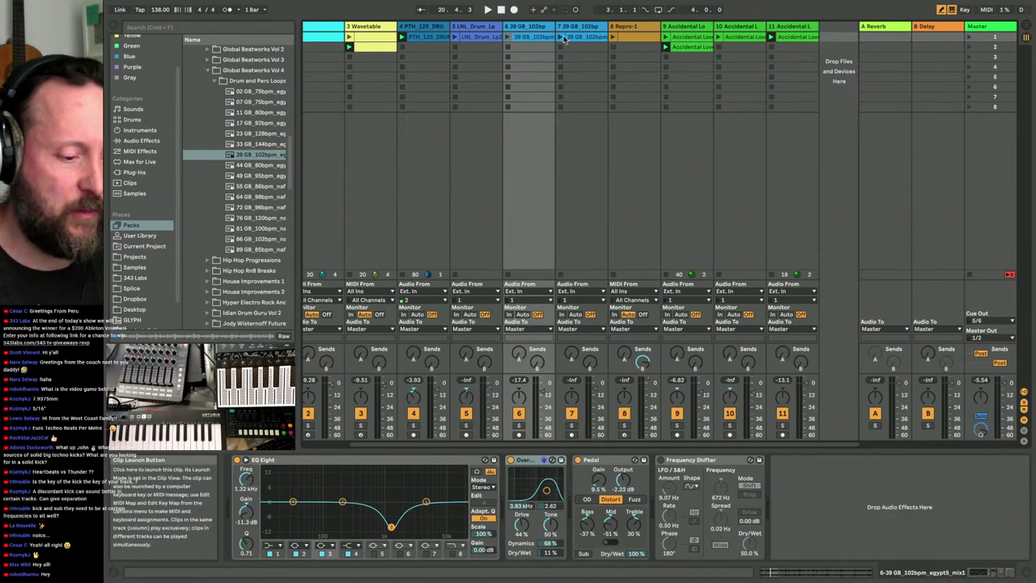
{"action": "left_click", "coordinate": [455, 38]}
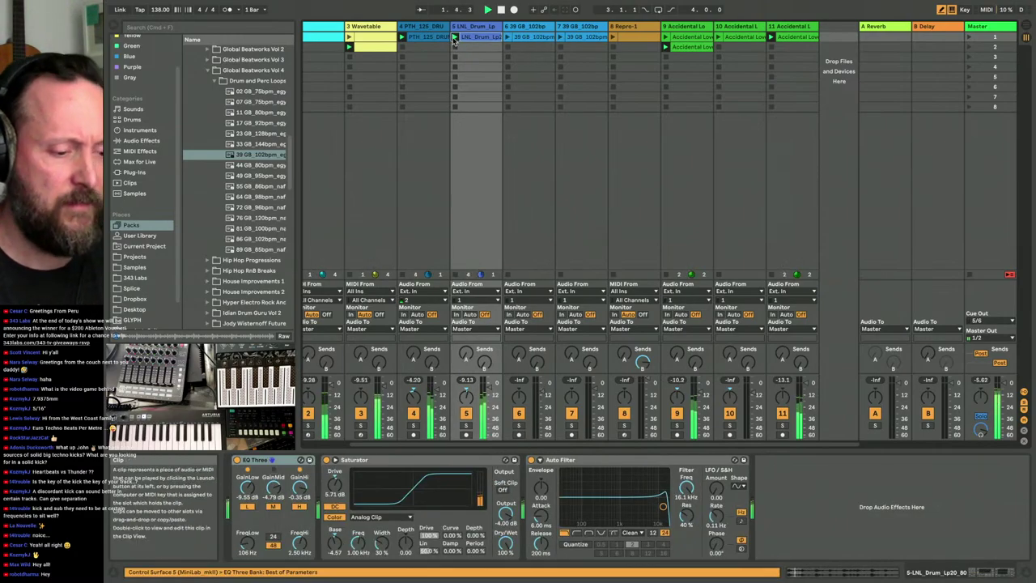
{"action": "left_click", "coordinate": [559, 38]}
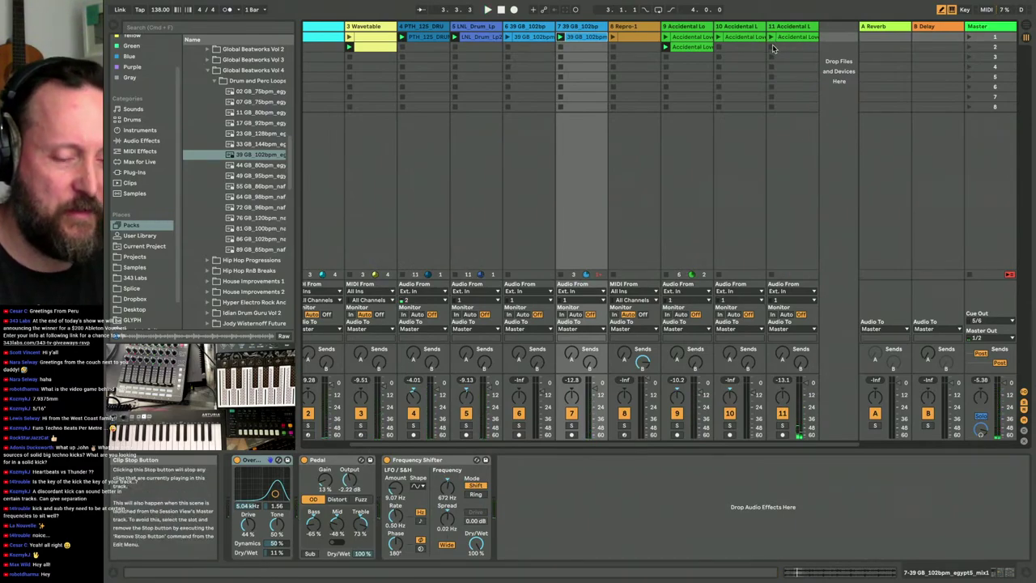
{"action": "key", "text": "space"}
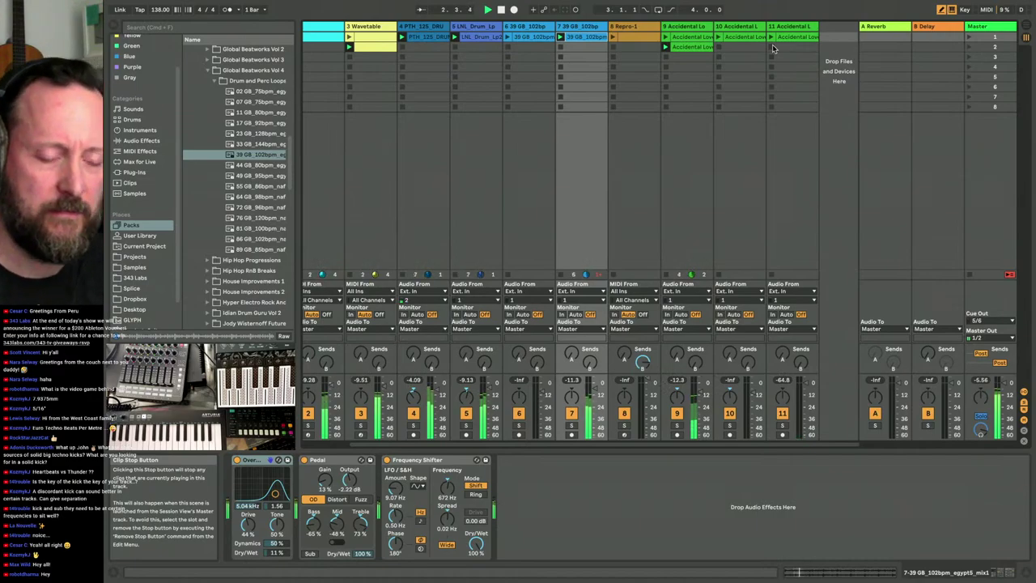
- Bring in track 9's first Accidental Lover clip in place of track 7's loop, and mute track 4
{"action": "left_click", "coordinate": [666, 38]}
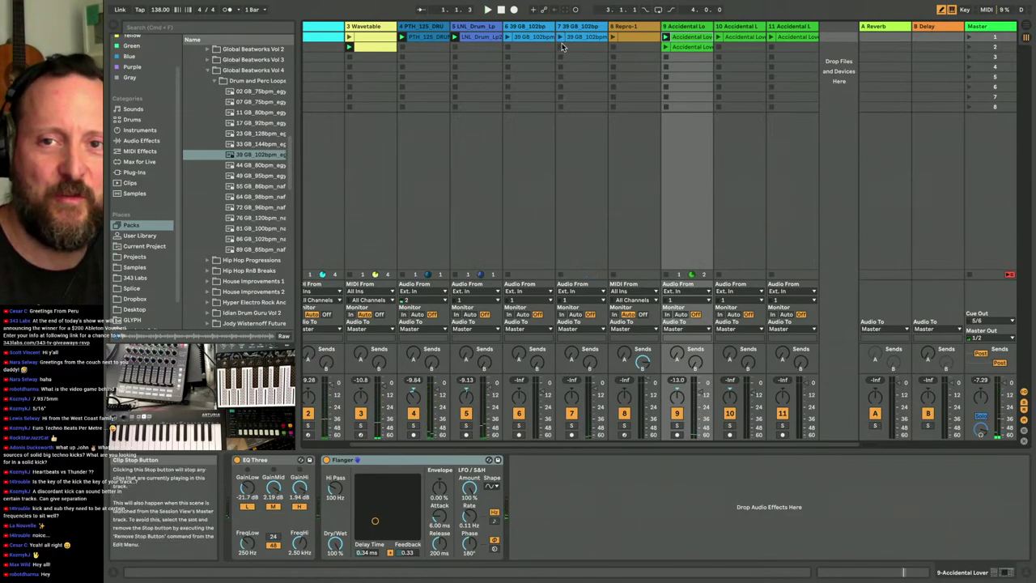
{"action": "scroll", "coordinate": [580, 356], "scroll_direction": "left", "scroll_amount": 2}
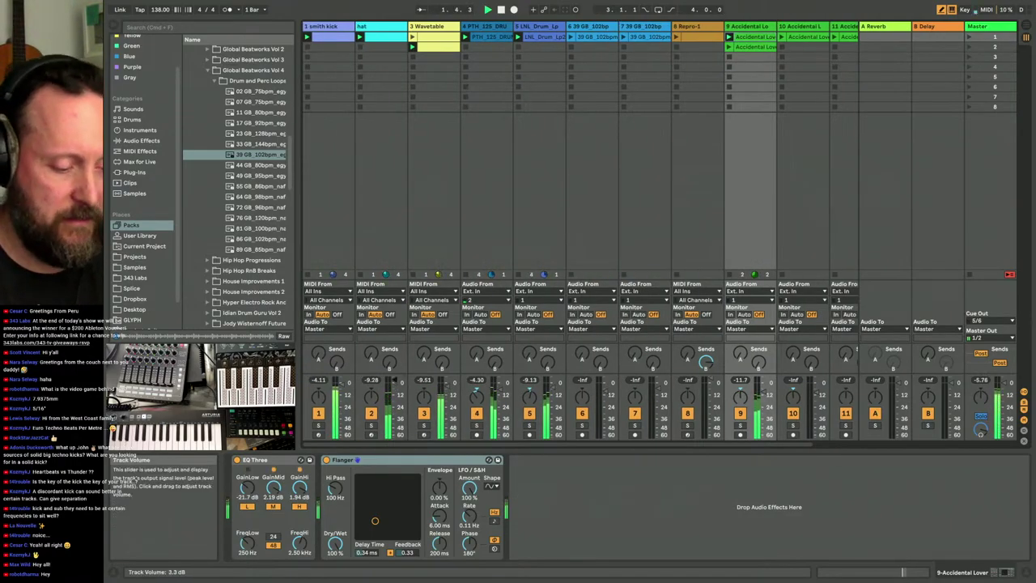
{"action": "left_click", "coordinate": [424, 413]}
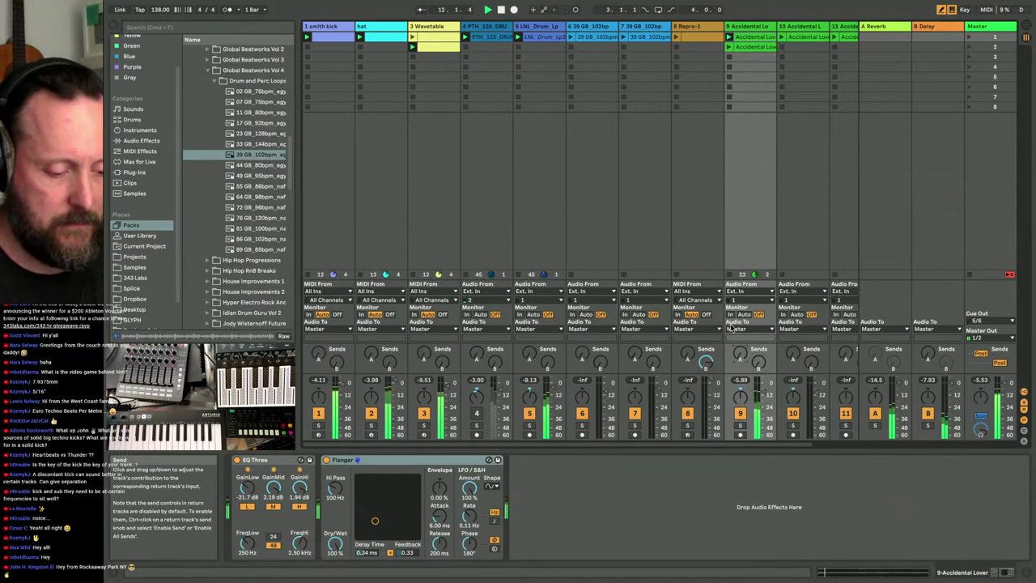
- Launch track 10's Accidental Lover clip and stop the clip playing on track 9
{"action": "scroll", "coordinate": [717, 204], "scroll_direction": "right", "scroll_amount": 3}
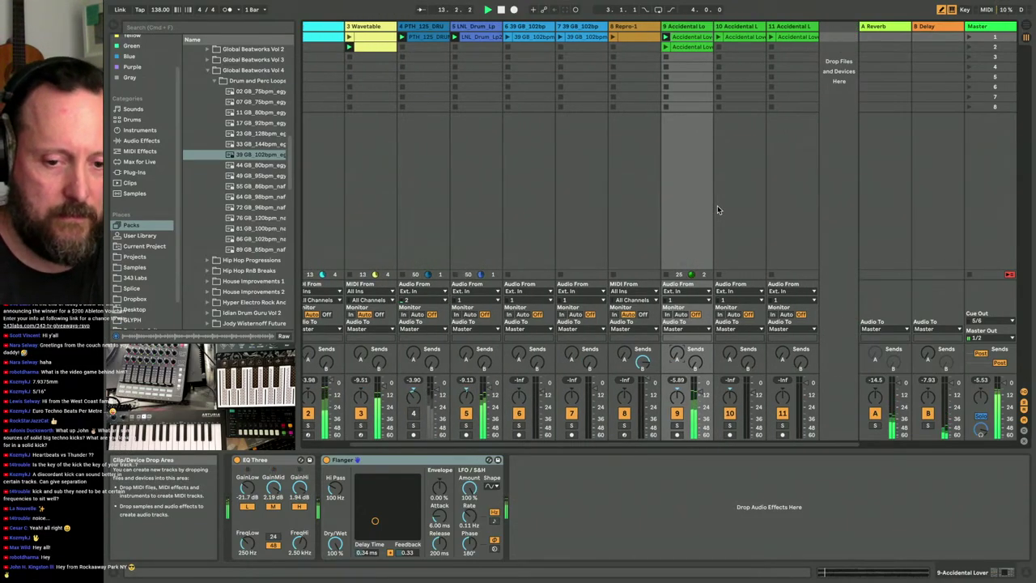
{"action": "left_click", "coordinate": [718, 37]}
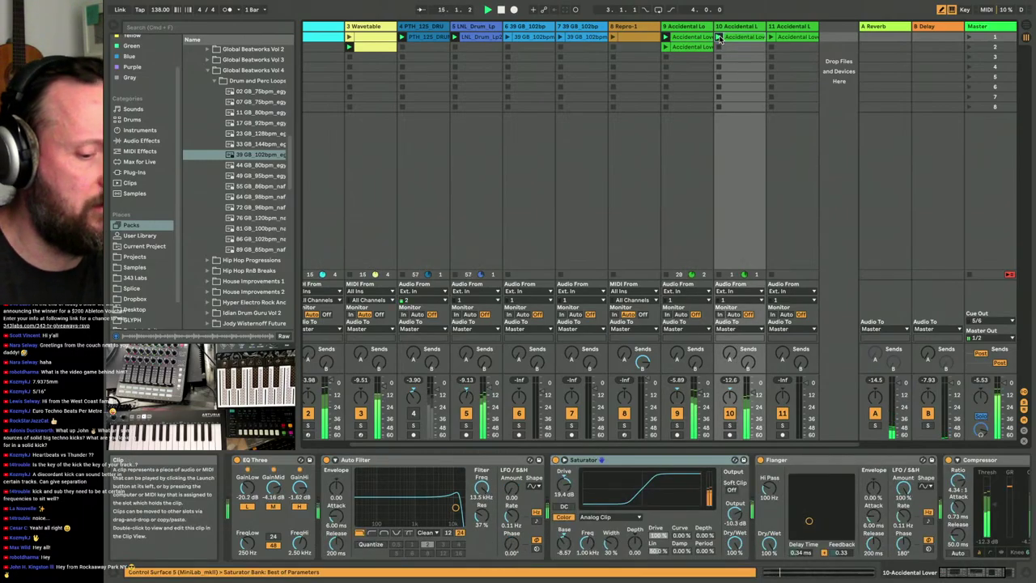
{"action": "left_click", "coordinate": [667, 60]}
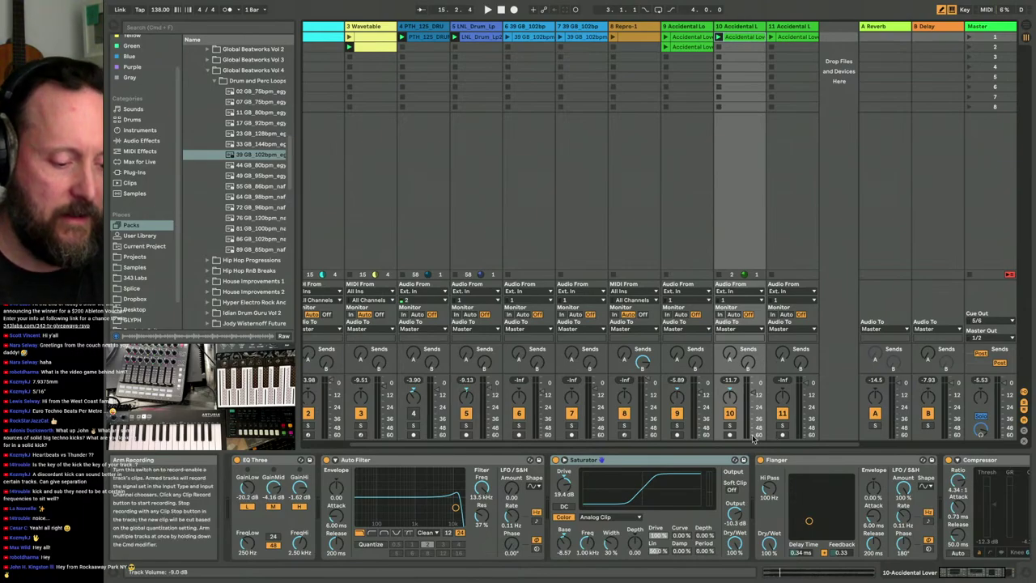
- Set soloed track 10's volume to -10 dB, lower its Auto Filter cutoff to 347 Hz, and solo the kick alongside it
{"action": "left_click_drag", "start_coordinate": [748, 395], "coordinate": [753, 394]}
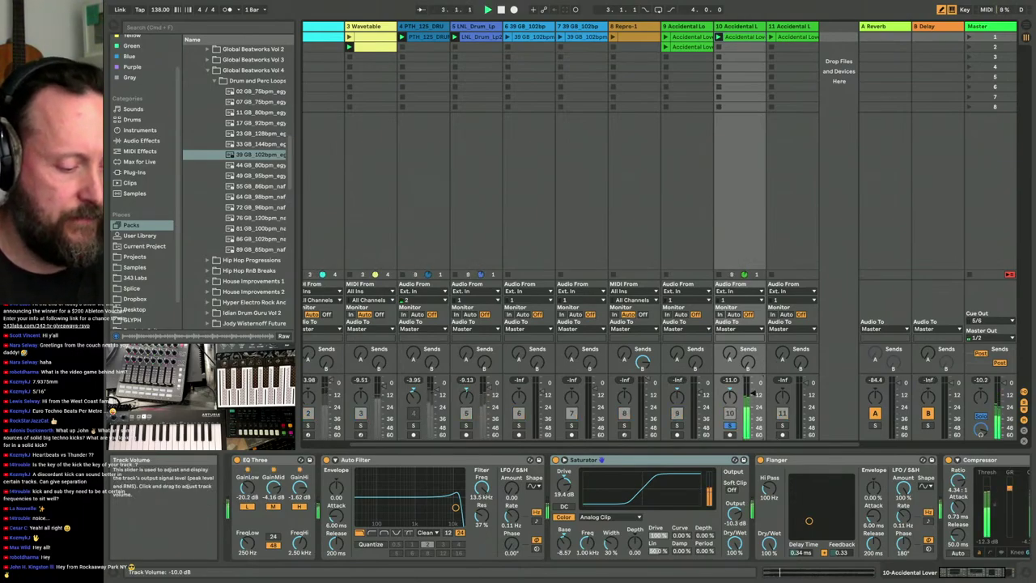
{"action": "left_click_drag", "start_coordinate": [455, 508], "coordinate": [398, 508]}
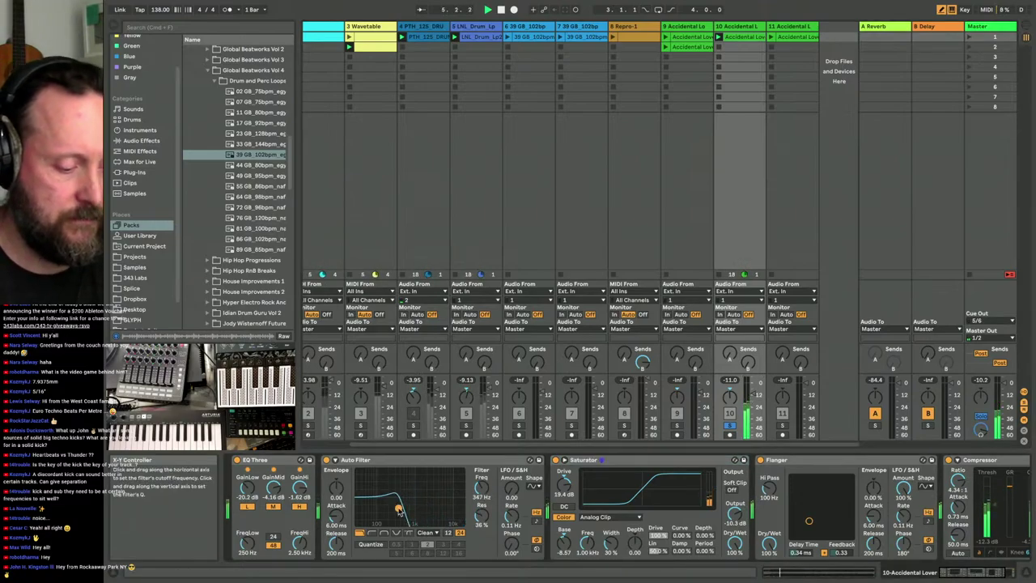
{"action": "left_click", "coordinate": [361, 425]}
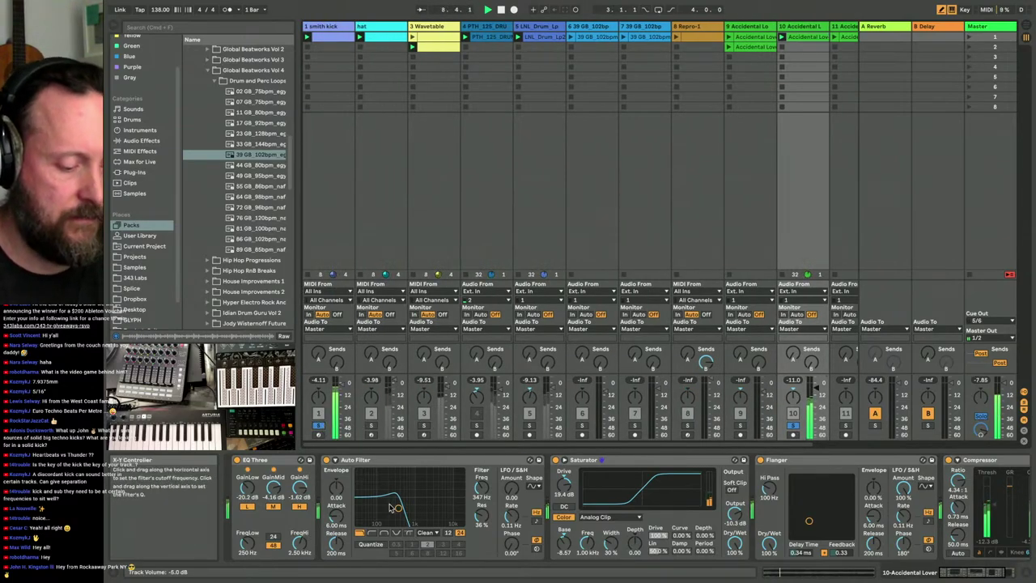
- Raise track 10's Auto Filter cutoff to 9.11 kHz with 43% resonance, and turn up its reverb send
{"action": "left_click_drag", "start_coordinate": [398, 509], "coordinate": [451, 507]}
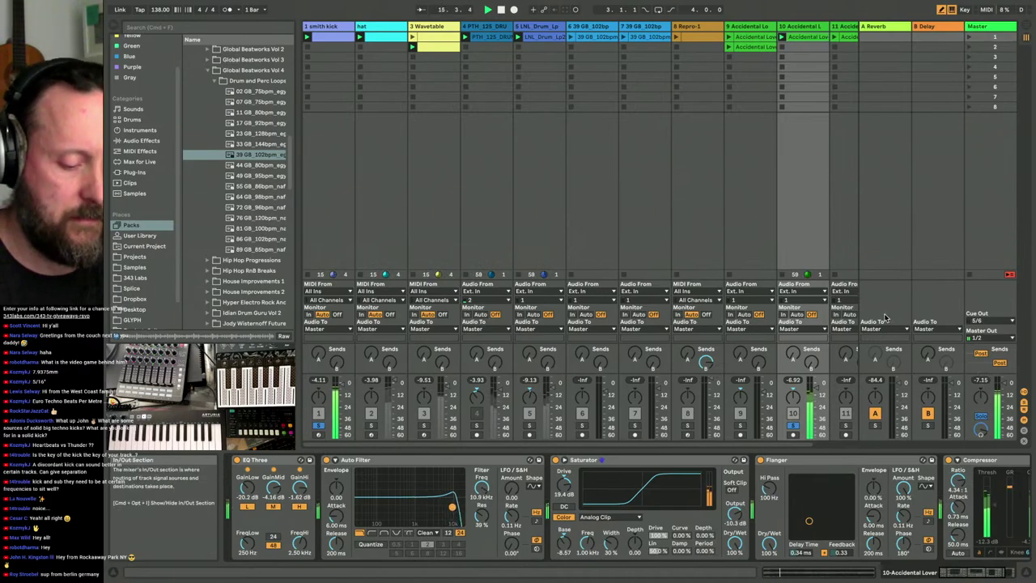
{"action": "left_click_drag", "start_coordinate": [793, 356], "coordinate": [812, 332]}
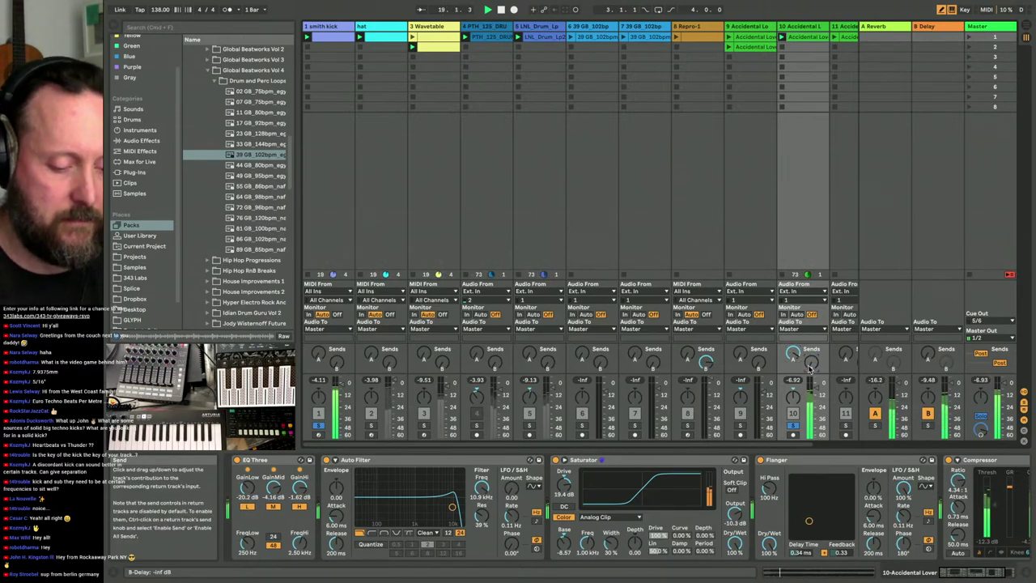
{"action": "left_click_drag", "start_coordinate": [438, 506], "coordinate": [434, 504]}
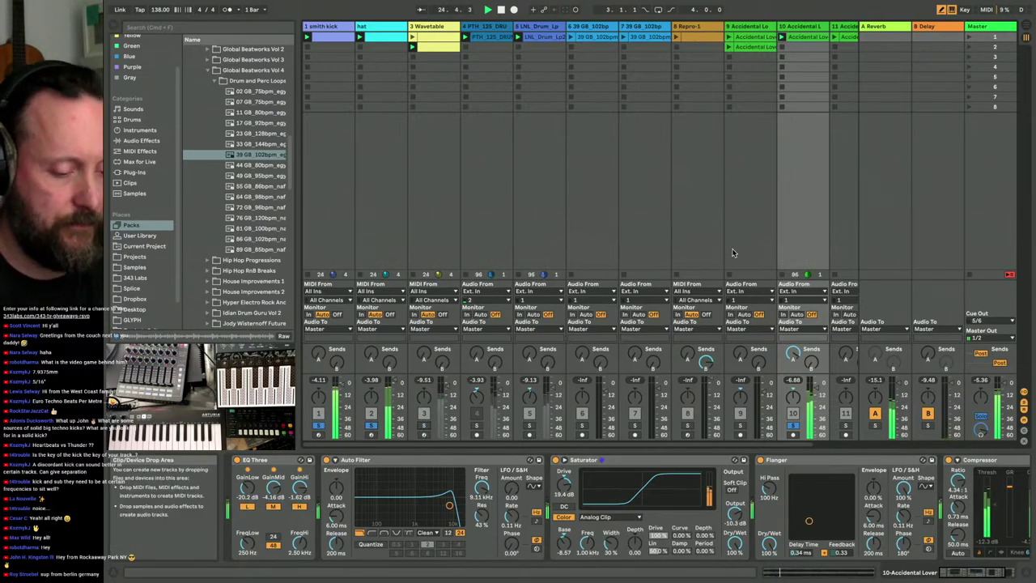
{"action": "scroll", "coordinate": [726, 196], "scroll_direction": "right", "scroll_amount": 2}
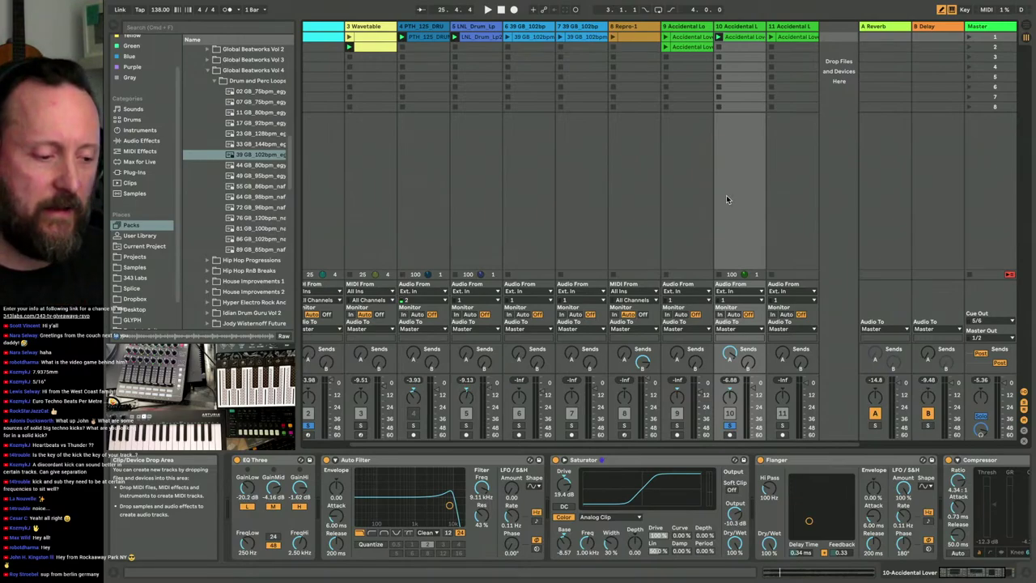
{"action": "scroll", "coordinate": [565, 178], "scroll_direction": "left", "scroll_amount": 2}
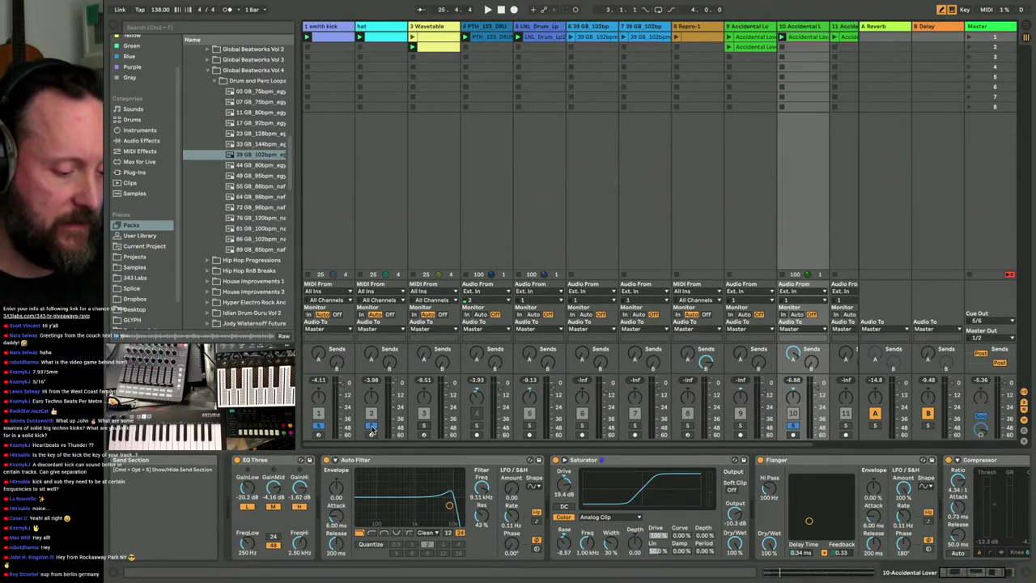
- Solo the Wavetable track together with the kick and add an EQ Eight after the Wavetable track's Overdrive
{"action": "left_click", "coordinate": [423, 426]}
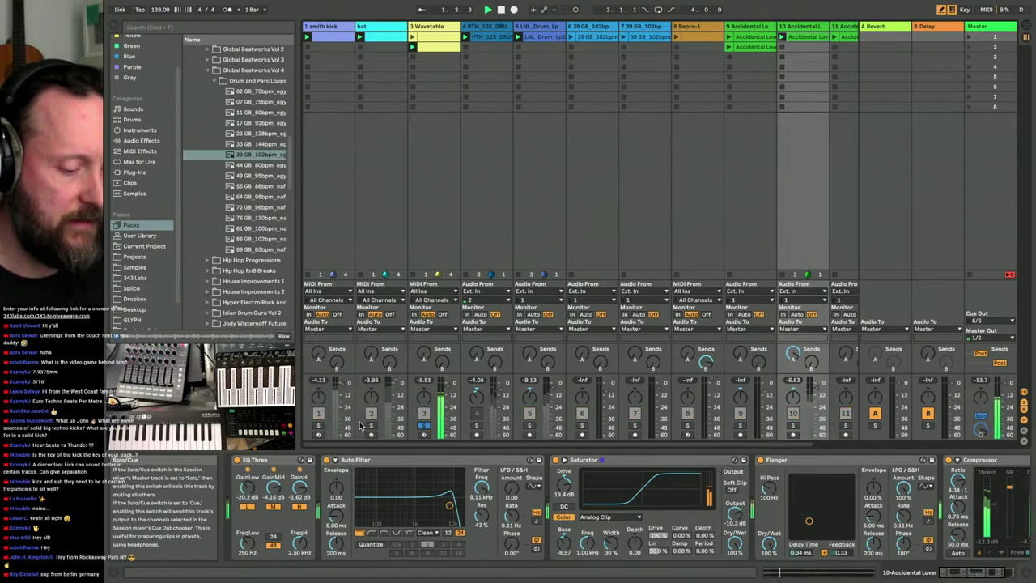
{"action": "left_click", "coordinate": [319, 427]}
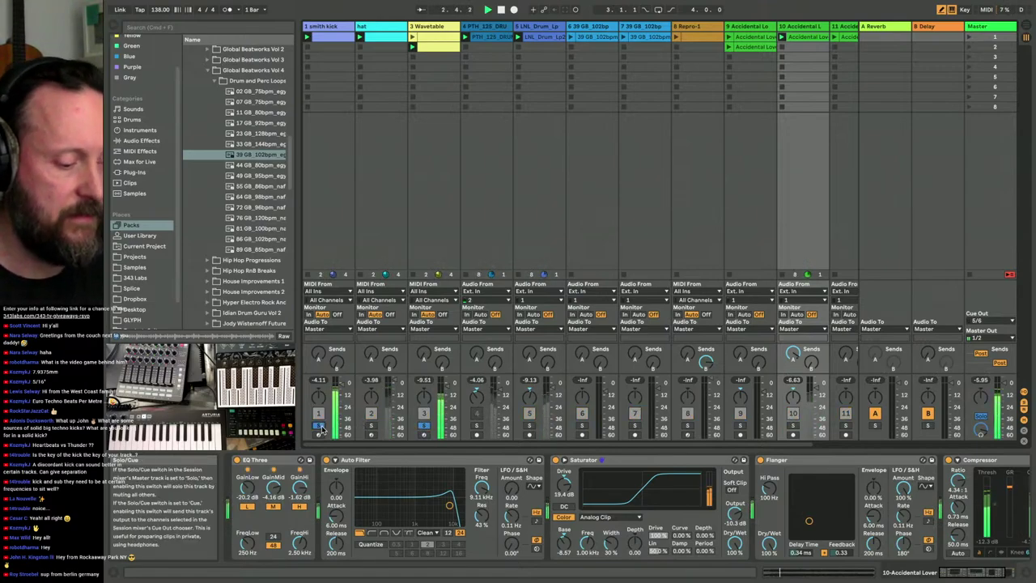
{"action": "left_click", "coordinate": [414, 67]}
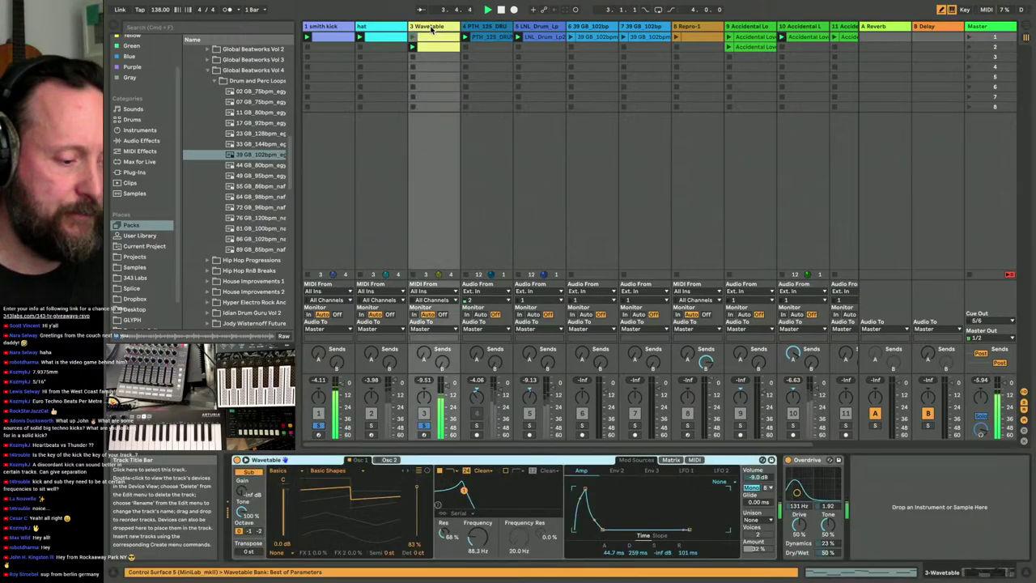
{"action": "left_click", "coordinate": [141, 140]}
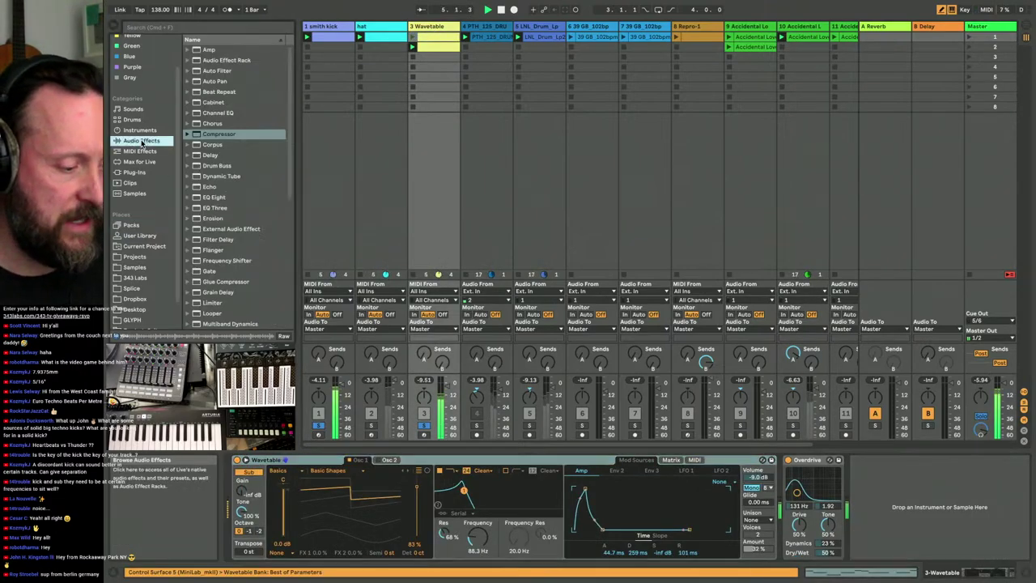
{"action": "double_click", "coordinate": [216, 198]}
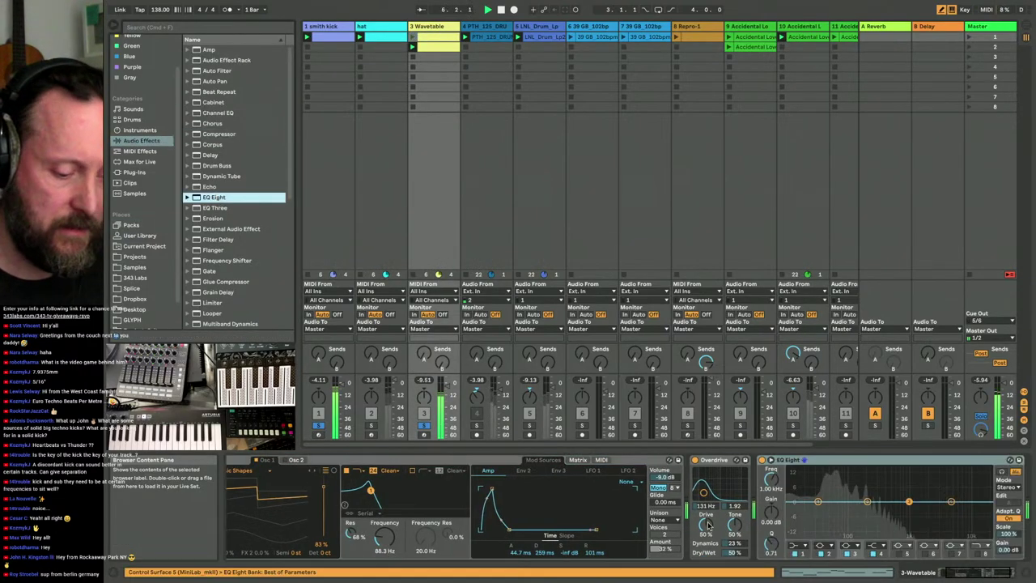
- Open the smith kick track's EQ Eight in the expanded frequency display to examine its curve
{"action": "left_click", "coordinate": [1002, 471]}
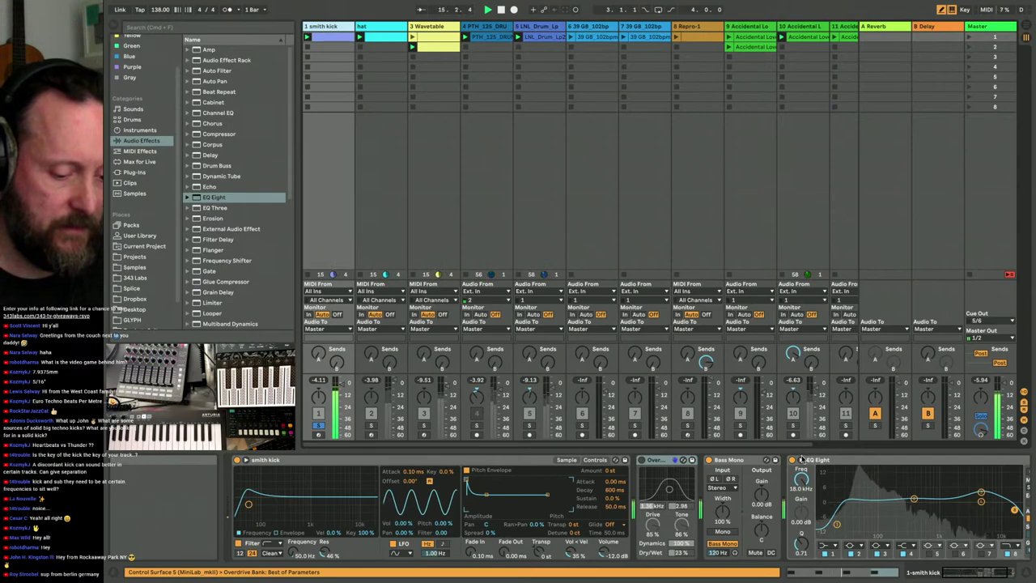
{"action": "left_click", "coordinate": [803, 459]}
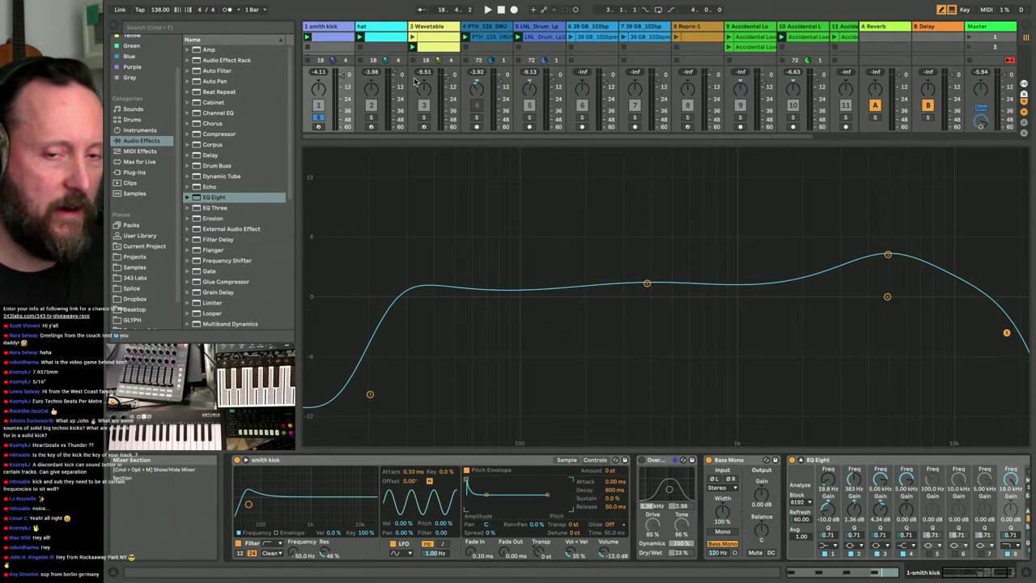
{"action": "left_click", "coordinate": [391, 27]}
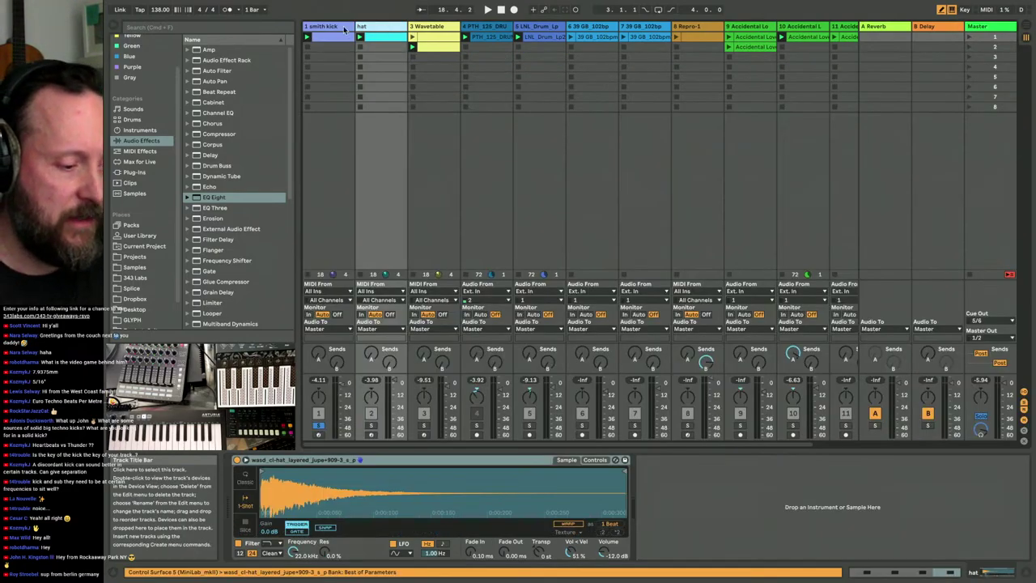
{"action": "left_click", "coordinate": [350, 29]}
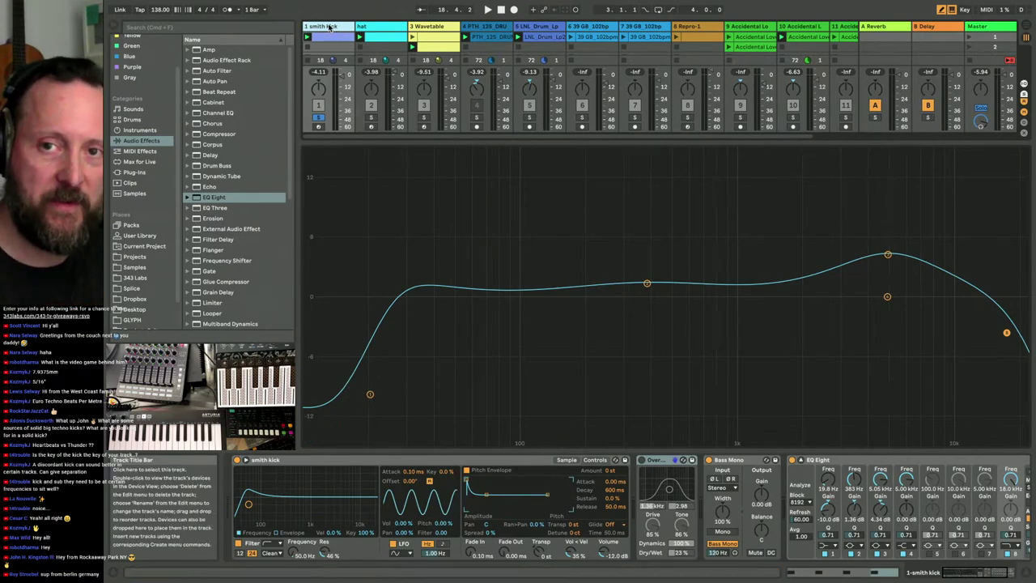
- Play the set and try moving the kick EQ Eight's lowest band to 51.5 Hz at -12 dB
{"action": "key", "text": "space"}
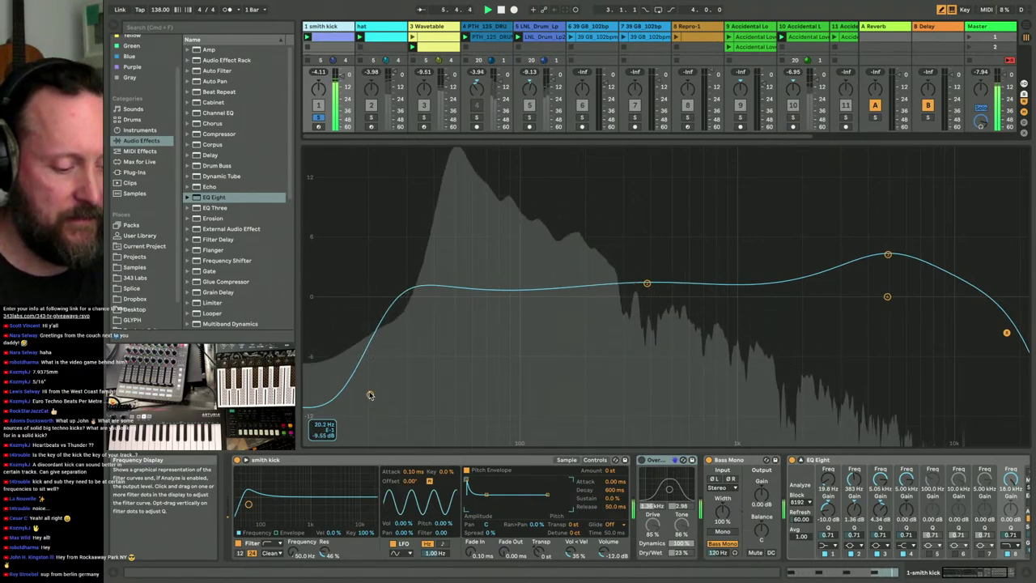
{"action": "left_click_drag", "start_coordinate": [370, 394], "coordinate": [459, 413]}
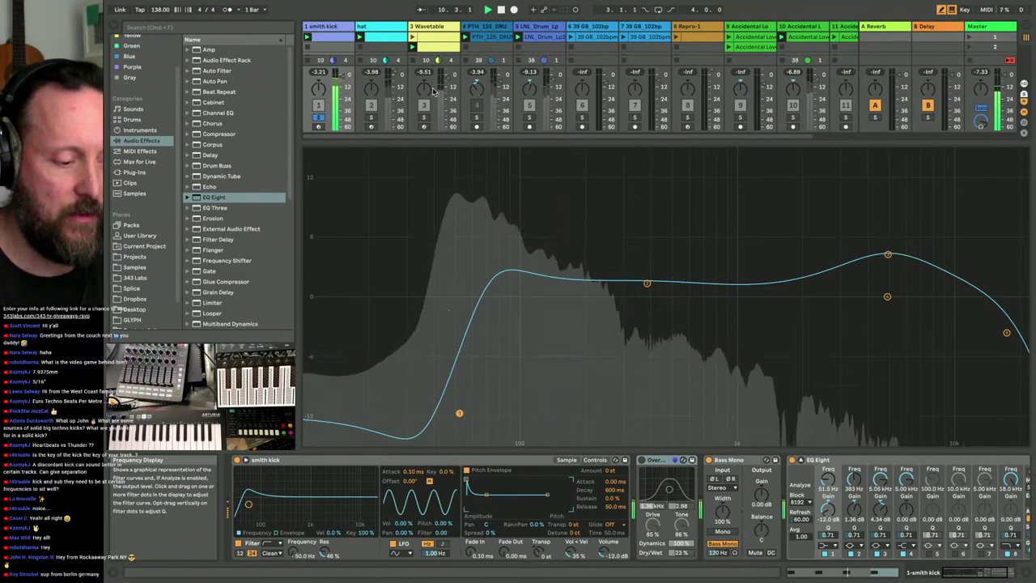
- Solo Wavetable with the kick and try EQ Eight cuts of -10.7 dB at 18.2 Hz and -7.19 dB at 189 Hz
{"action": "left_click", "coordinate": [424, 118]}
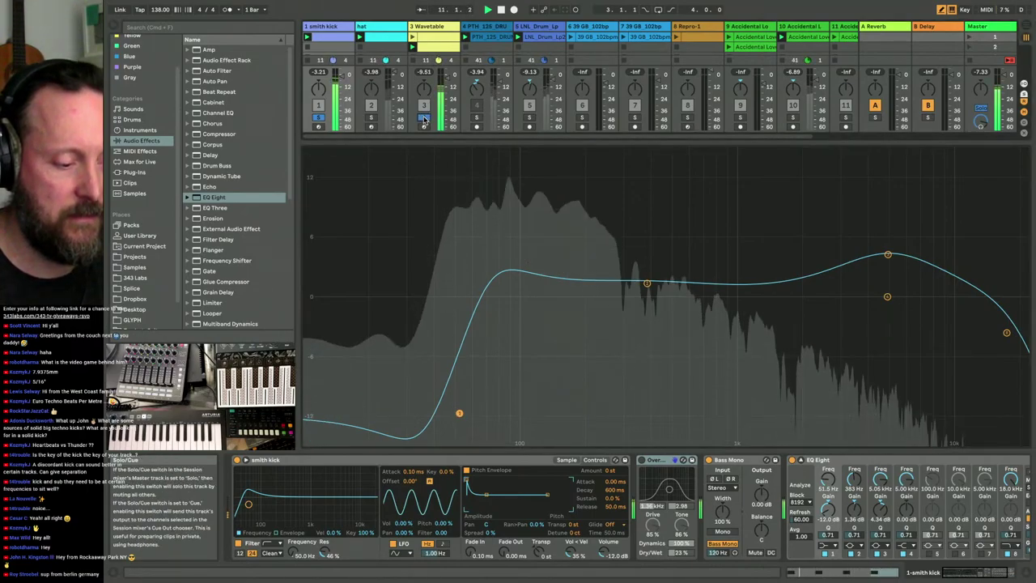
{"action": "left_click", "coordinate": [430, 26]}
{"action": "left_click_drag", "start_coordinate": [409, 296], "coordinate": [362, 401]}
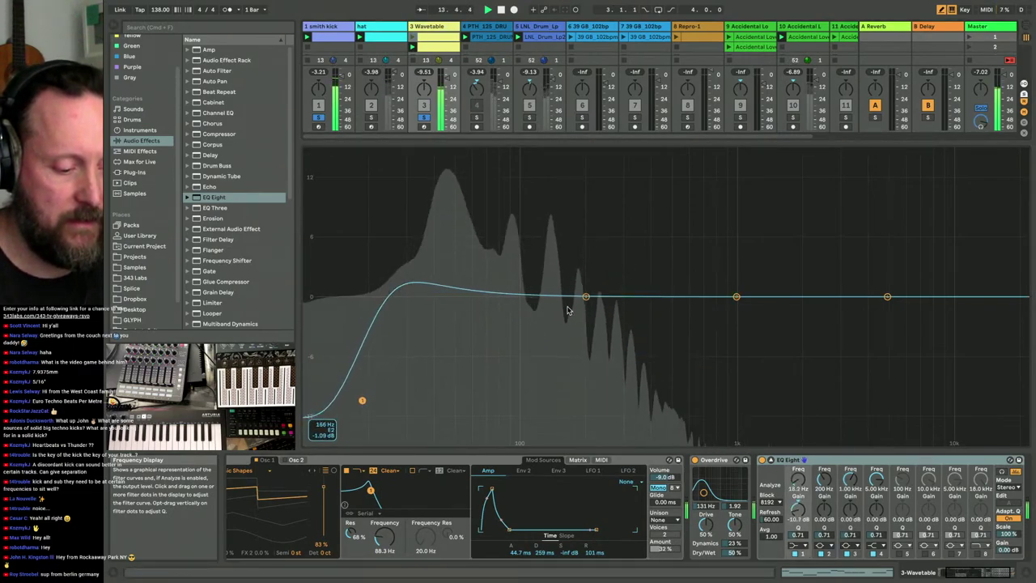
{"action": "left_click_drag", "start_coordinate": [585, 297], "coordinate": [570, 367]}
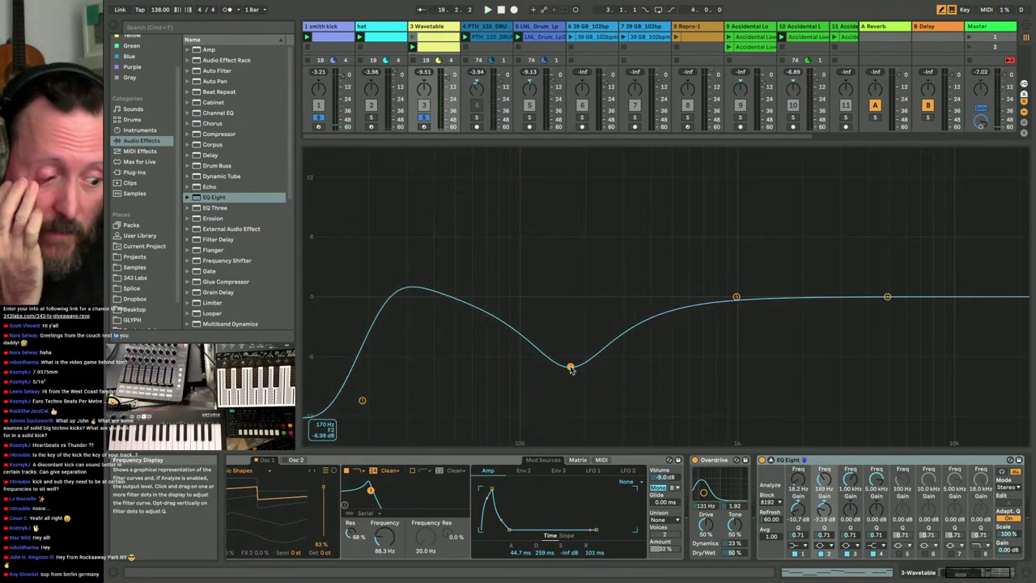
- Undo the EQ Eight changes on the Wavetable and kick tracks and return to the kick
{"action": "key", "text": "super+z"}
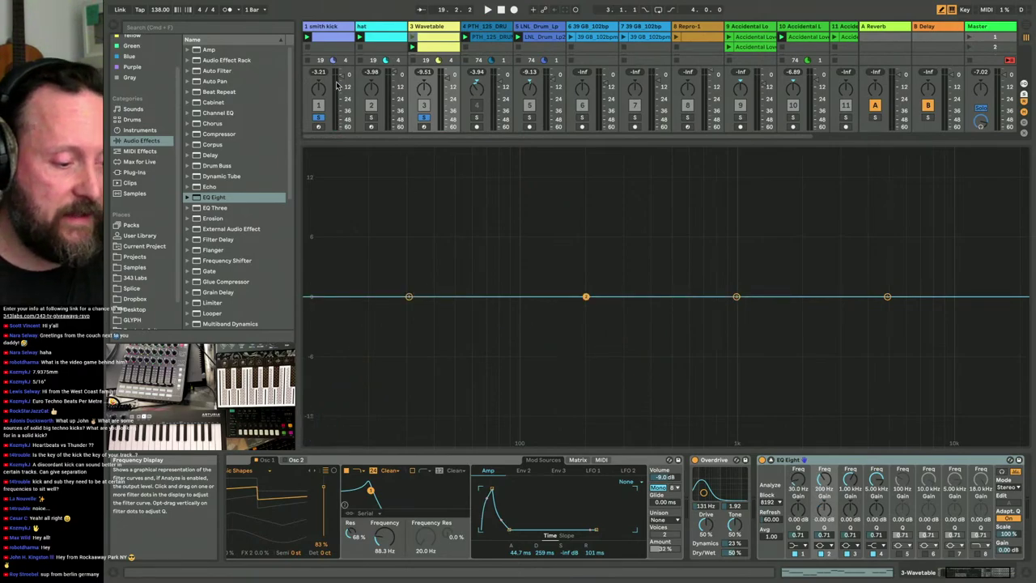
{"action": "left_click", "coordinate": [337, 27]}
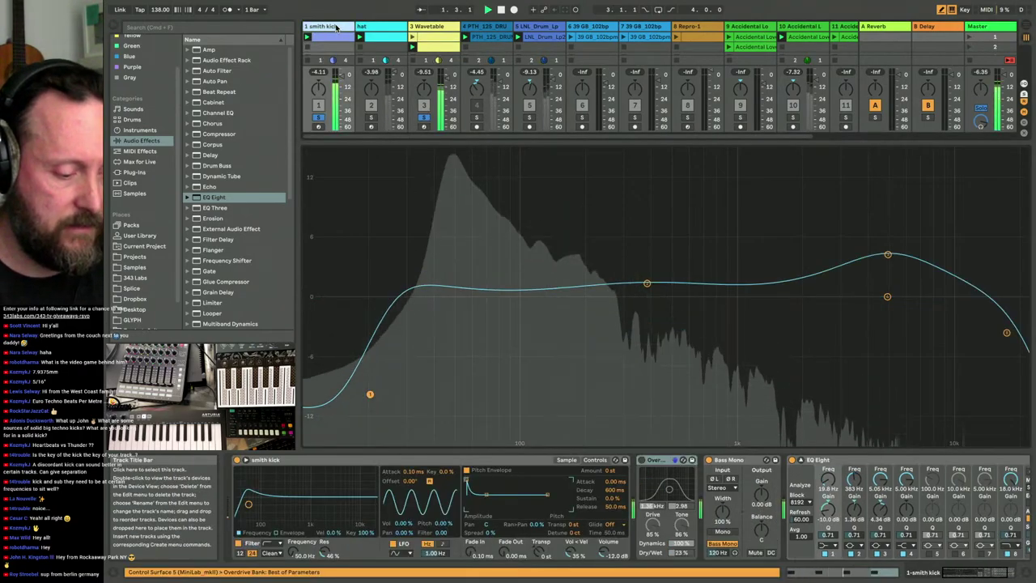
- Open the Wavetable track's second clip in the note editor, leave draw mode, and select all its F#0 notes
{"action": "double_click", "coordinate": [423, 38]}
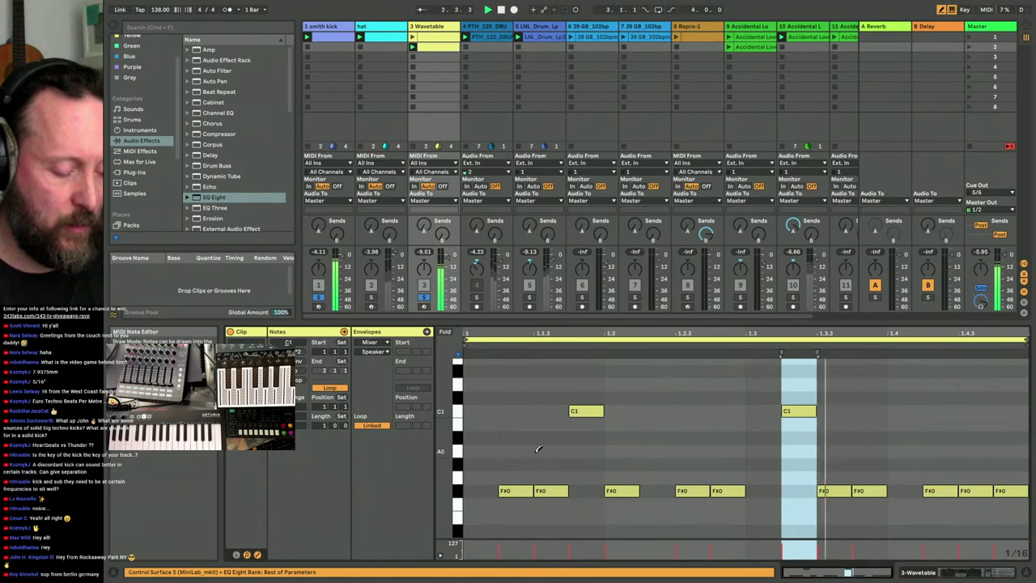
{"action": "left_click", "coordinate": [533, 441]}
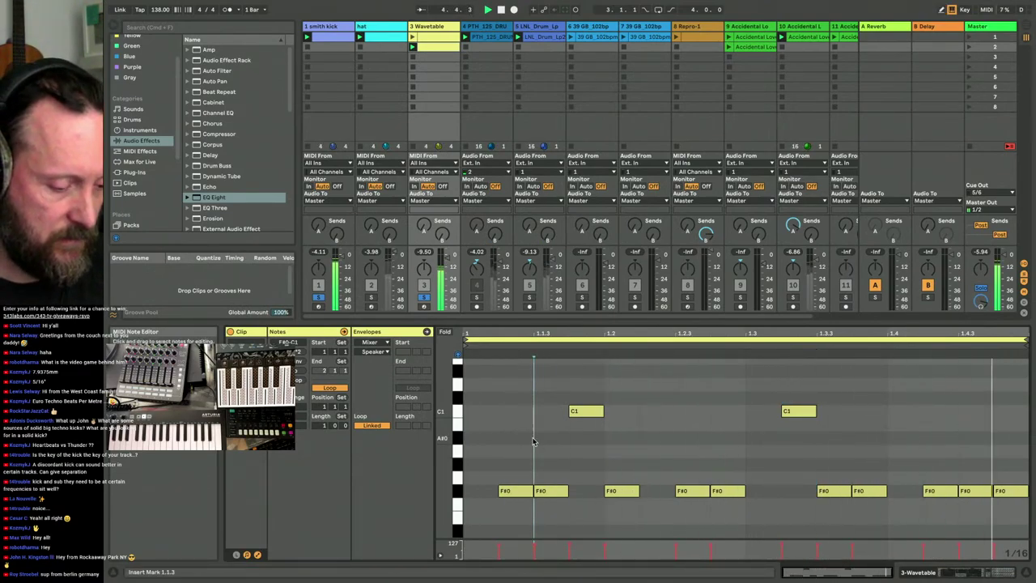
{"action": "left_click", "coordinate": [522, 438]}
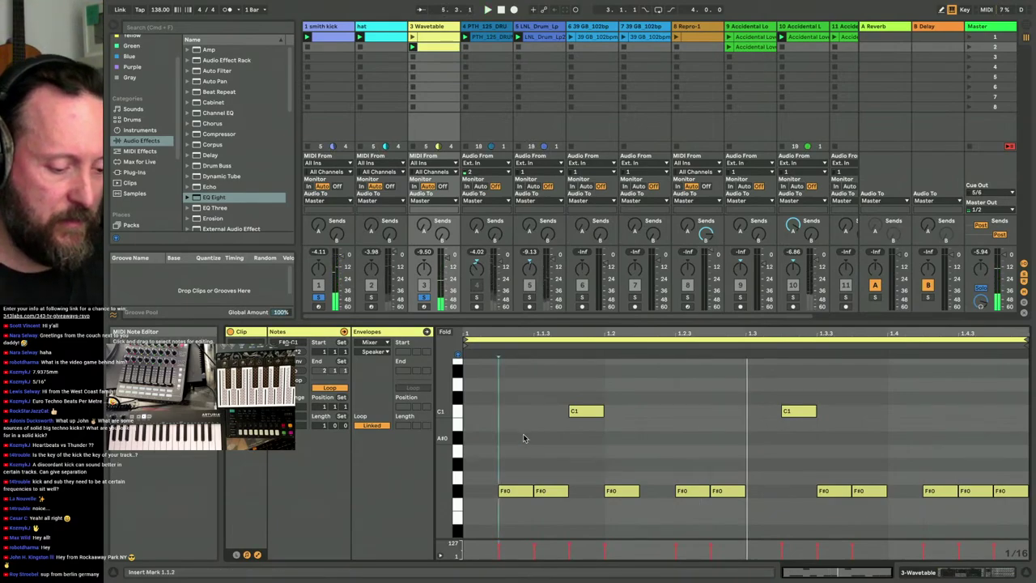
{"action": "left_click", "coordinate": [458, 491]}
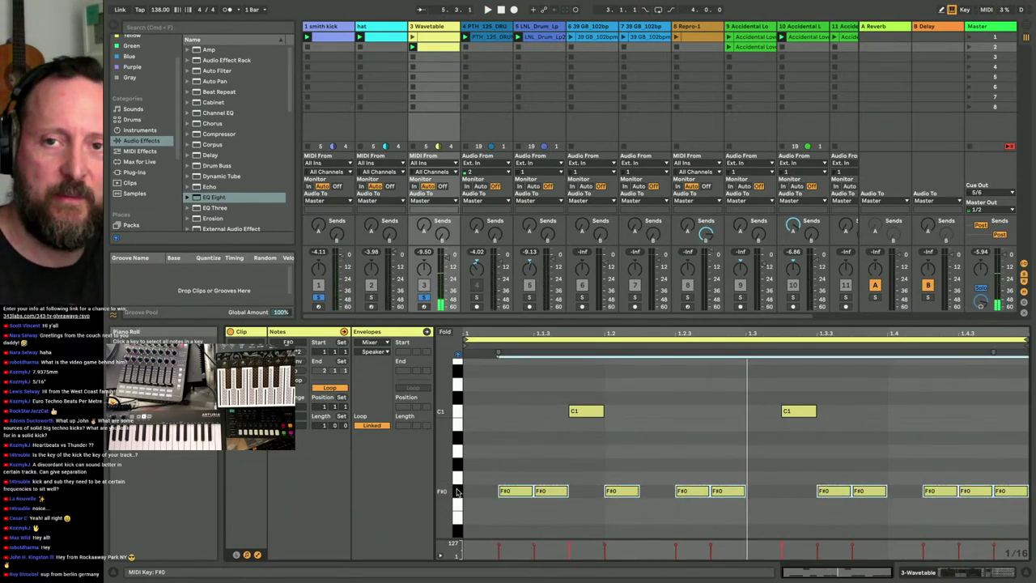
- Try transposing all the Wavetable clip's notes up three semitones, and bring them back down to F#0 and C1
{"action": "left_click", "coordinate": [520, 436]}
{"action": "key", "text": "ctrl+a"}
{"action": "key", "text": "Up"}
{"action": "key", "text": "Up"}
{"action": "key", "text": "Up"}
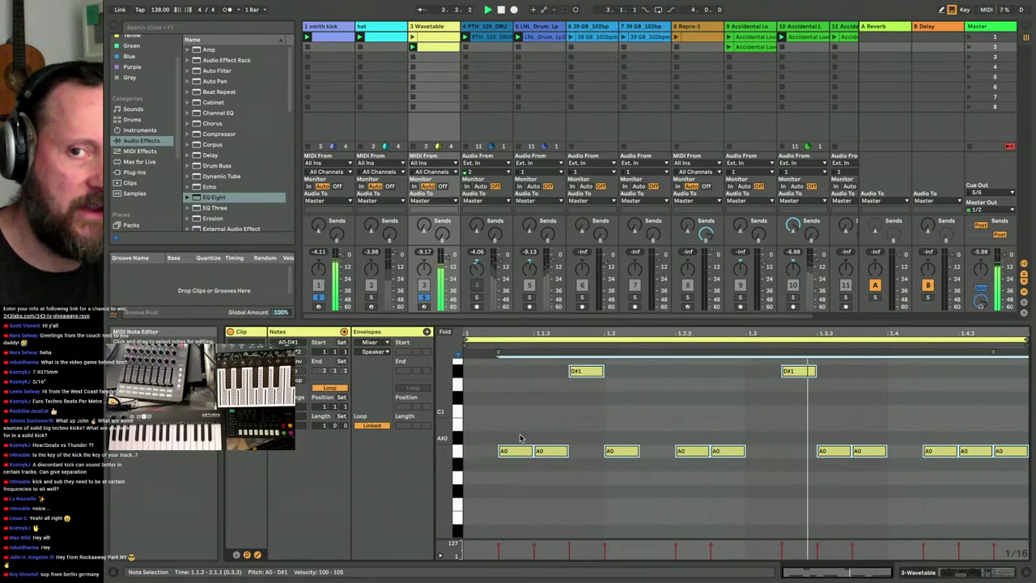
{"action": "key", "text": "Down"}
{"action": "key", "text": "Down"}
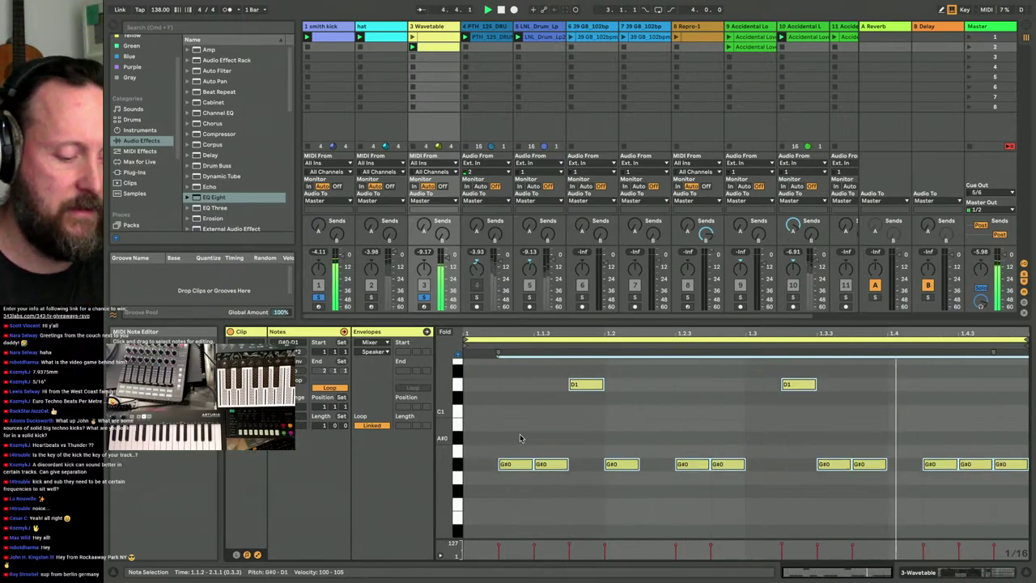
{"action": "key", "text": "Down"}
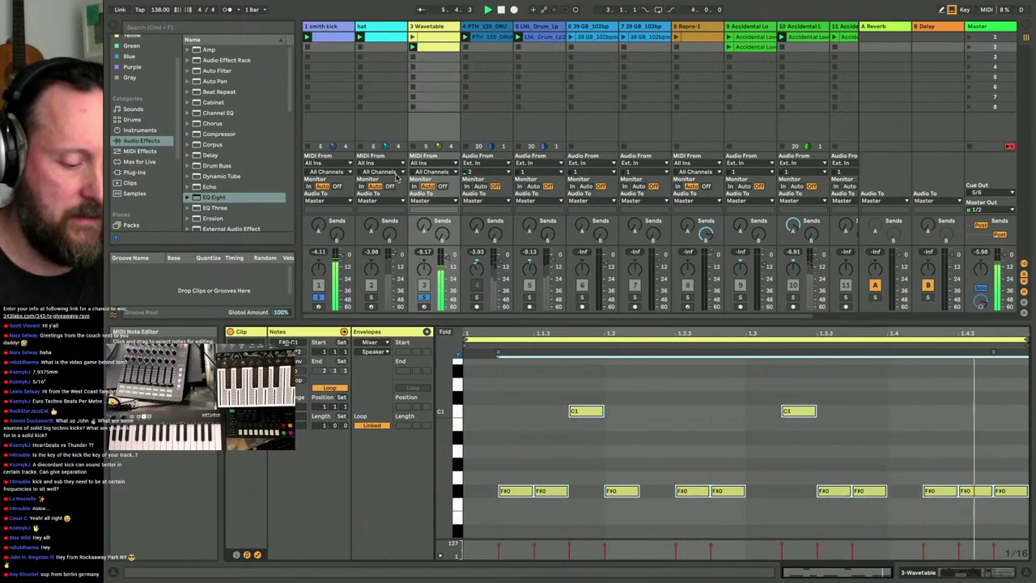
- Set the kick sampler's Transpose to +1 st and reduce the height of the expanded EQ display
{"action": "left_click", "coordinate": [329, 30]}
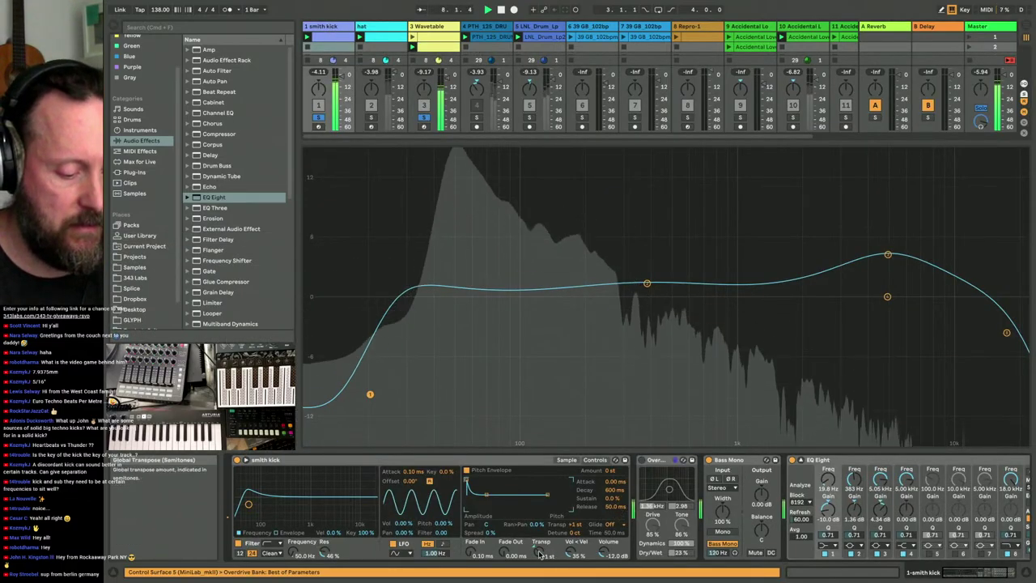
{"action": "left_click_drag", "start_coordinate": [545, 554], "coordinate": [541, 553]}
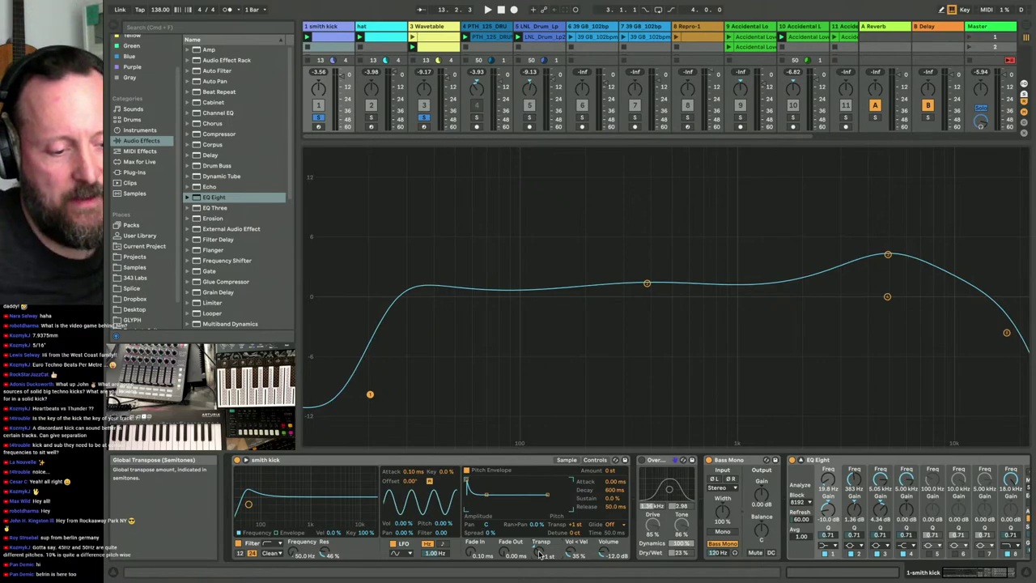
{"action": "left_click_drag", "start_coordinate": [654, 143], "coordinate": [653, 276]}
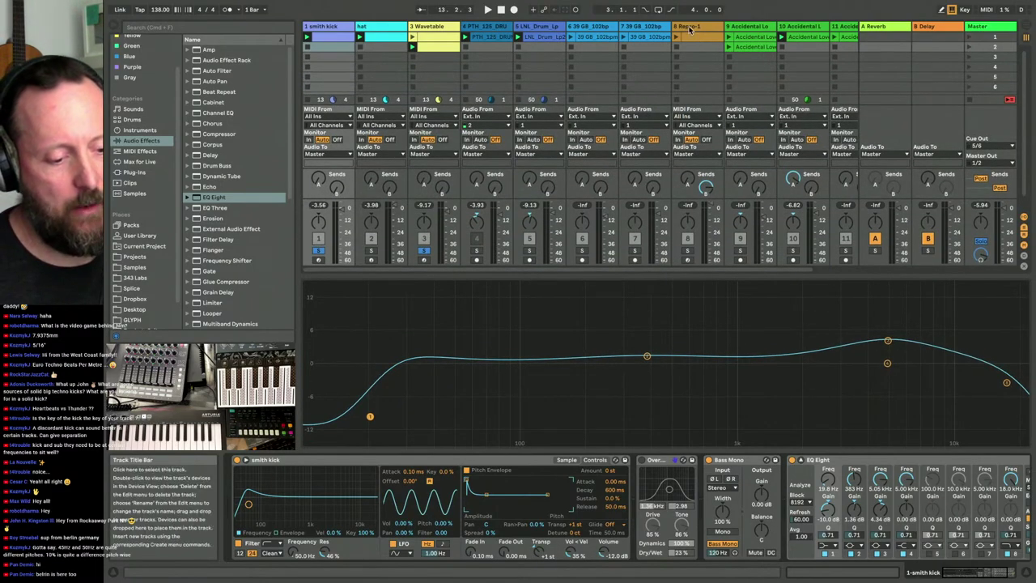
- Audition the Wavetable track's first clip in solo, clear that solo, and launch the clip on the soloed Repro-1 track
{"action": "left_click", "coordinate": [690, 29]}
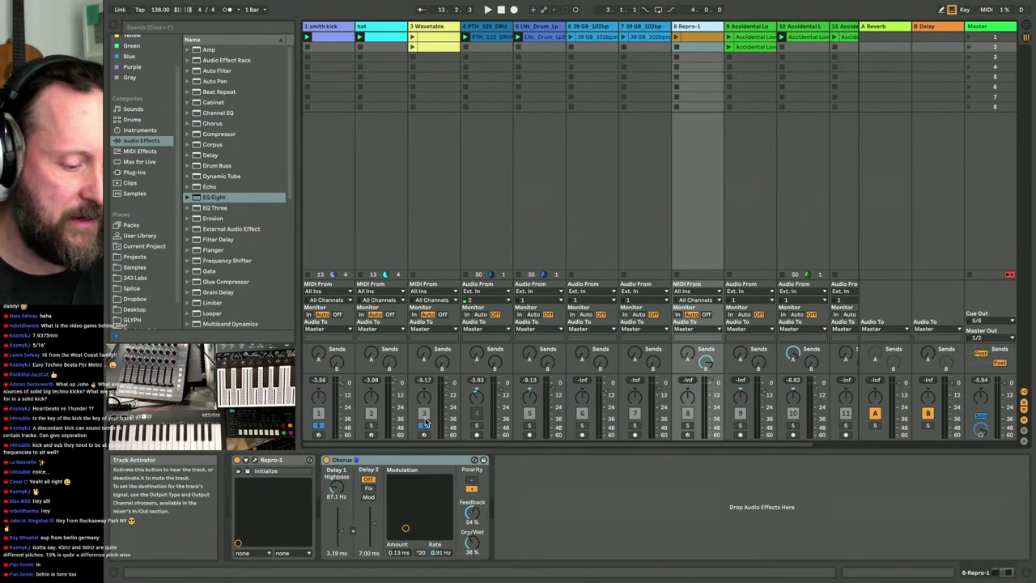
{"action": "left_click", "coordinate": [413, 38]}
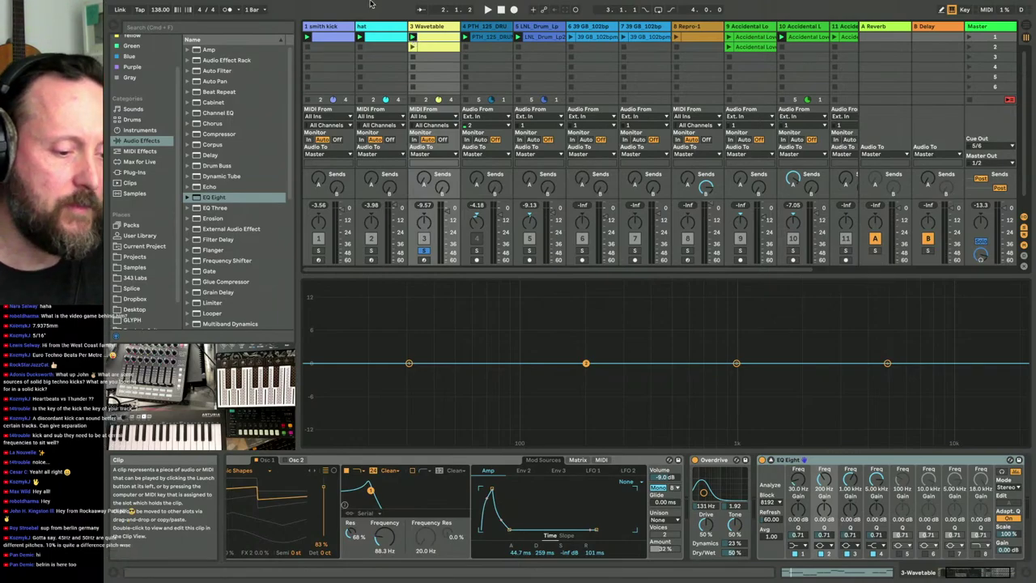
{"action": "left_click", "coordinate": [422, 250]}
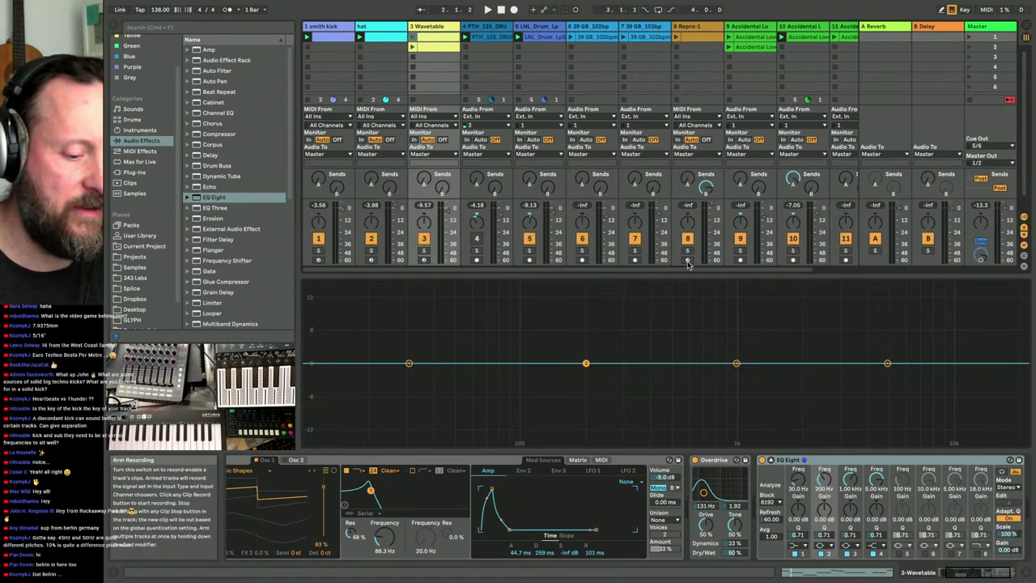
{"action": "left_click", "coordinate": [676, 39]}
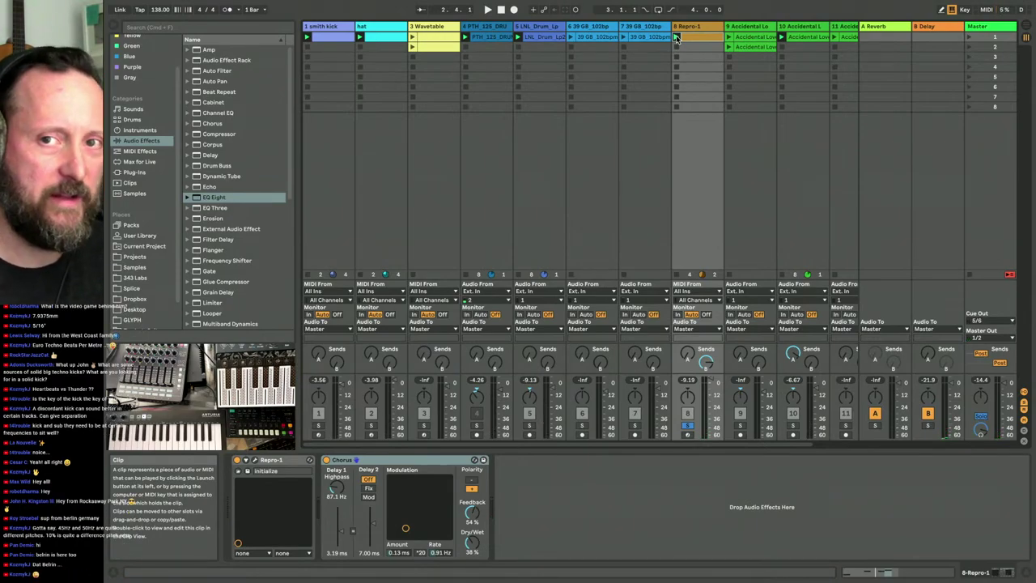
- Check the Repro-1 synth's window and close it, and set the track's Chorus highpass to 60.3 Hz and Dry/Wet to 54%
{"action": "left_click", "coordinate": [255, 460]}
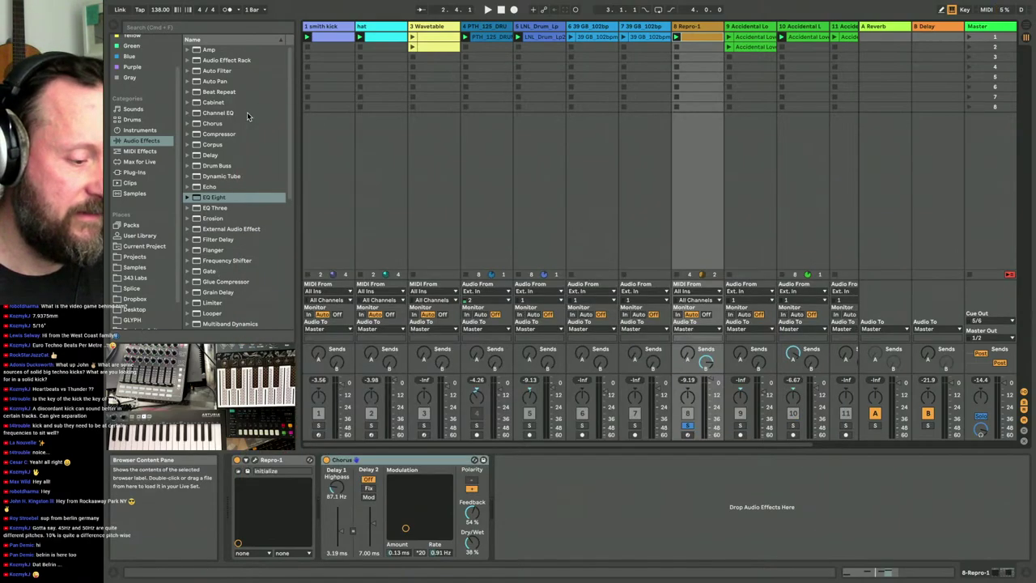
{"action": "left_click", "coordinate": [247, 113]}
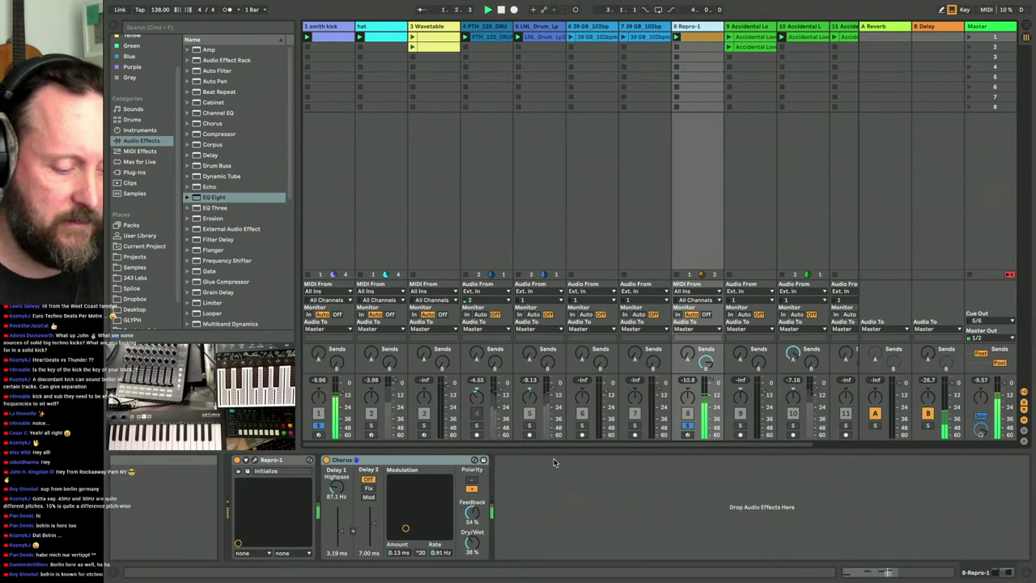
{"action": "mouse_move", "coordinate": [336, 487]}
{"action": "left_mouse_down"}
{"action": "mouse_move", "coordinate": [336, 506]}
{"action": "mouse_move", "coordinate": [336, 495]}
{"action": "left_mouse_up"}
{"action": "left_click_drag", "start_coordinate": [472, 543], "coordinate": [472, 530]}
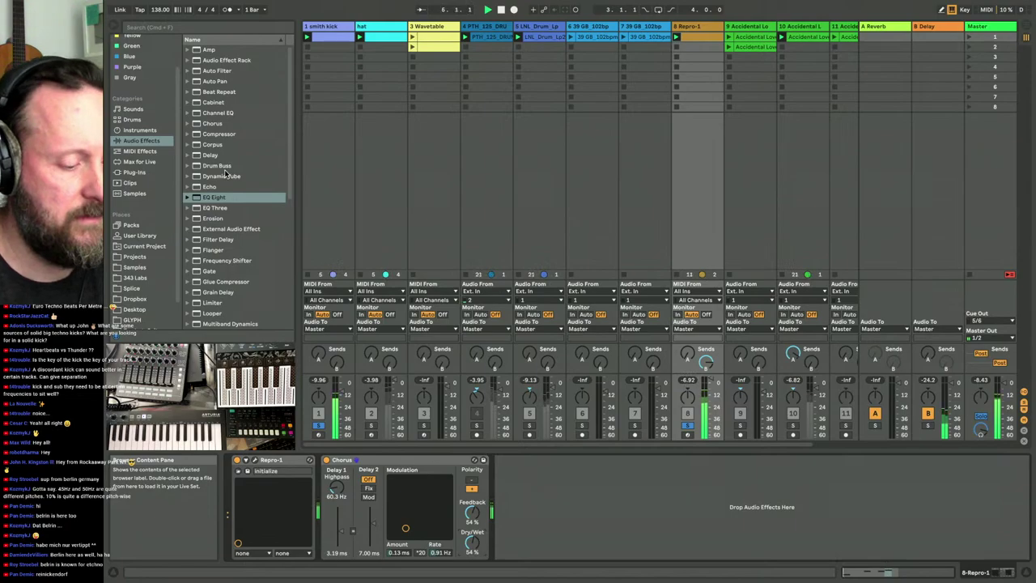
- Add a Saturator after the Repro-1 track's Chorus, with Drive 10.9 dB, color Base -6.86 and Output -9.71 dB
{"action": "scroll", "coordinate": [229, 206], "scroll_direction": "down", "scroll_amount": 6}
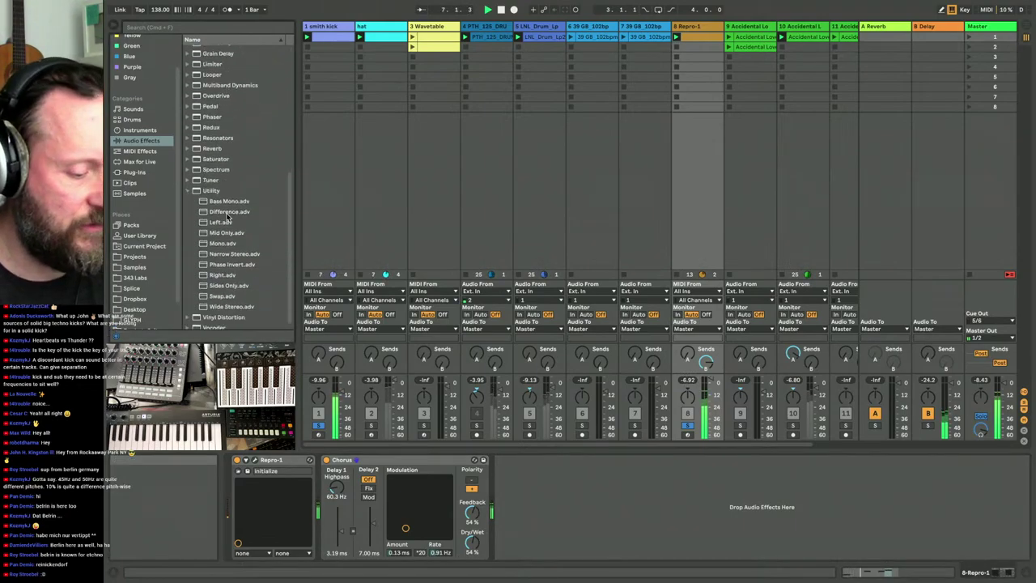
{"action": "double_click", "coordinate": [216, 154]}
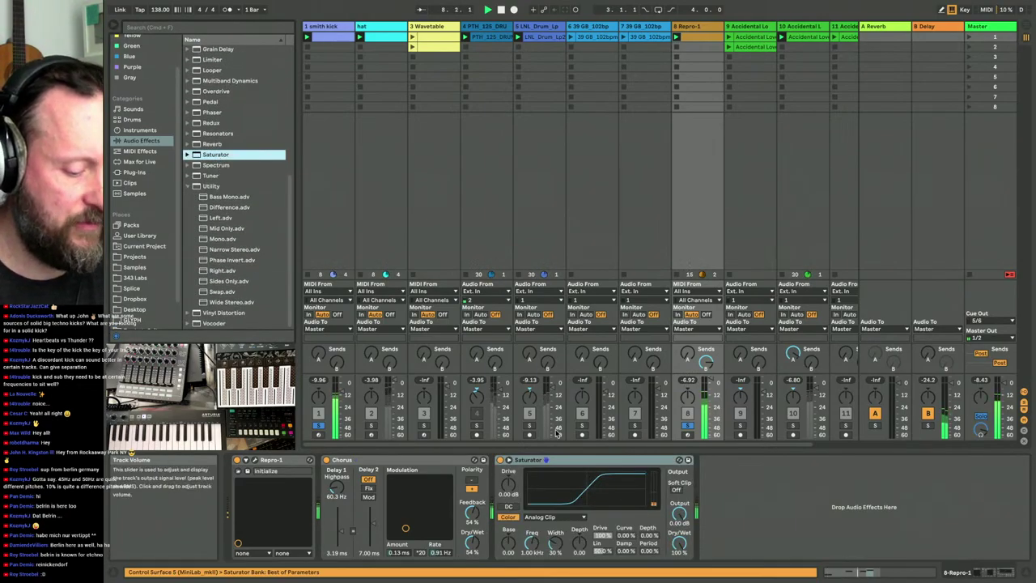
{"action": "left_click", "coordinate": [528, 490]}
{"action": "left_click_drag", "start_coordinate": [528, 490], "coordinate": [527, 478]}
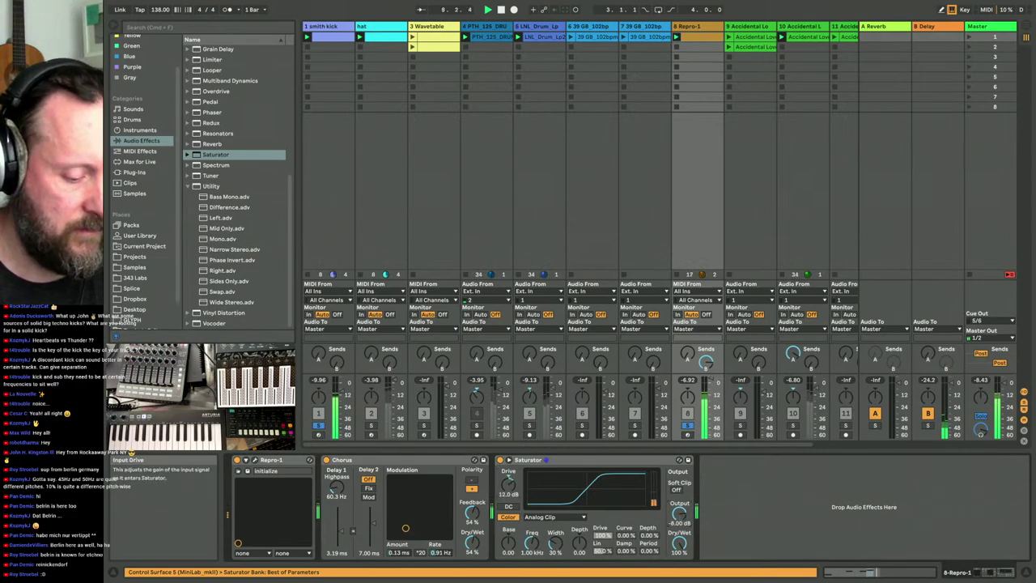
{"action": "left_click_drag", "start_coordinate": [512, 544], "coordinate": [513, 549]}
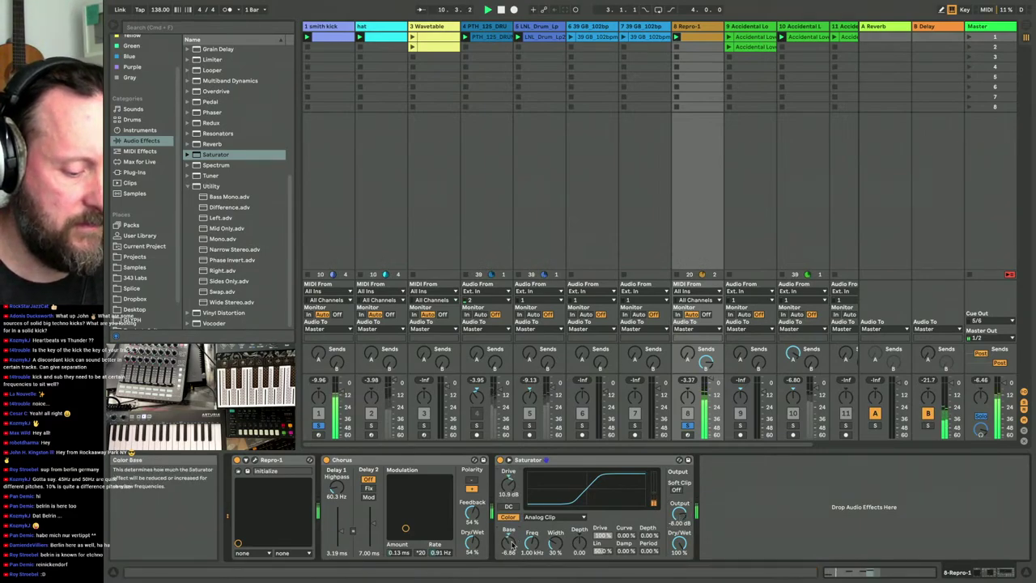
{"action": "left_click_drag", "start_coordinate": [680, 512], "coordinate": [683, 518]}
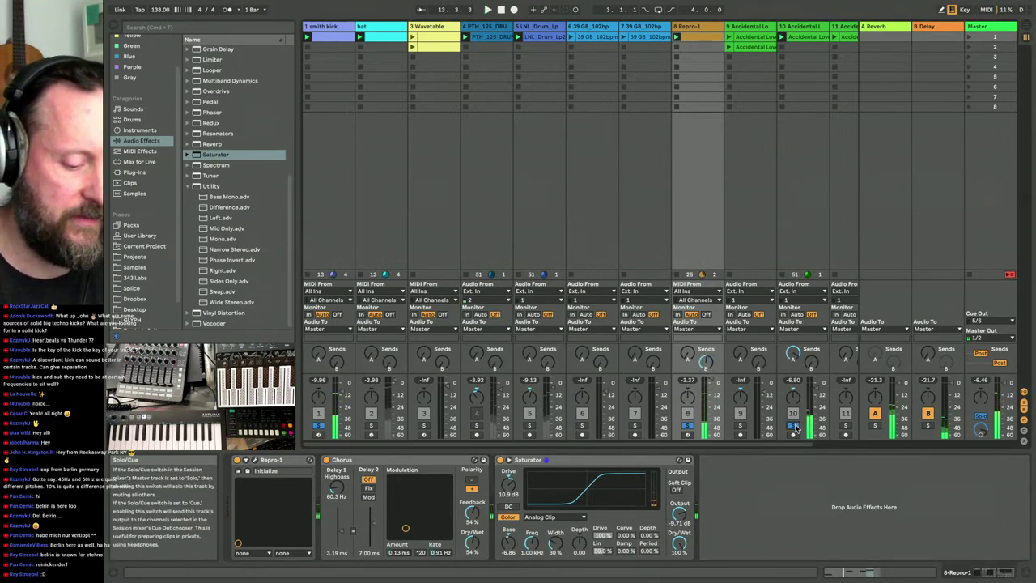
- Bring in the Accidental Lover clip on track 11 and launch the 39 GB_102bpm clip on track 6
{"action": "scroll", "coordinate": [735, 413], "scroll_direction": "right", "scroll_amount": 2}
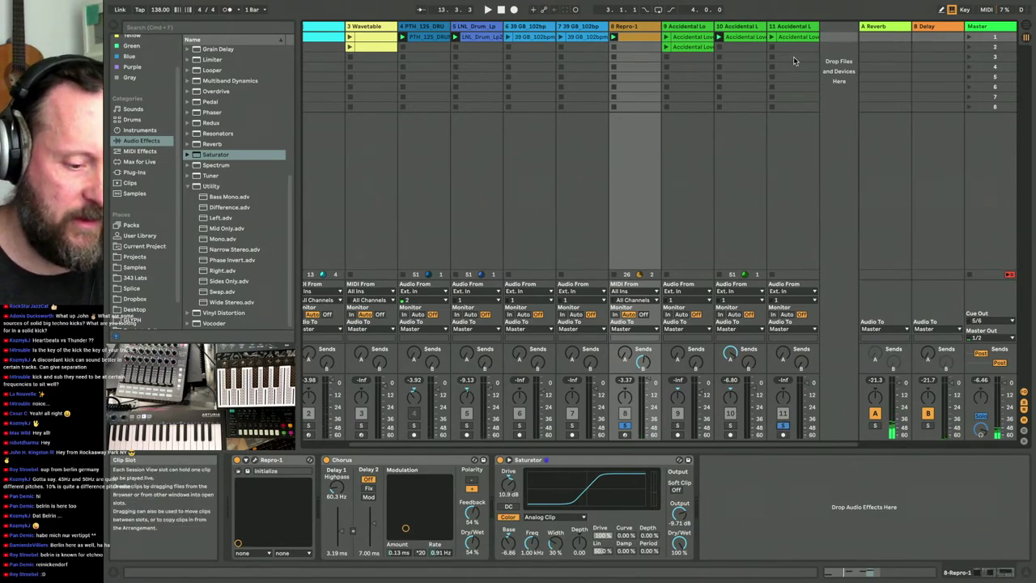
{"action": "left_click", "coordinate": [795, 60]}
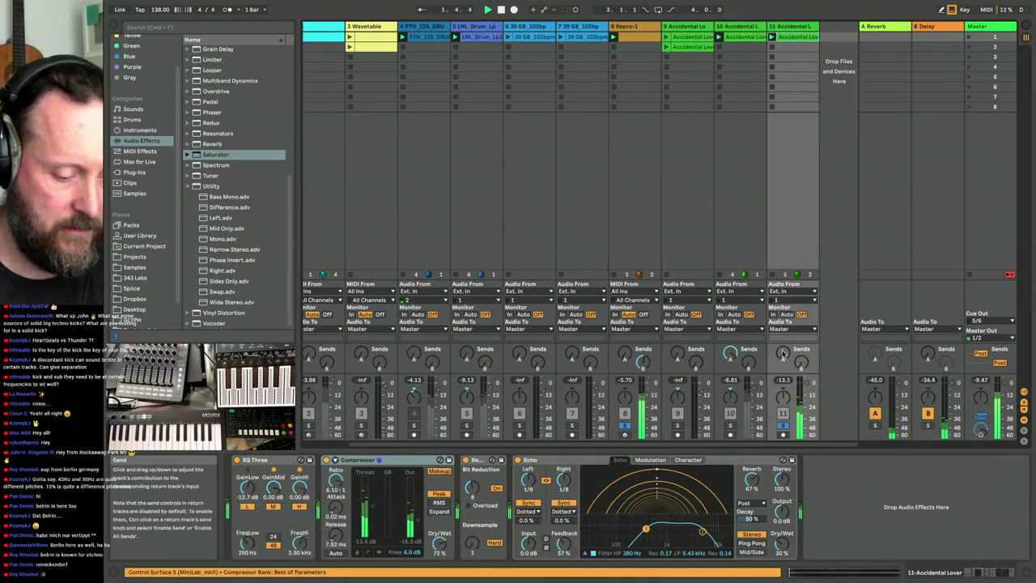
{"action": "scroll", "coordinate": [377, 238], "scroll_direction": "left", "scroll_amount": 2}
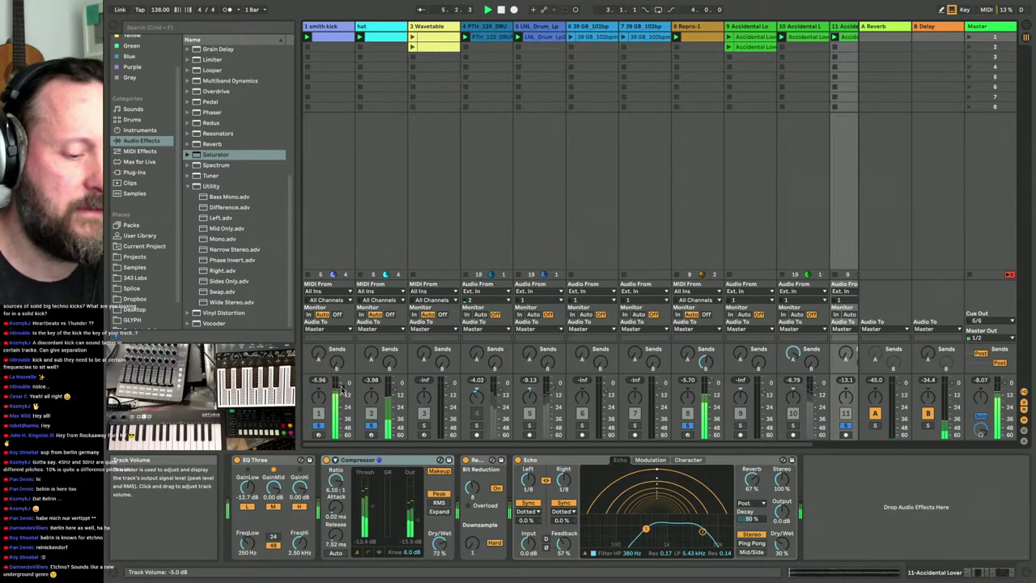
{"action": "left_click", "coordinate": [570, 38]}
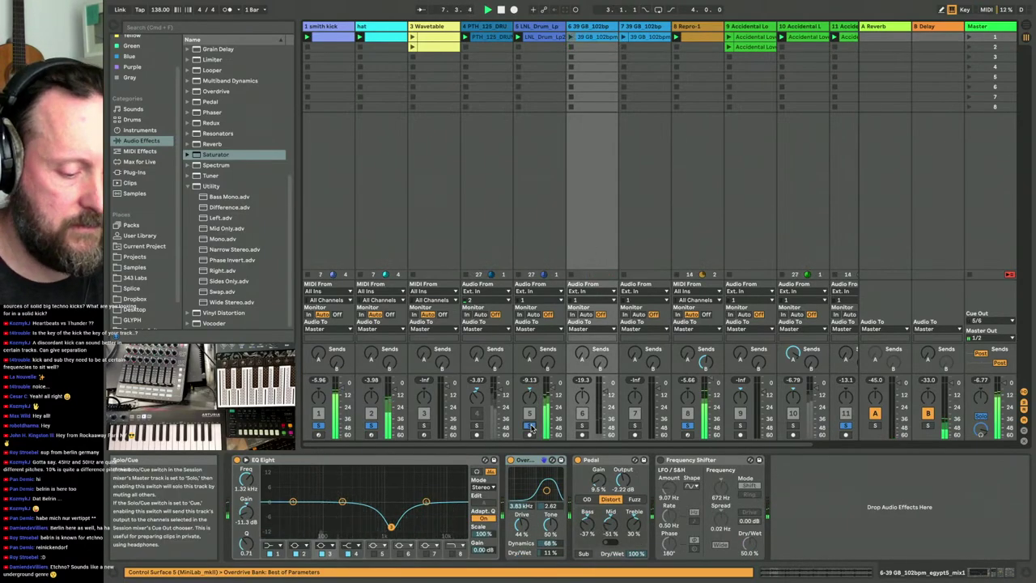
- Open the Repro-1 synth's window from its track and lower the filter cutoff to 22.00
{"action": "left_click", "coordinate": [679, 153]}
{"action": "left_click", "coordinate": [258, 460]}
{"action": "left_click", "coordinate": [723, 217]}
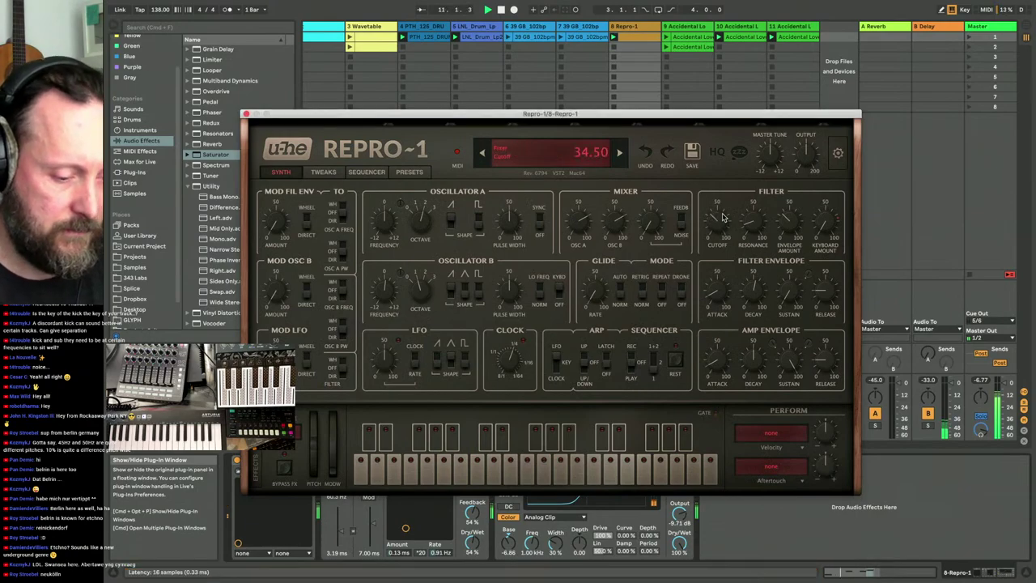
{"action": "mouse_move", "coordinate": [723, 217]}
{"action": "left_mouse_down"}
{"action": "mouse_move", "coordinate": [721, 194]}
{"action": "mouse_move", "coordinate": [717, 232]}
{"action": "left_mouse_up"}
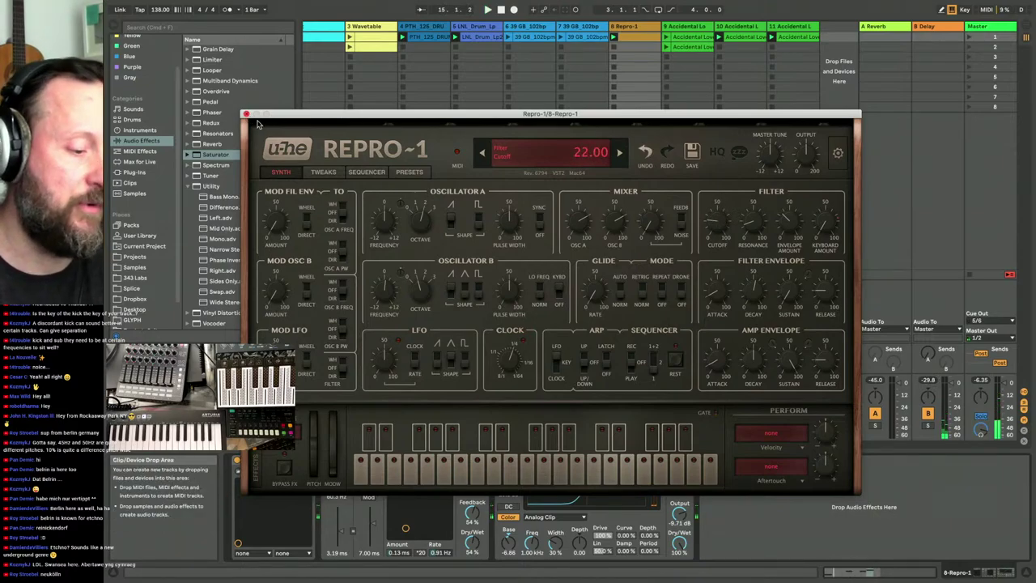